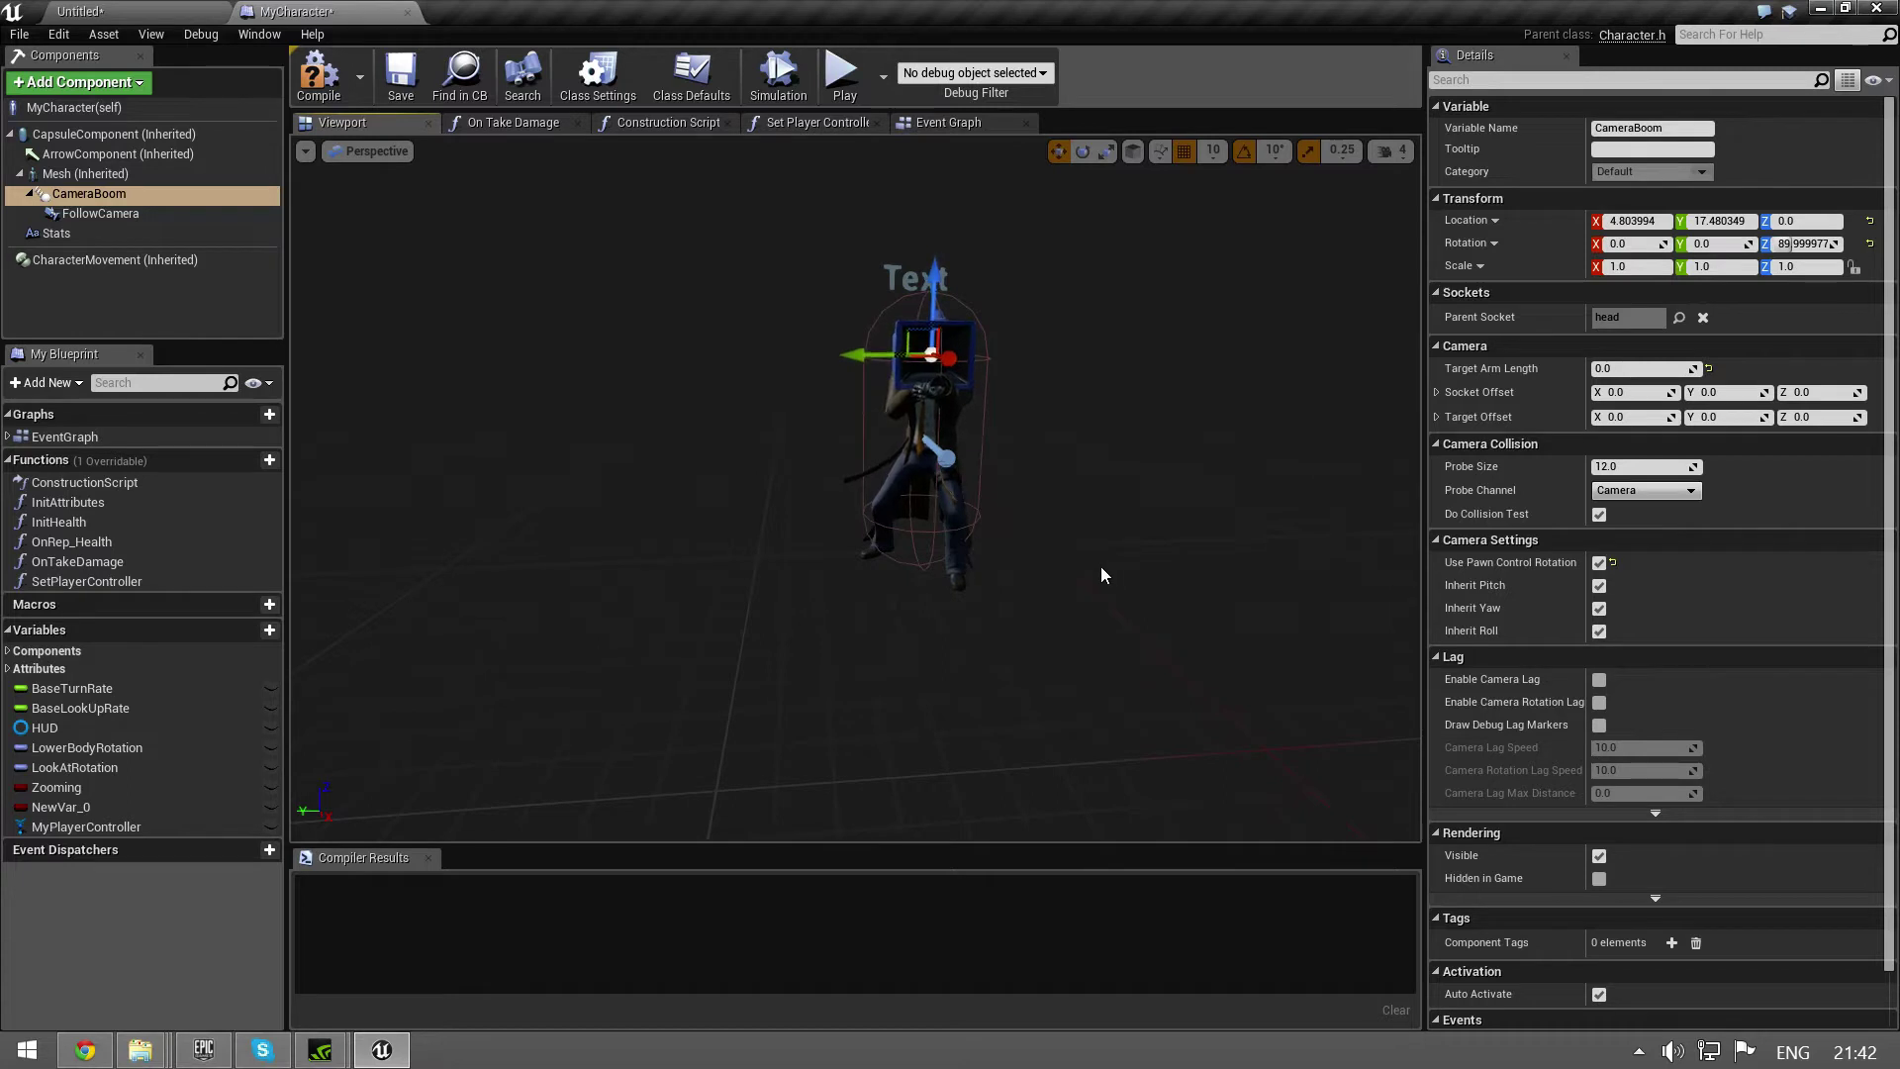
Orbit around the character, then test-play by walking toward and back from the checkered cube
mouse_move(1101, 566)
right_down()
mouse_move(1040, 490)
mouse_move(892, 490)
right_up()
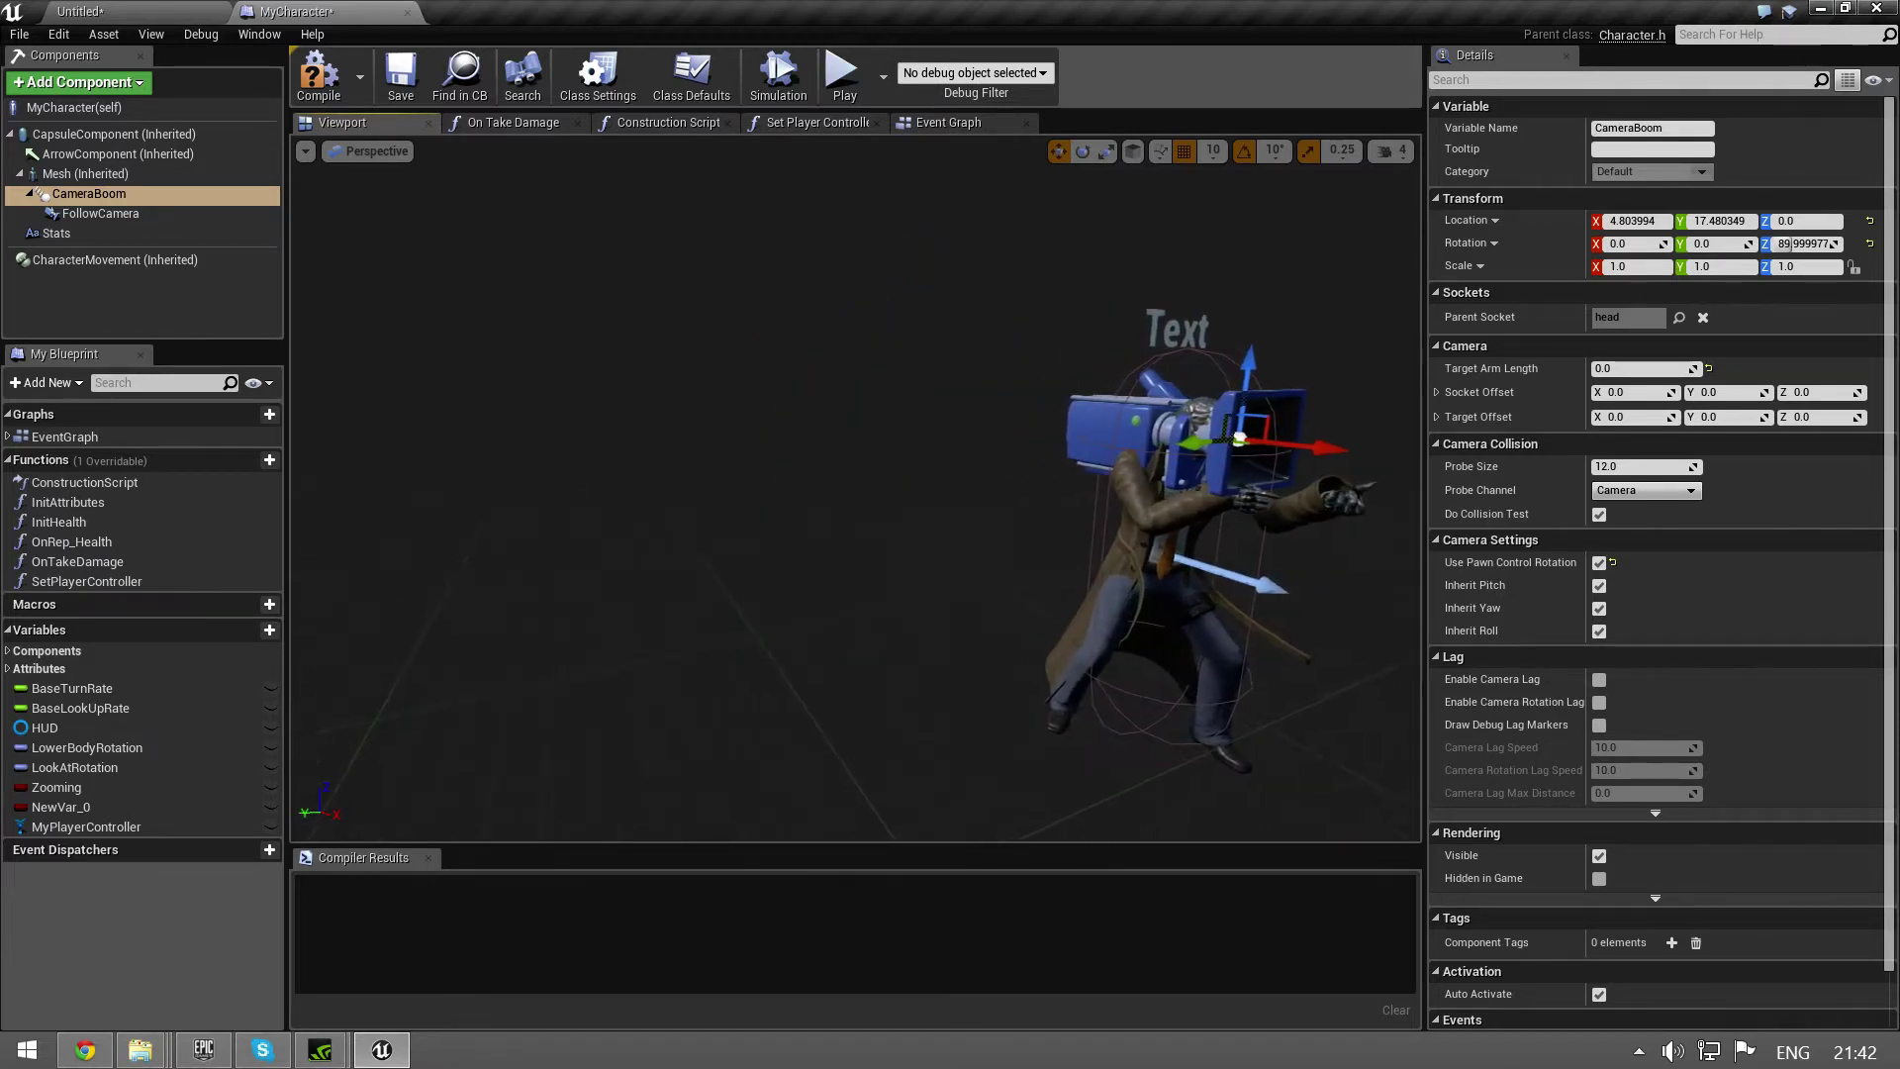
right_drag(1128, 551, 1047, 559)
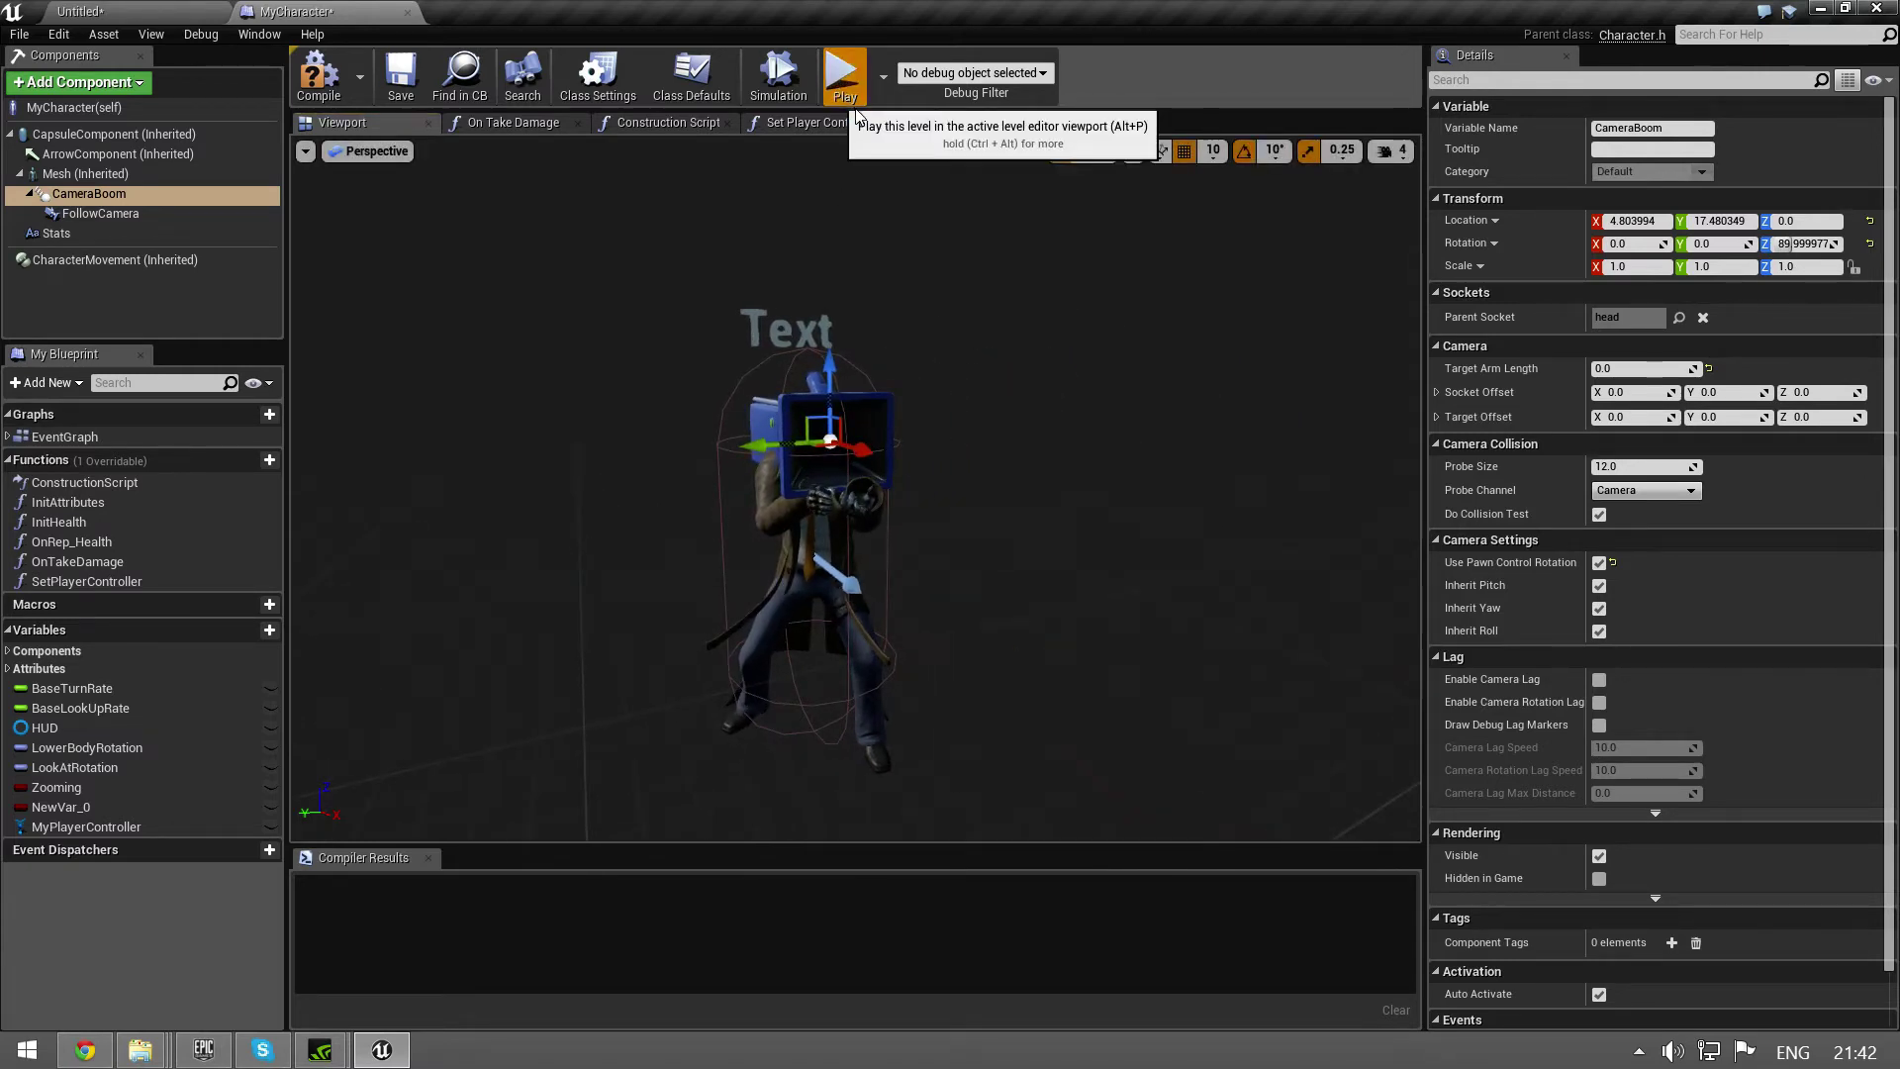
click(844, 77)
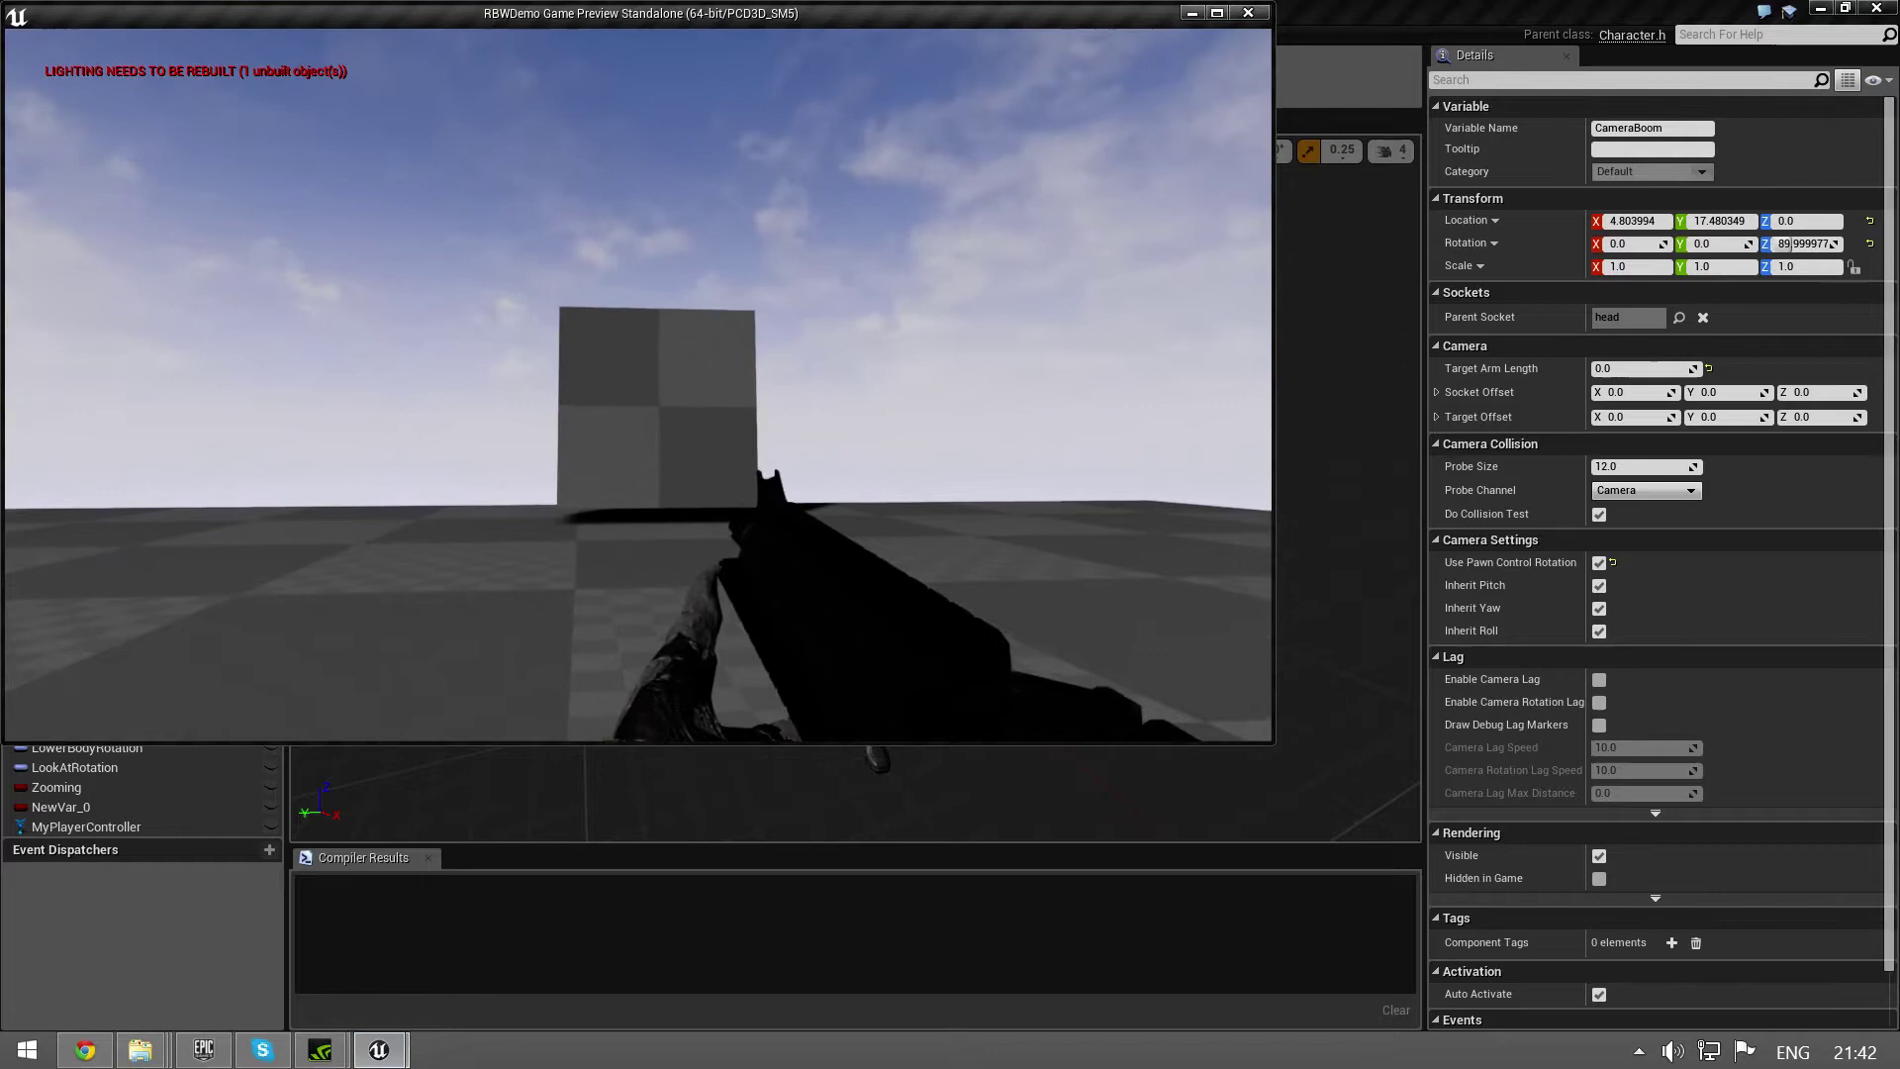
key(w)
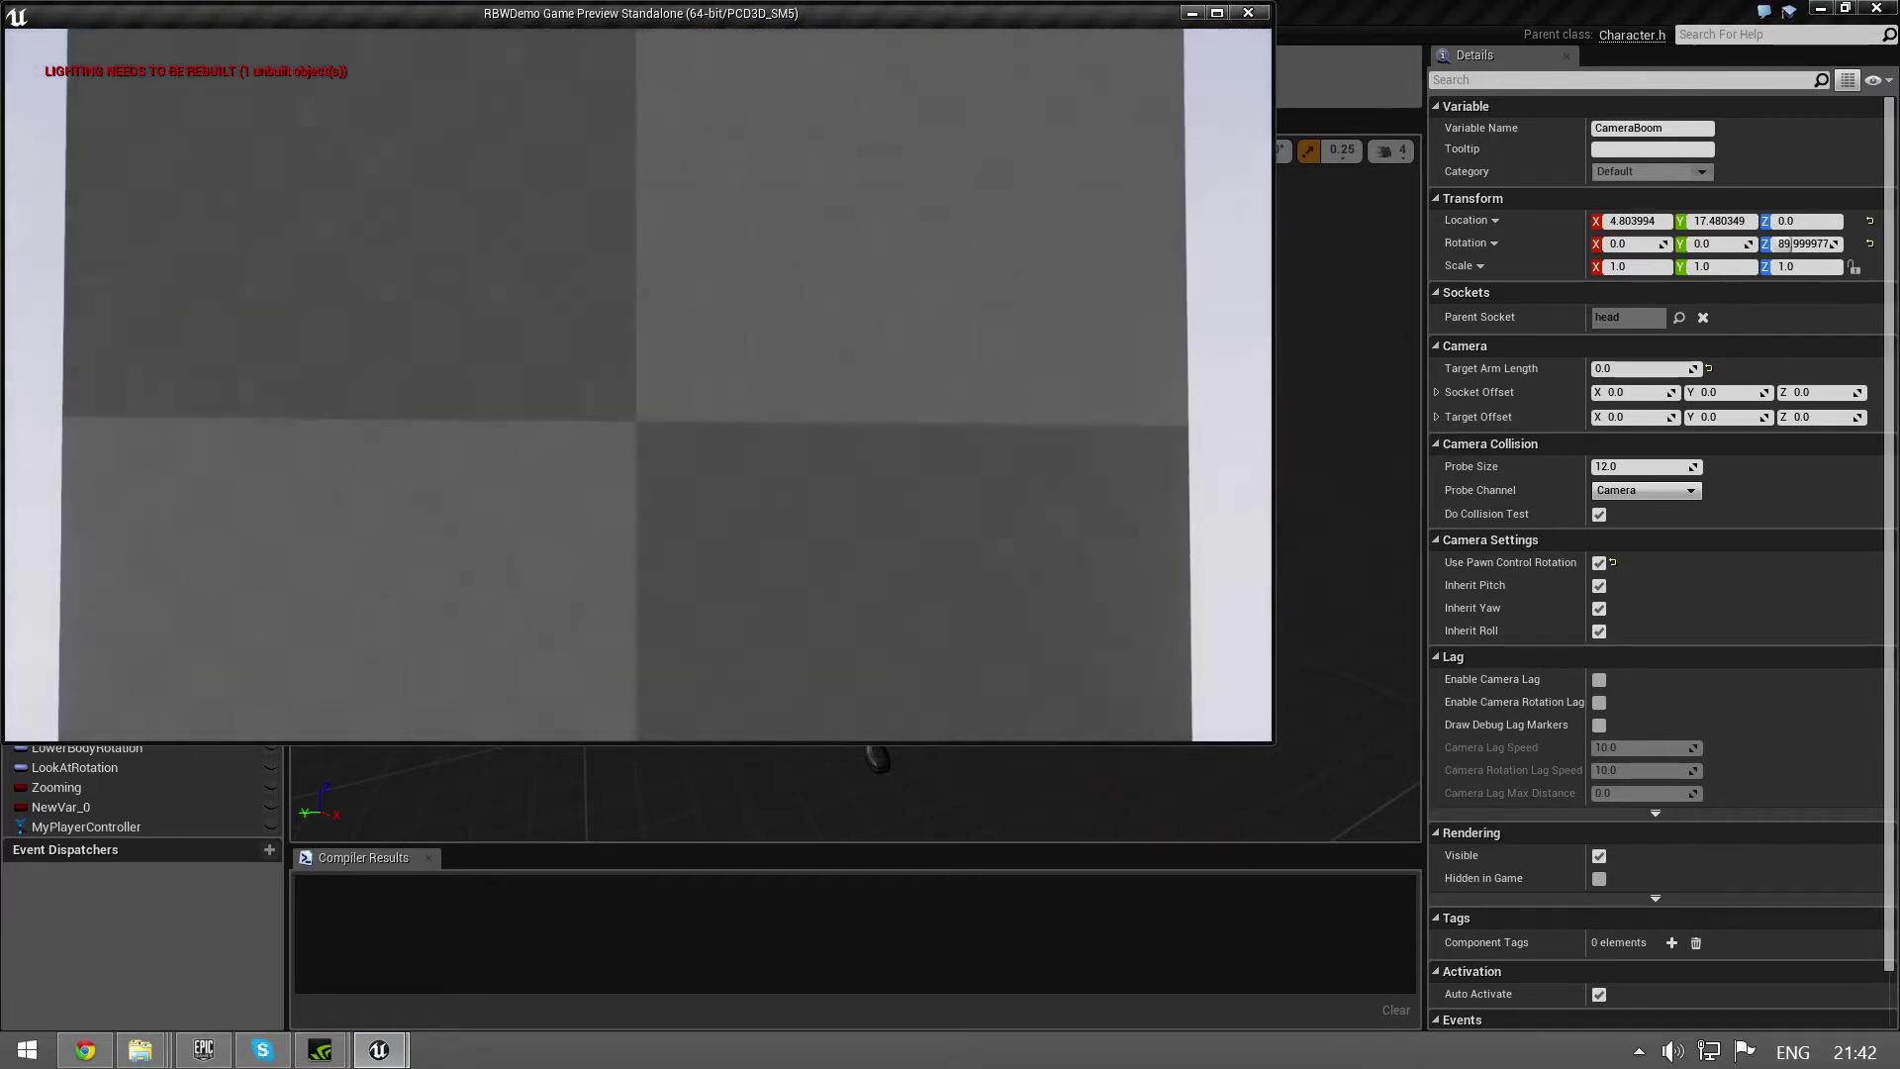
key(w)
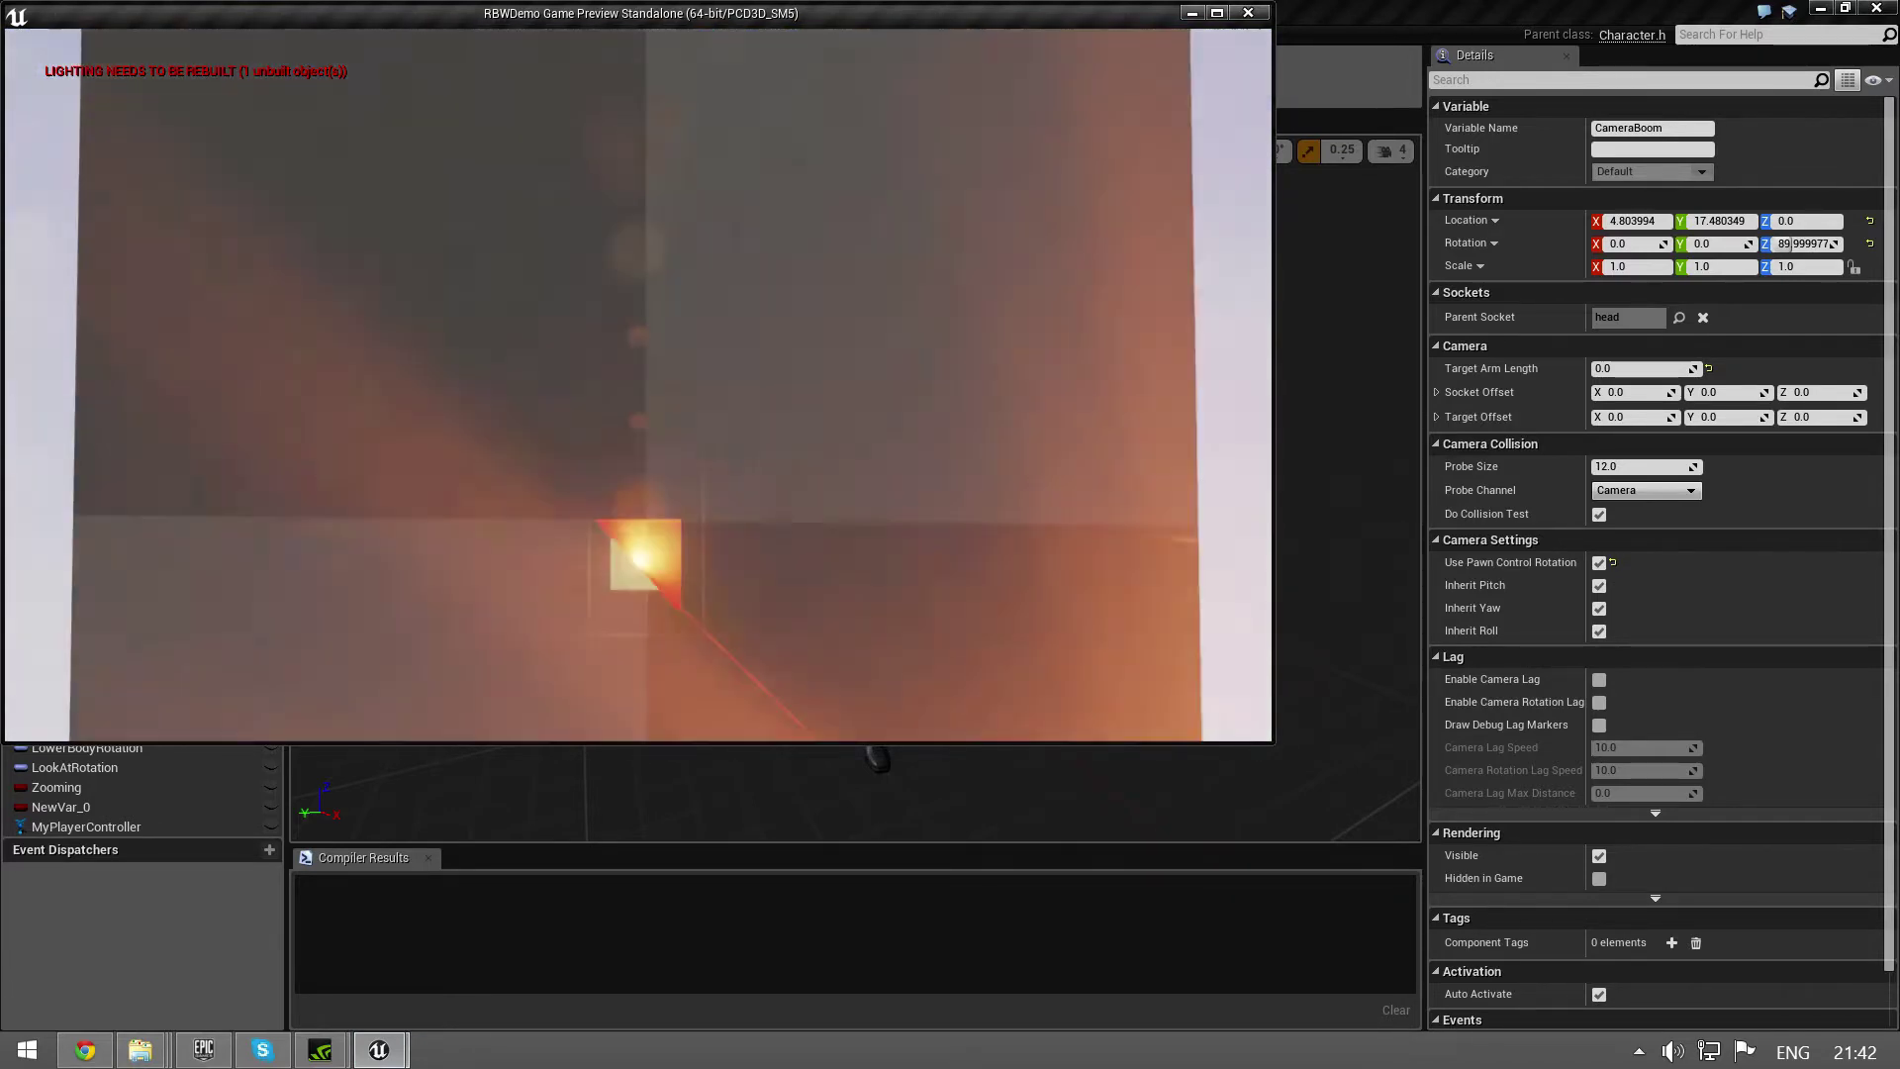
key(s)
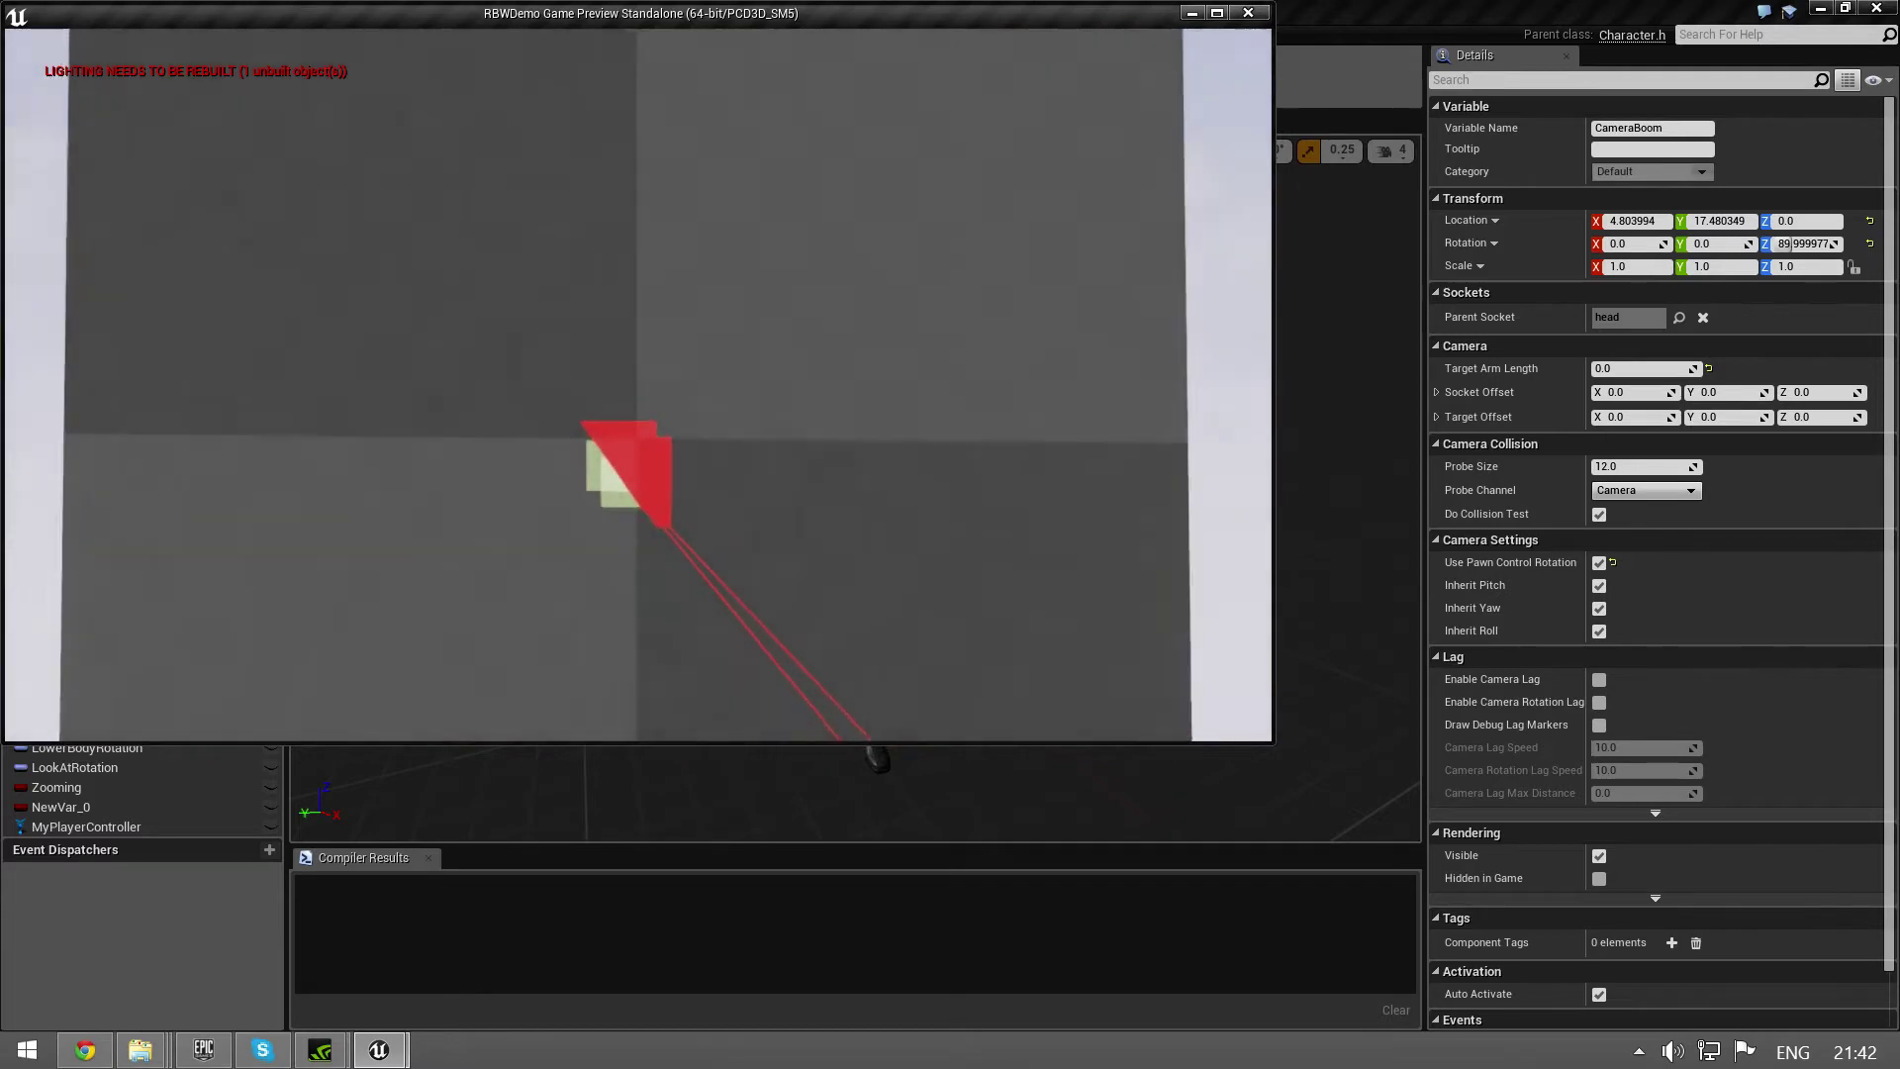
key(s)
key(w)
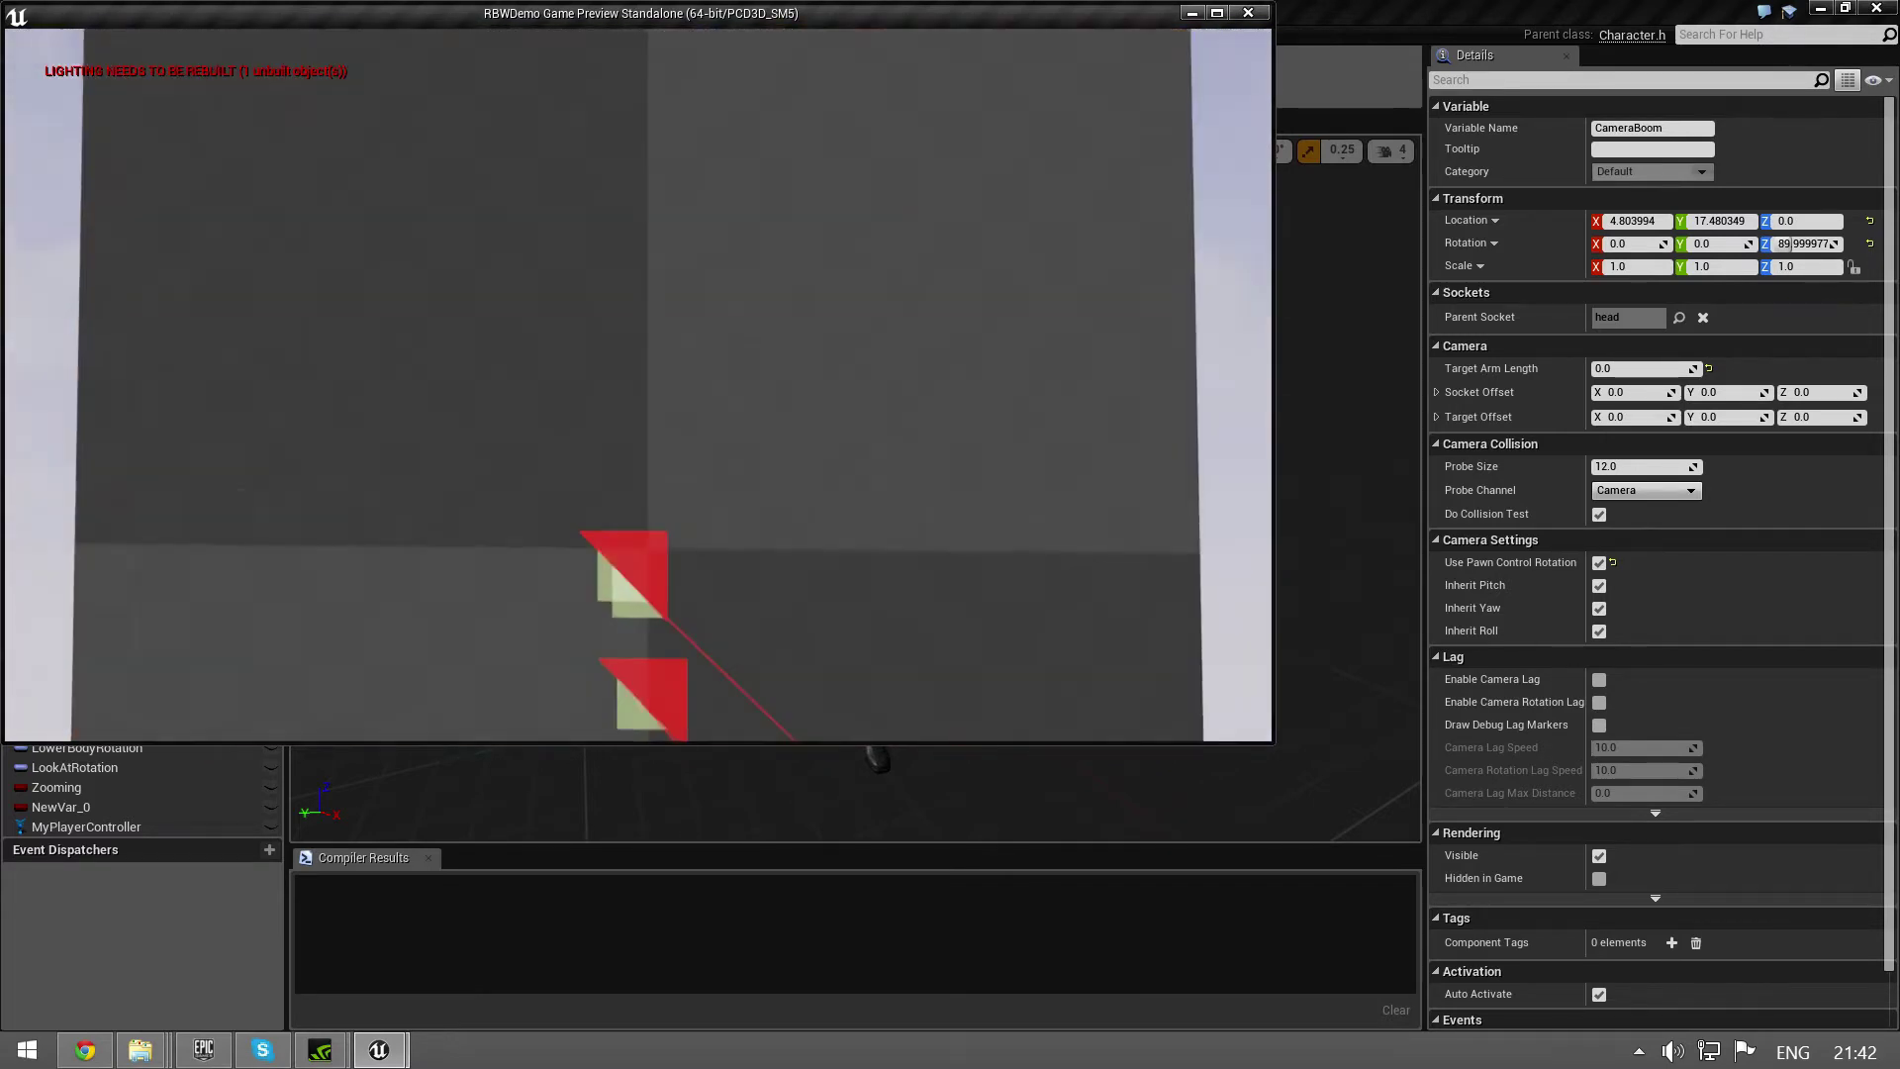
key(s)
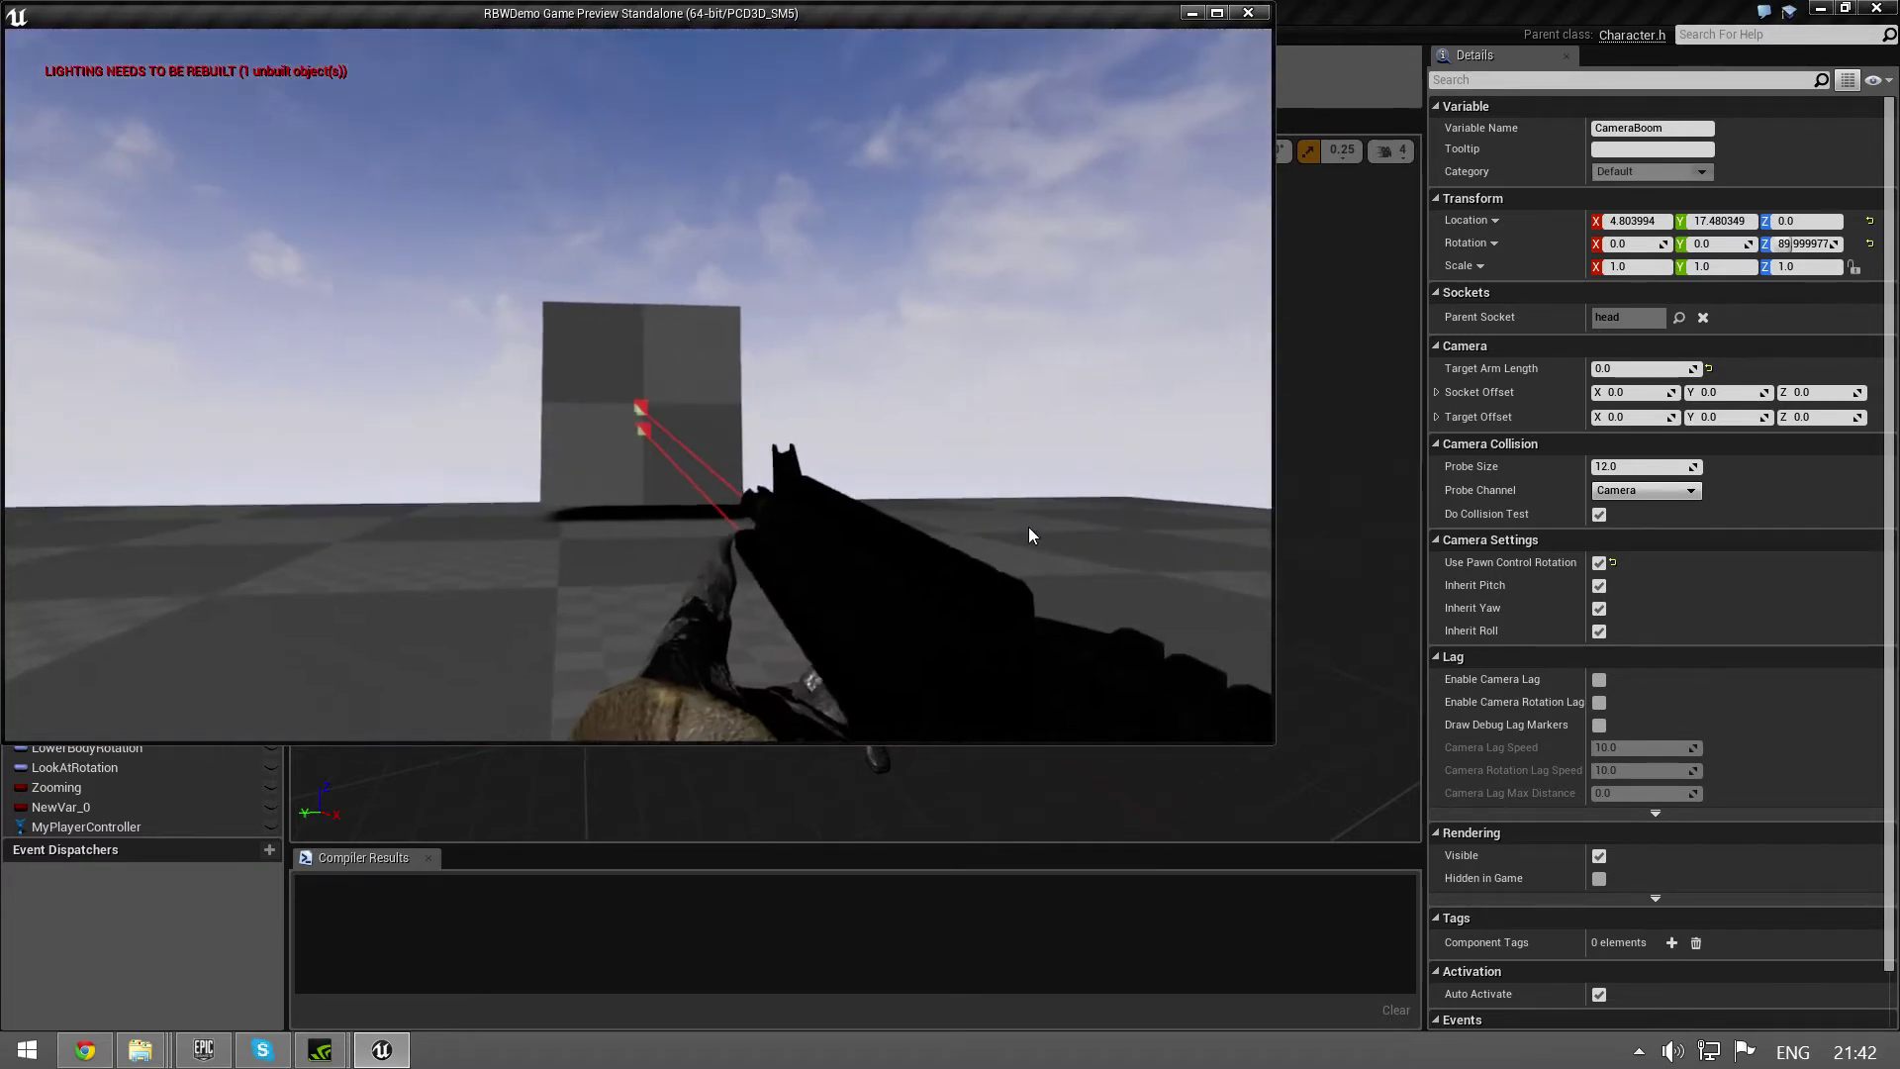
End the test, set CameraBoom arm length to 300, and raise the boom beside the head
key(Escape)
text(300)
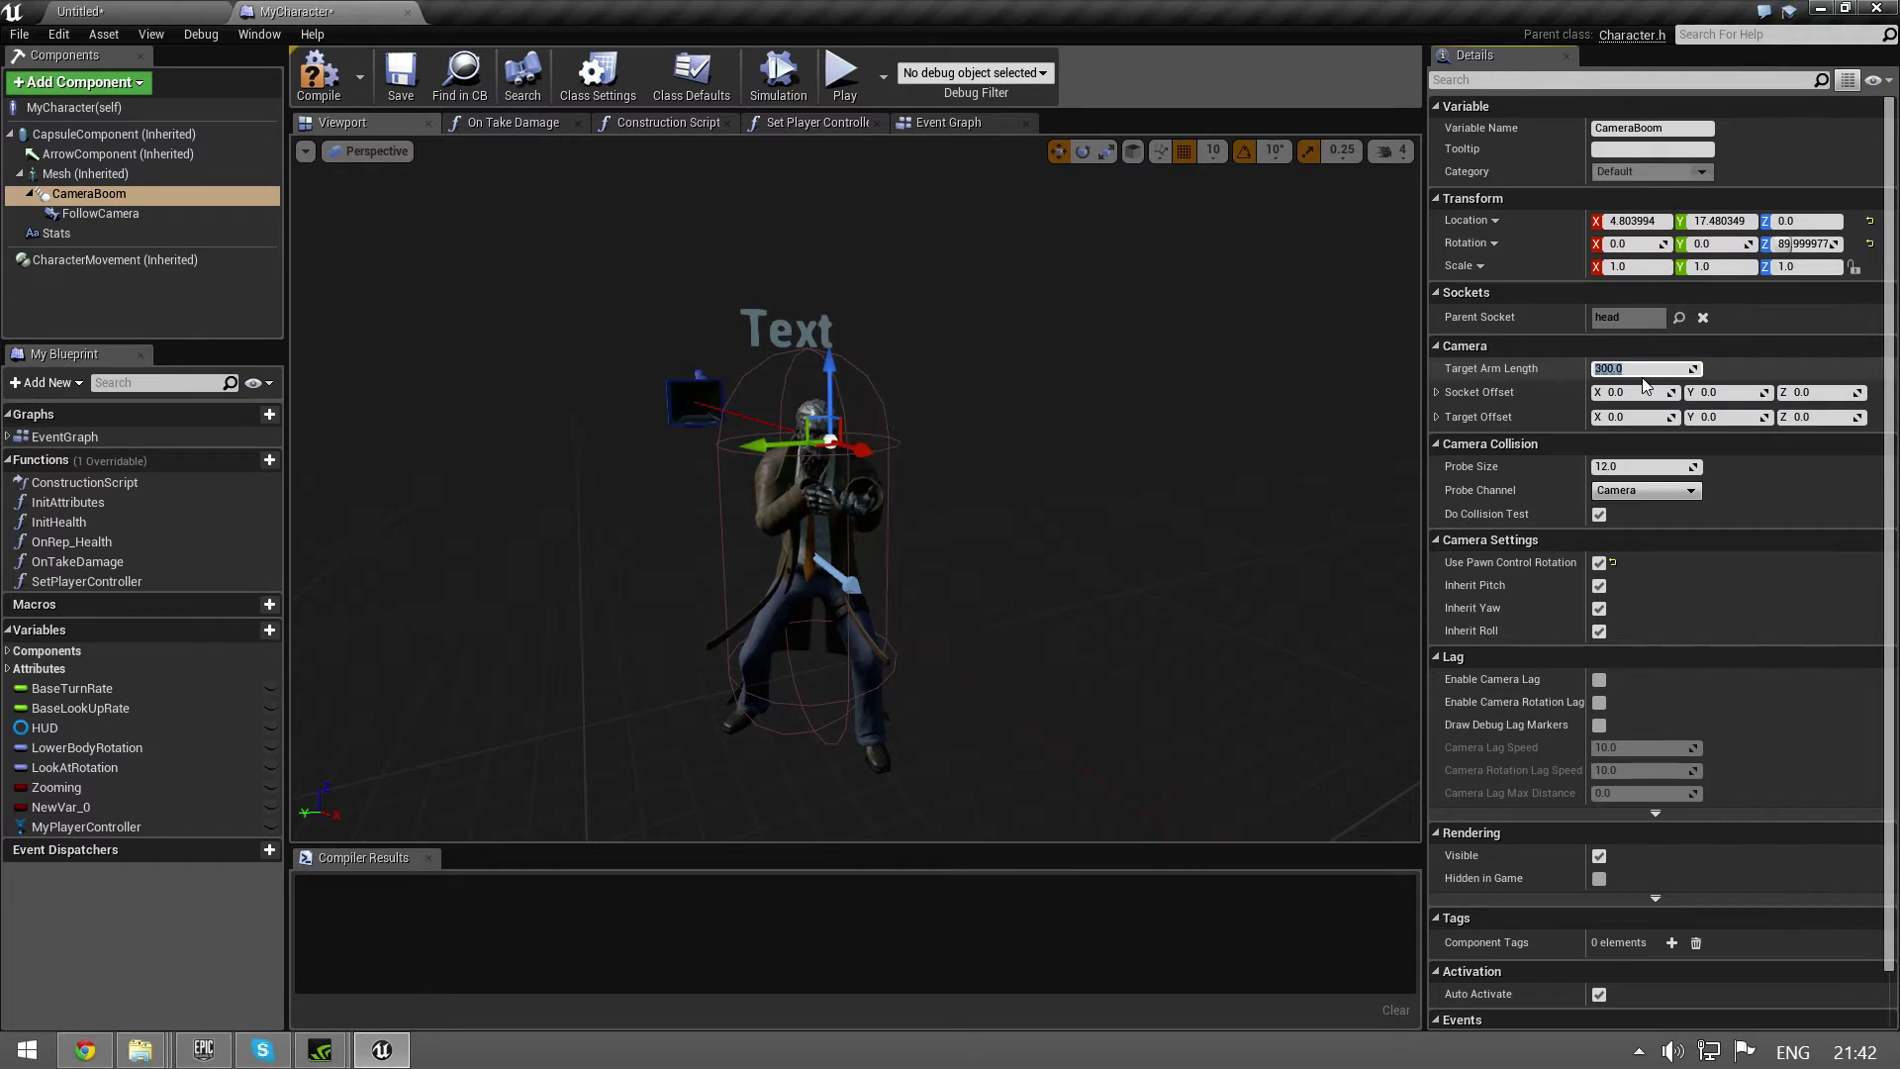
double_click(1642, 370)
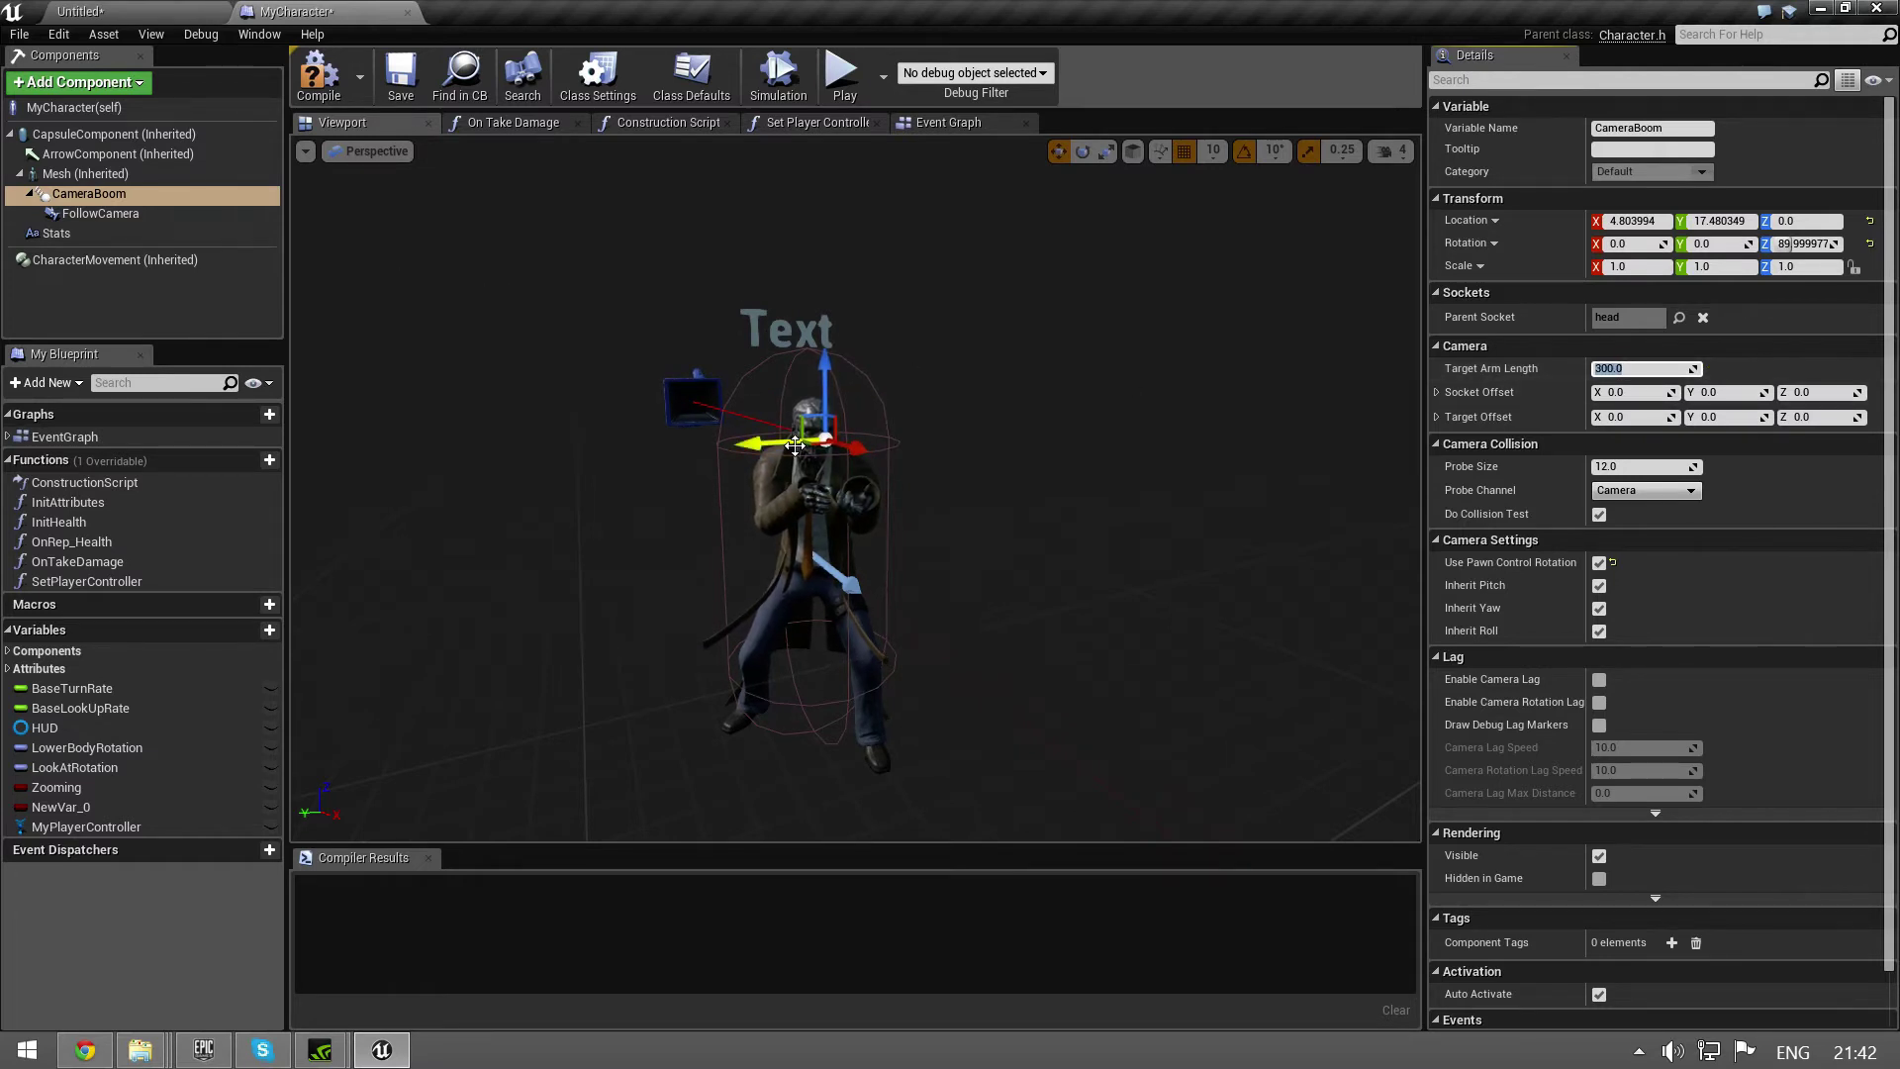
drag(685, 454, 661, 457)
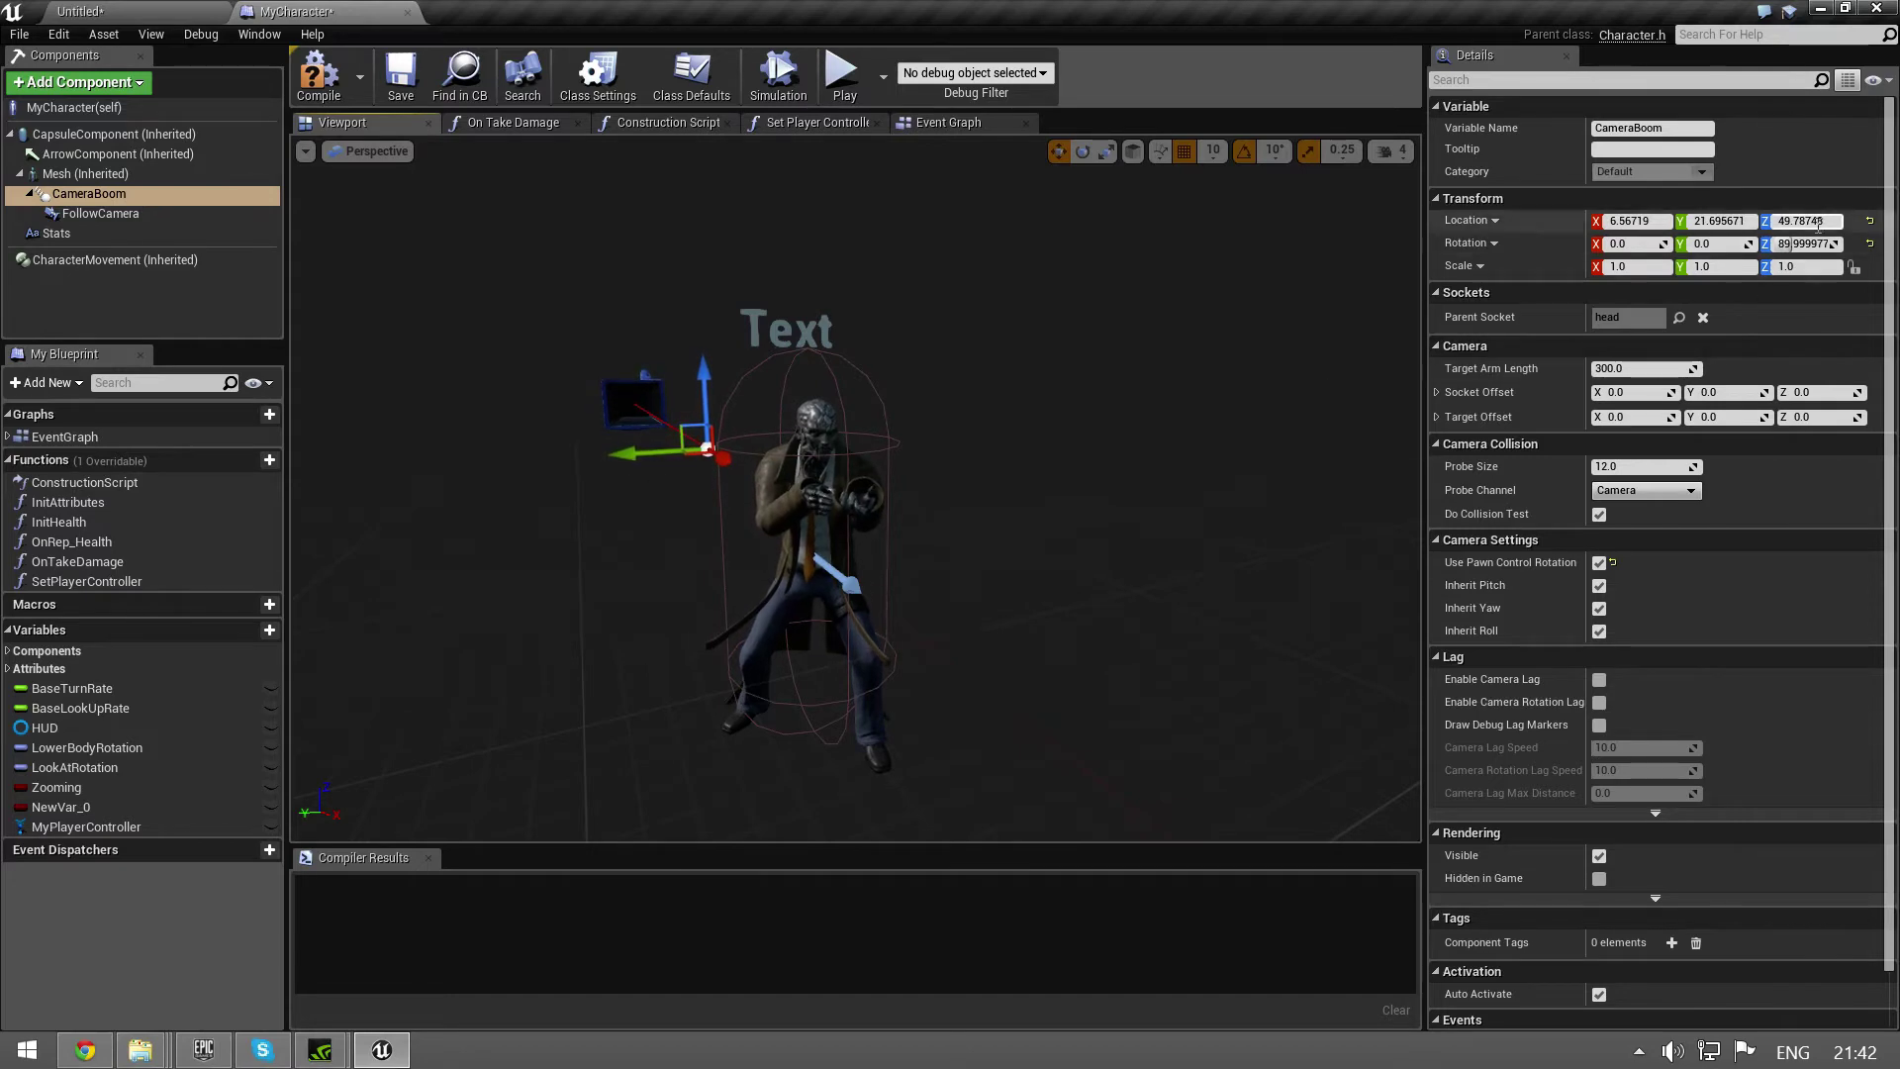
click(847, 83)
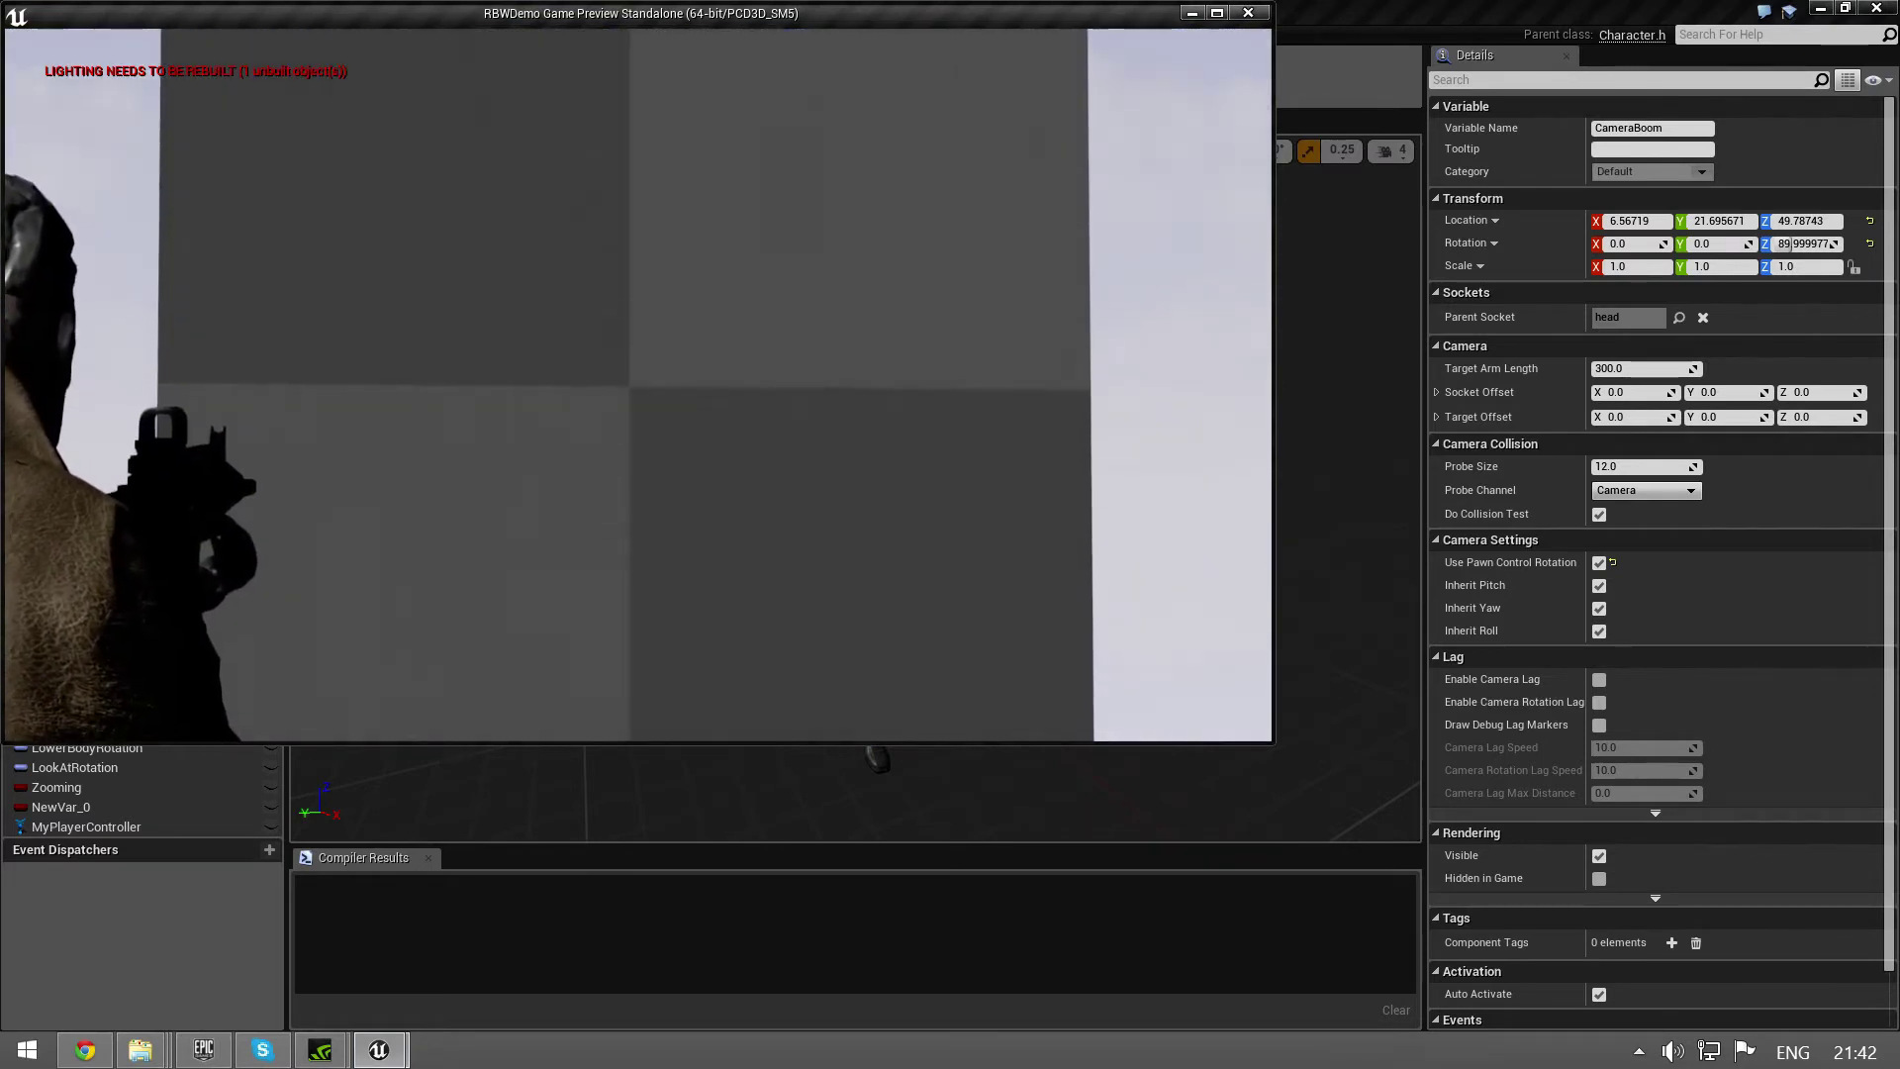
key(w)
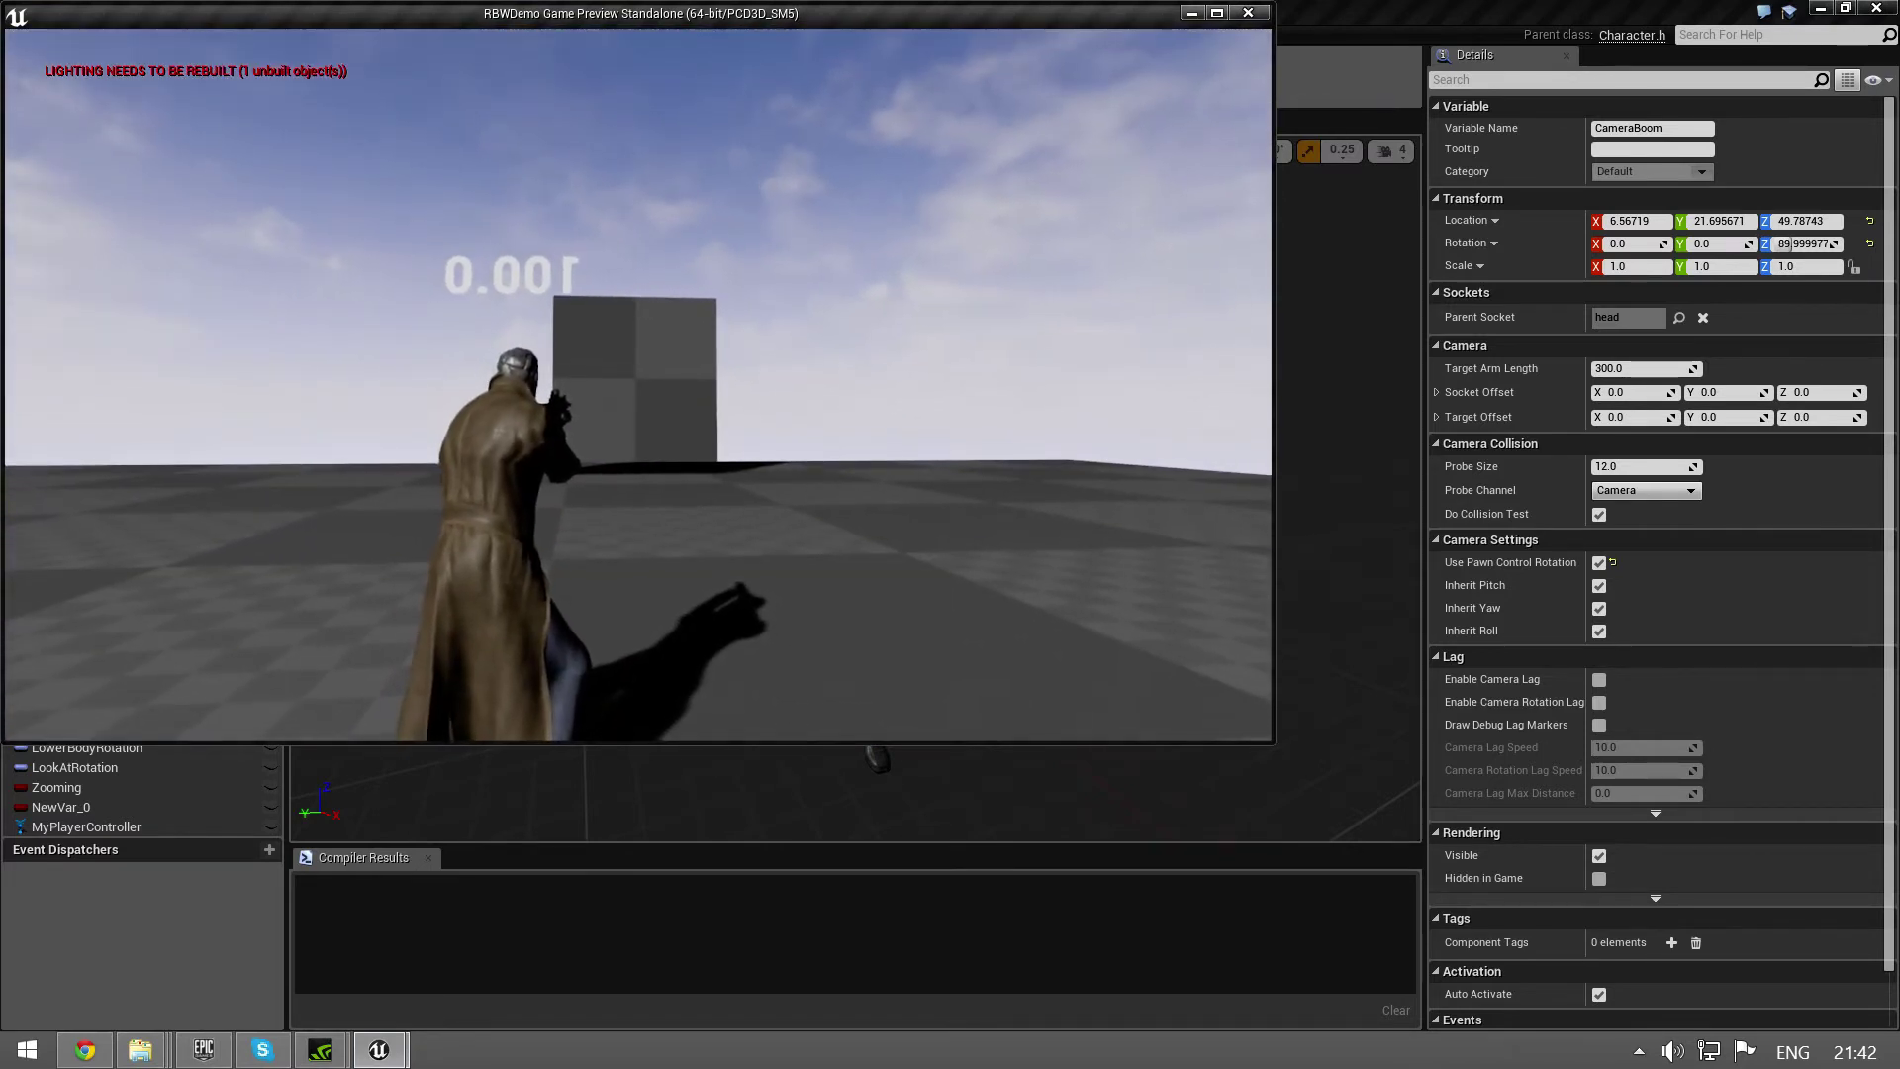
key(w)
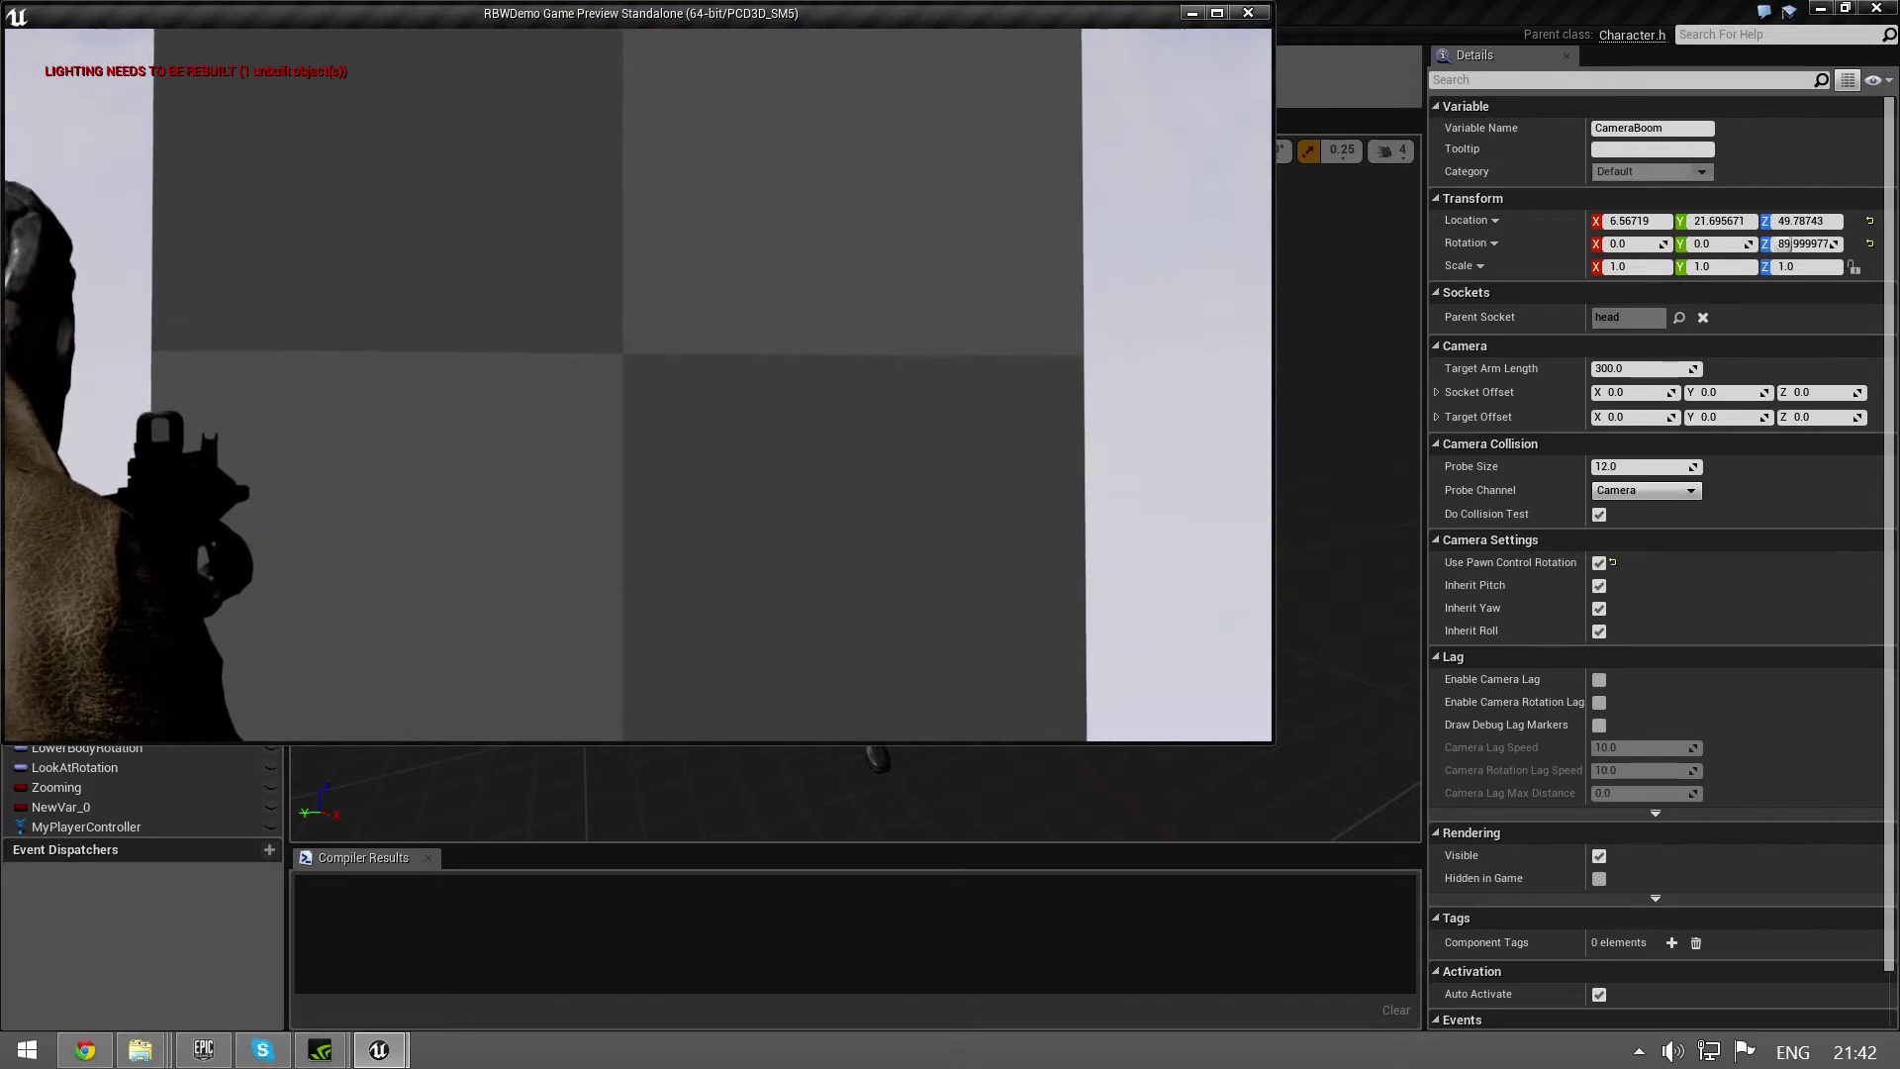
click(636, 383)
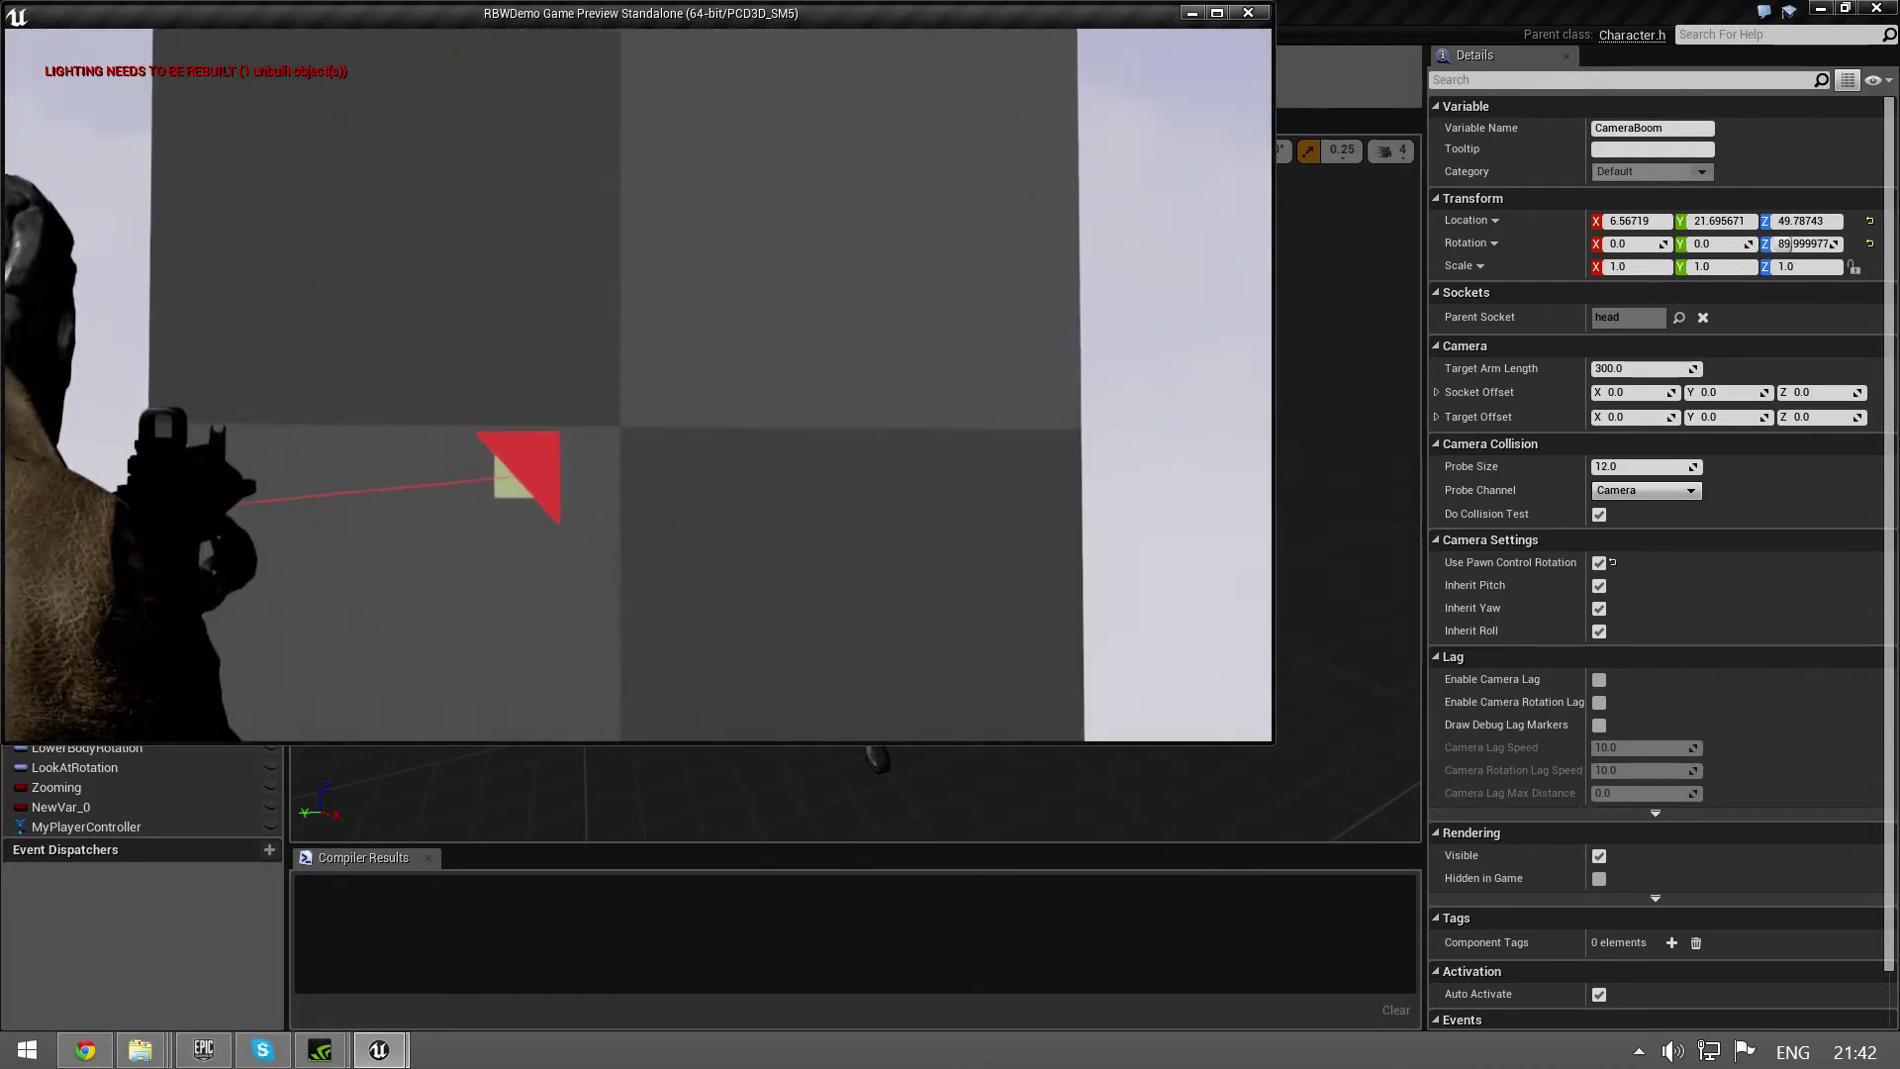
click(635, 384)
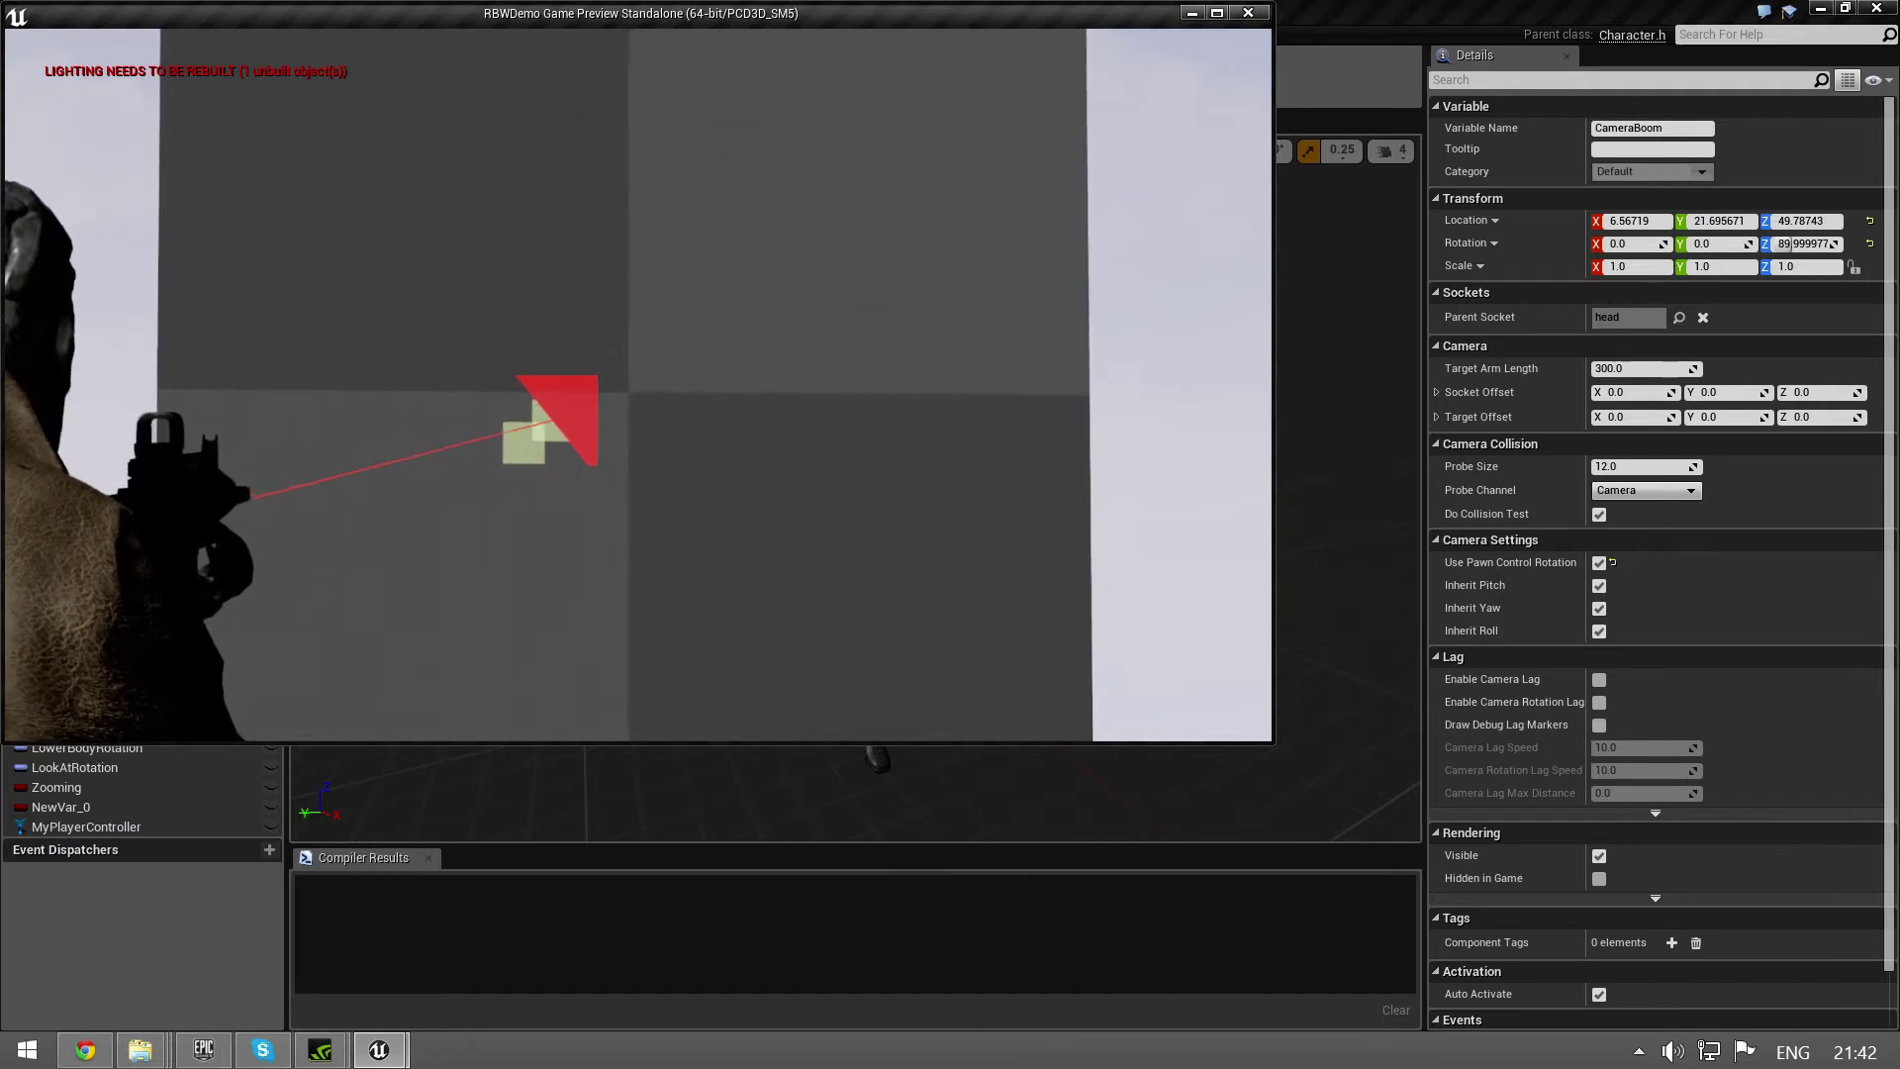
click(635, 383)
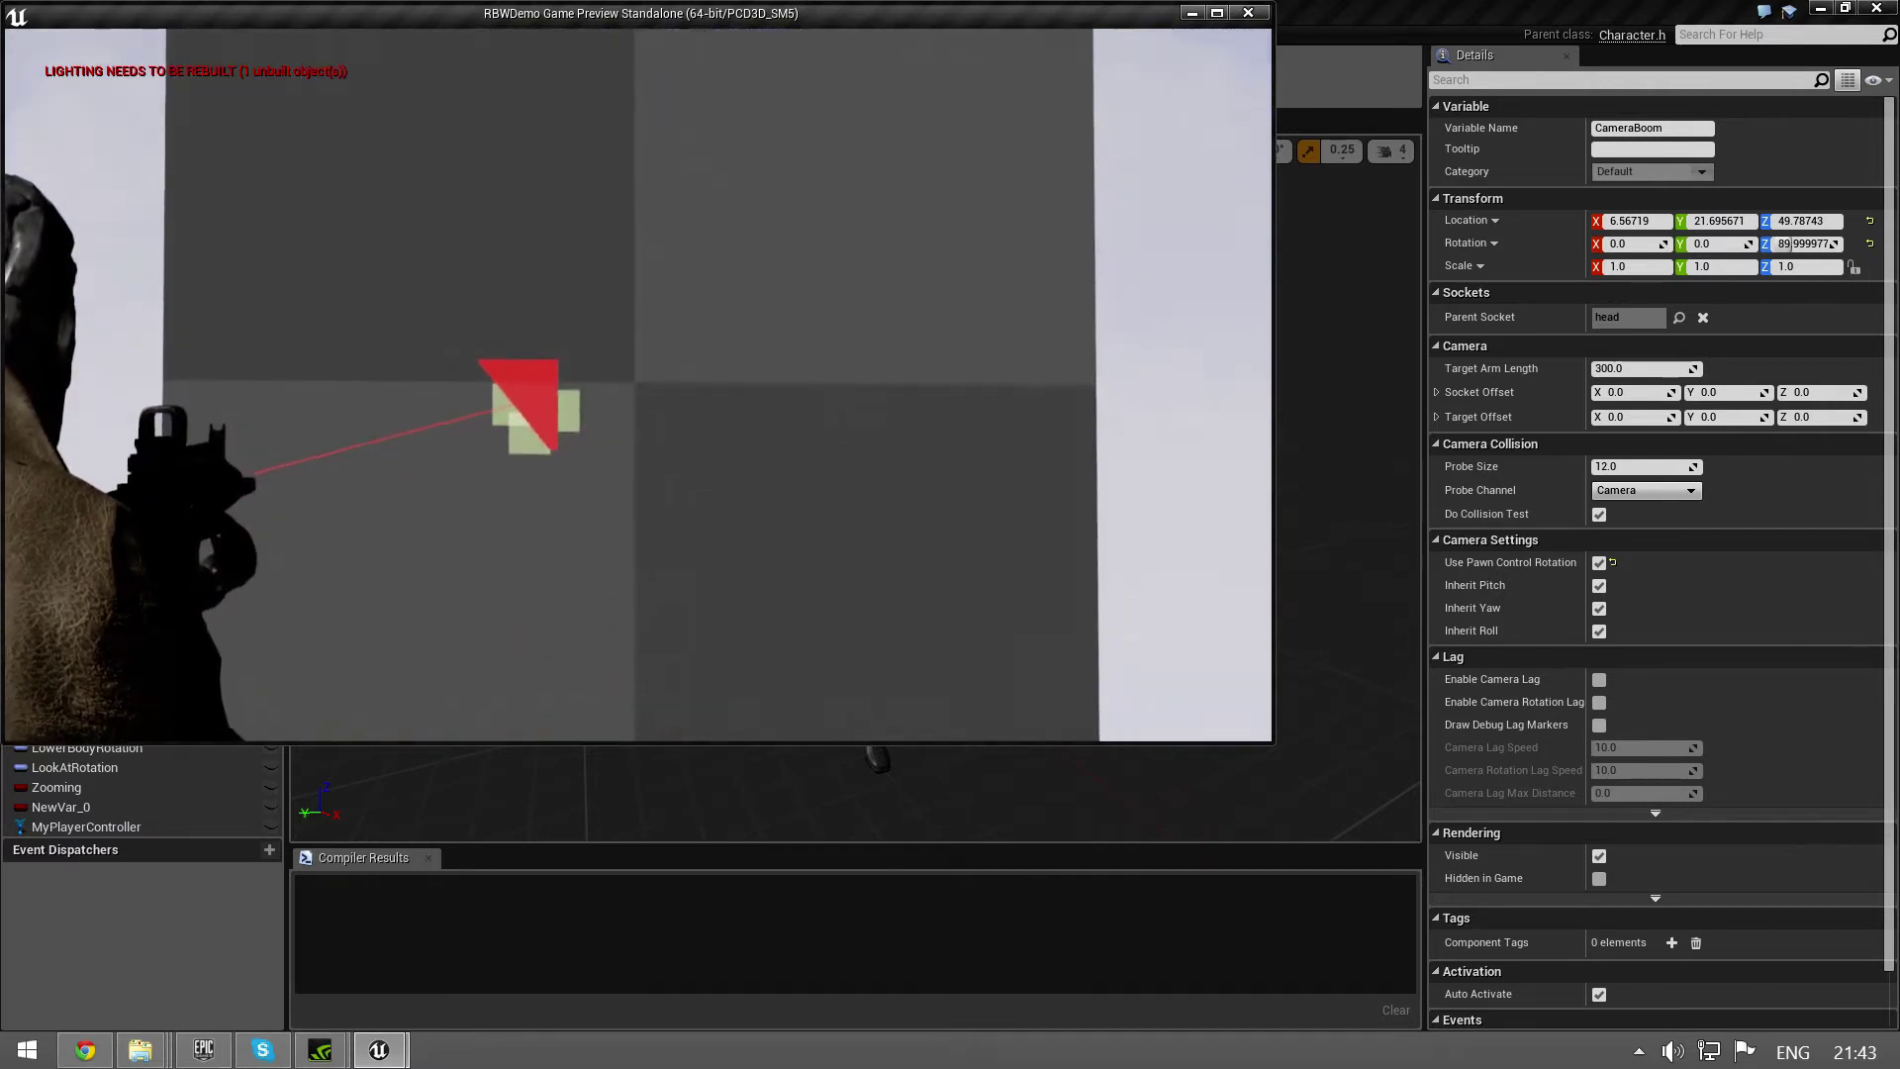
click(635, 383)
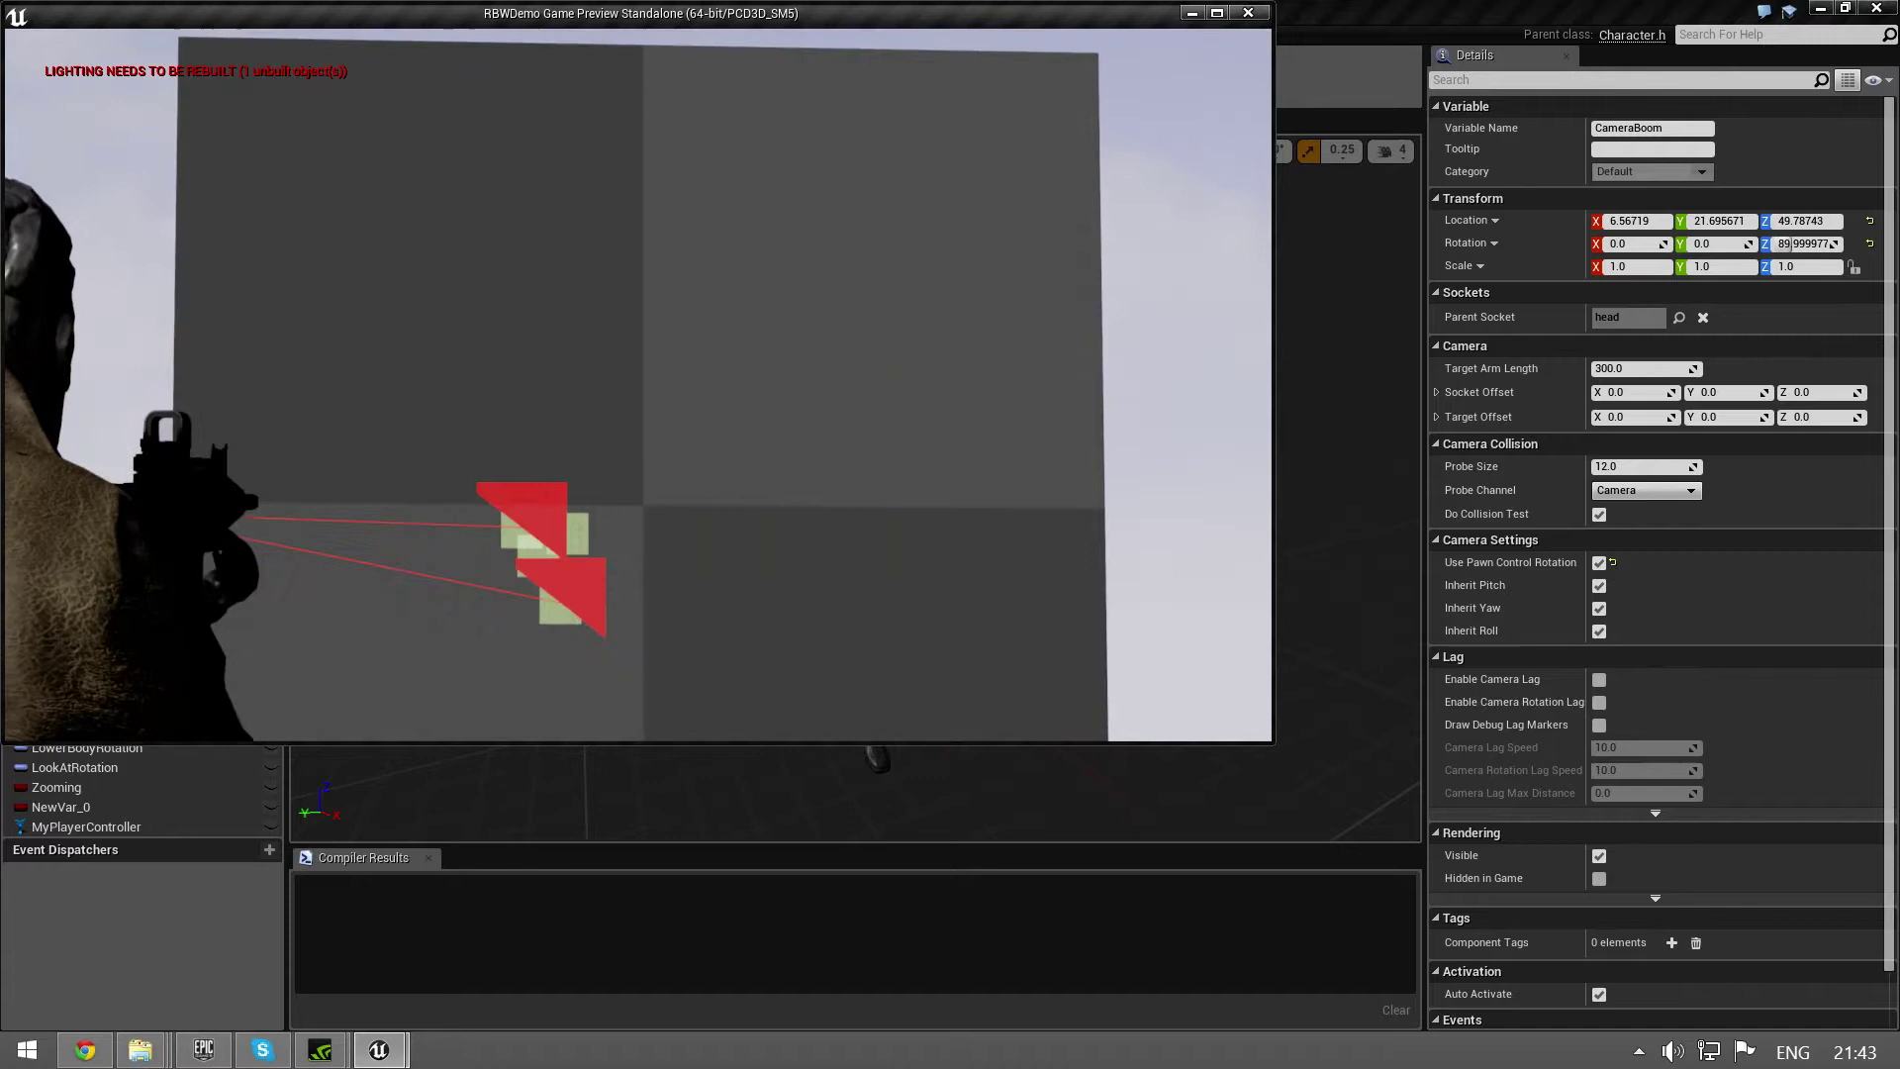
right_click(636, 383)
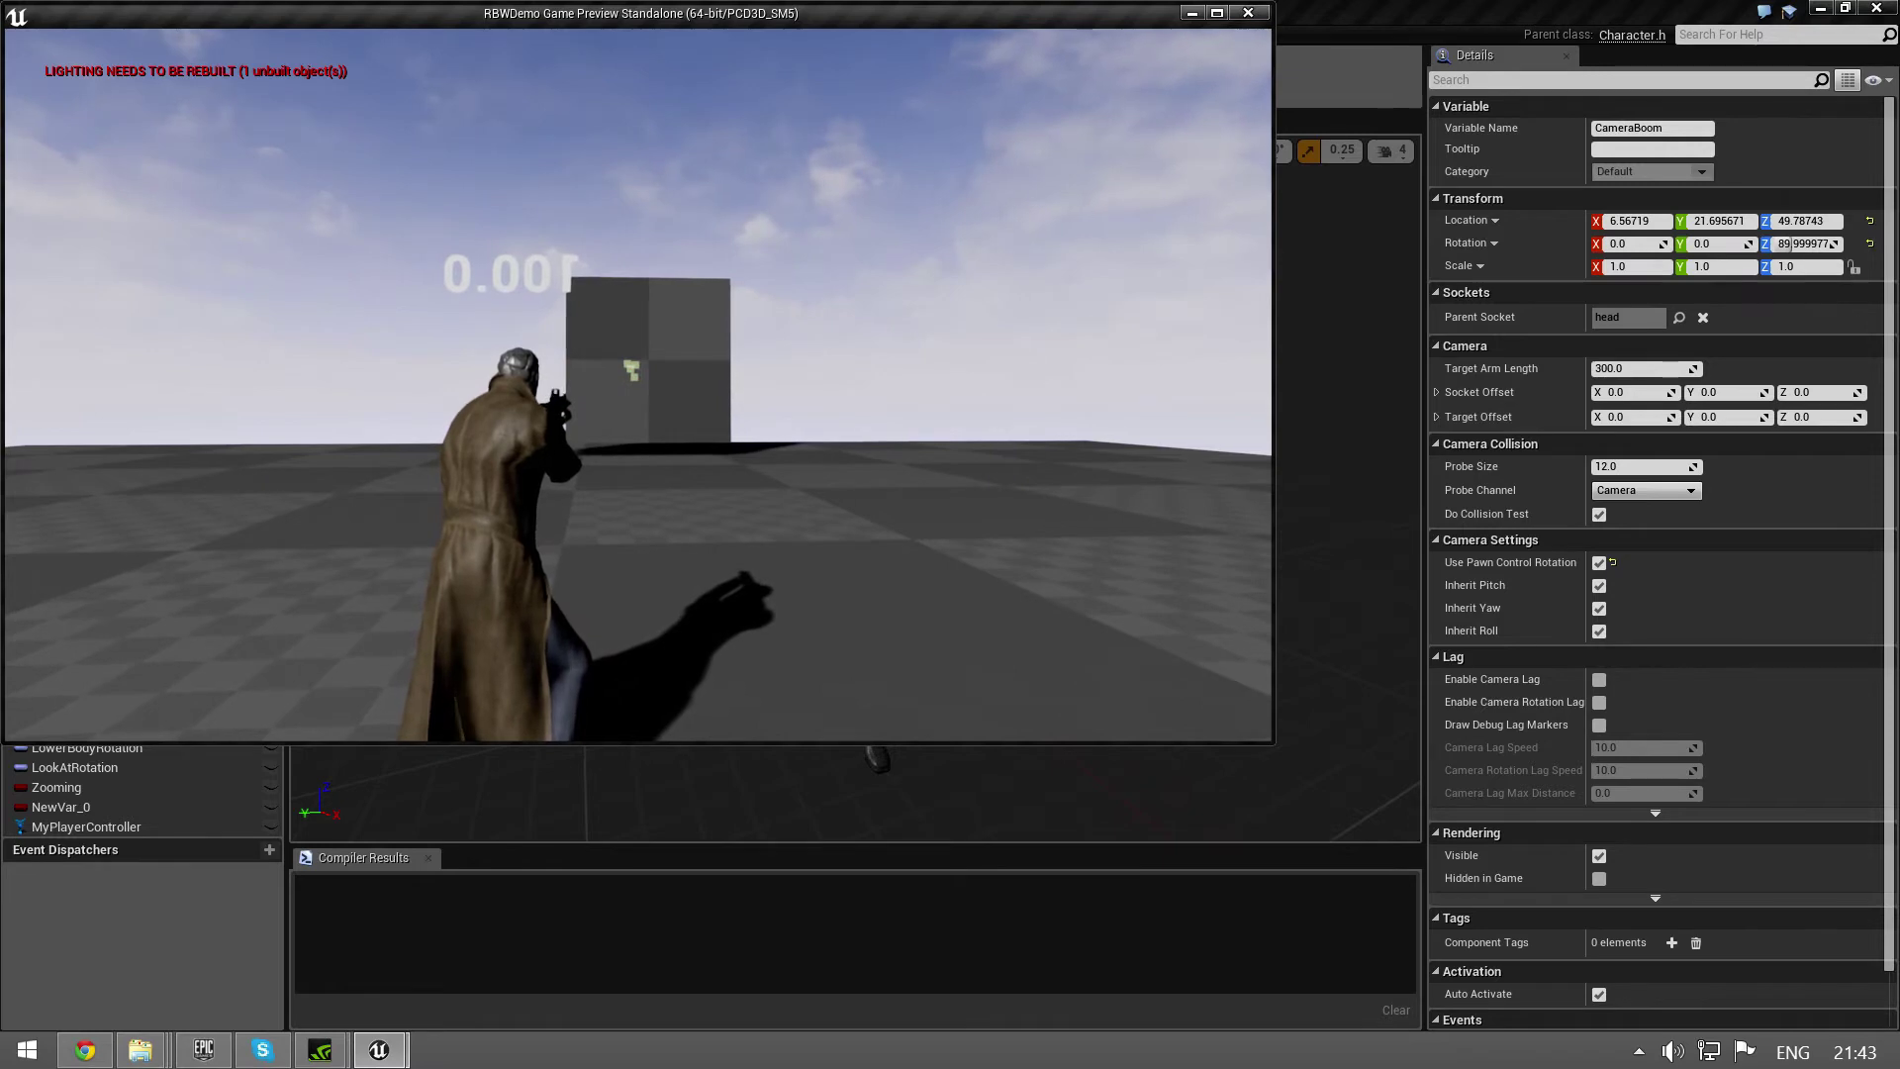
key(Escape)
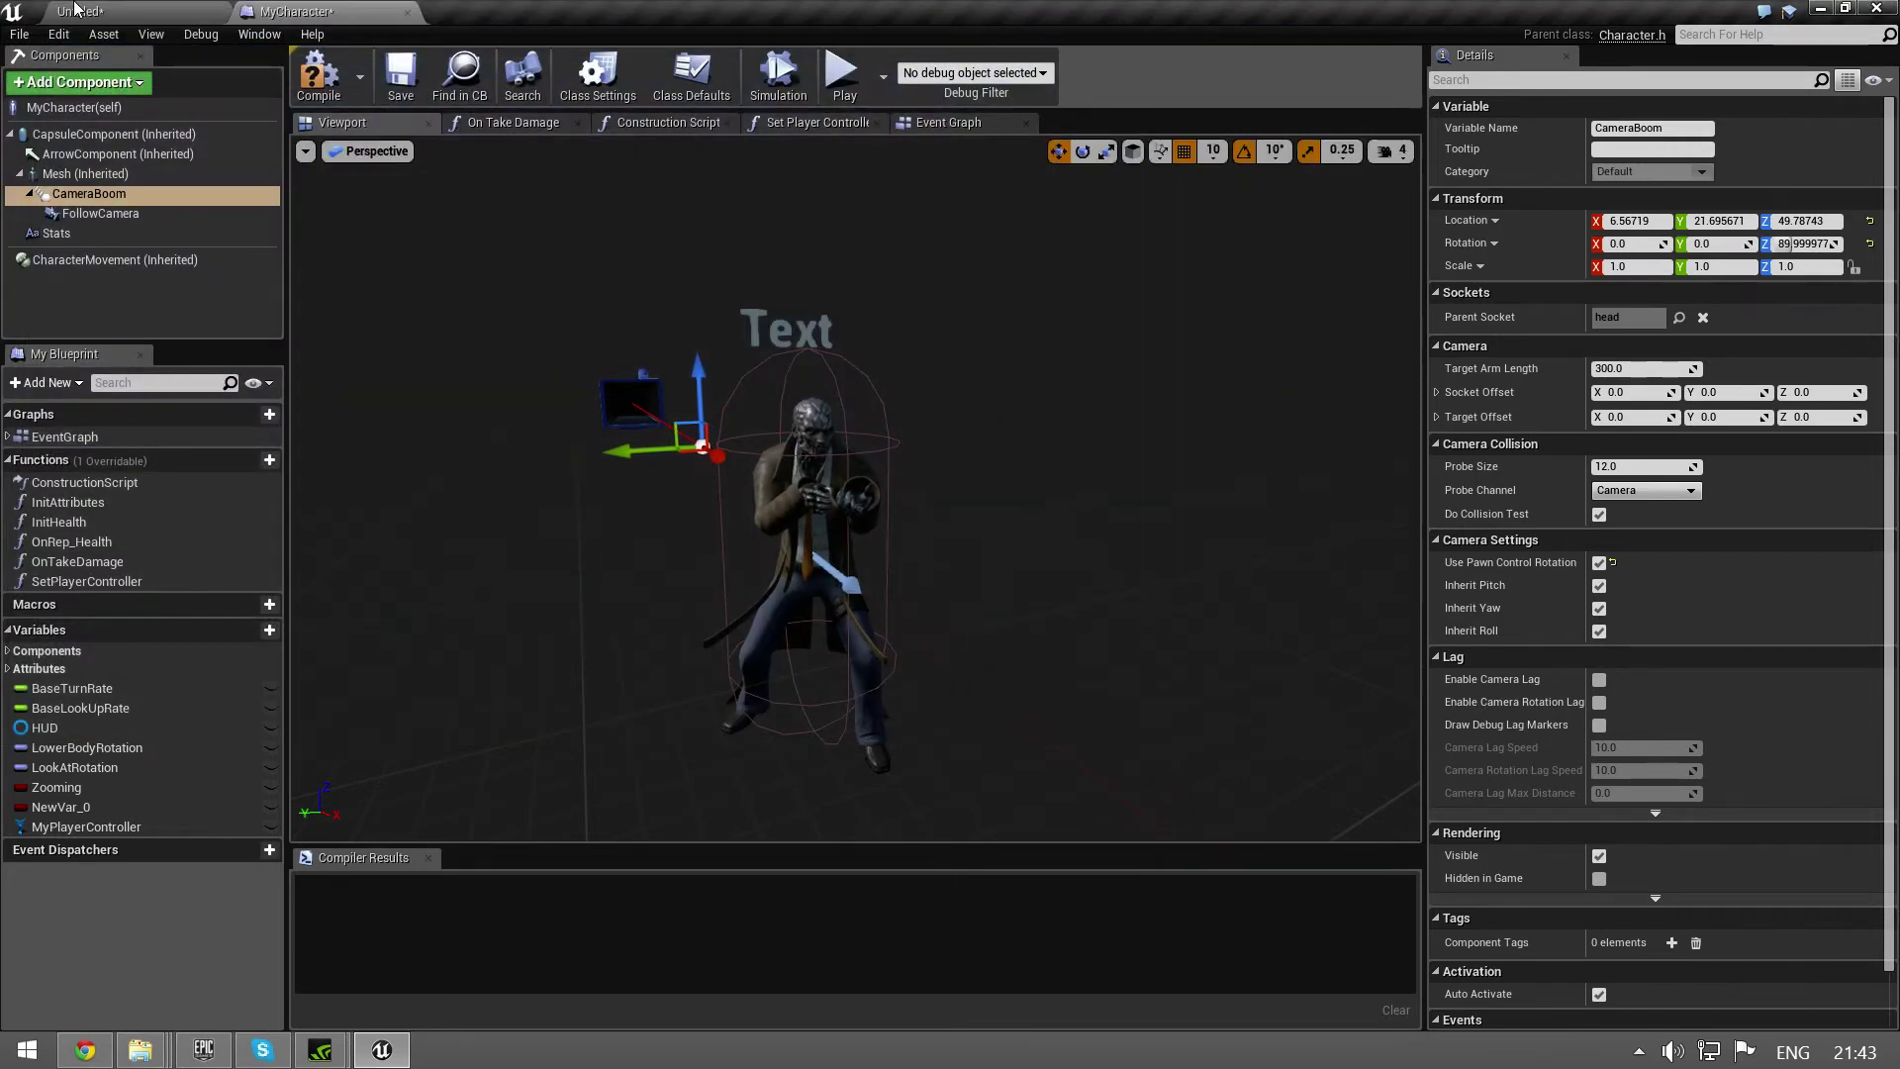
Save the level with Ctrl+S, then cancel the Save Level As dialog
key(ctrl+s)
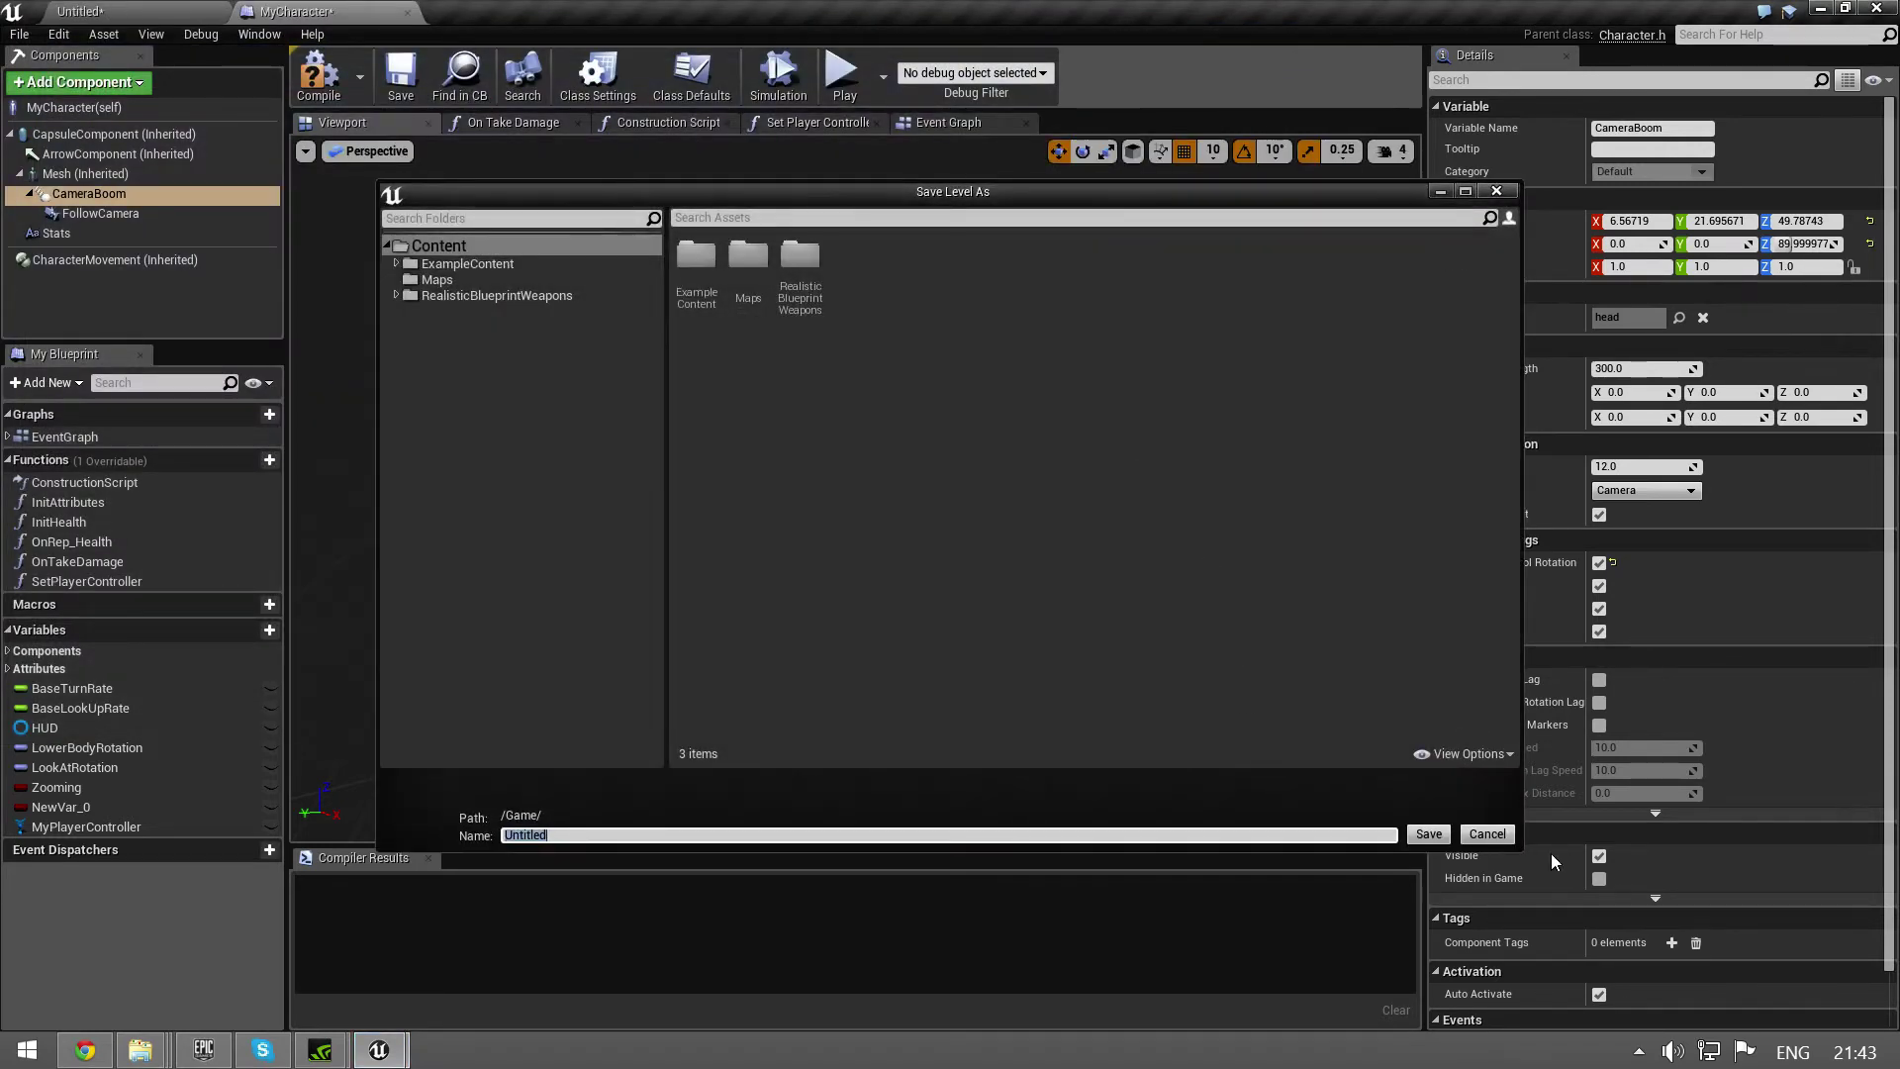
click(1487, 834)
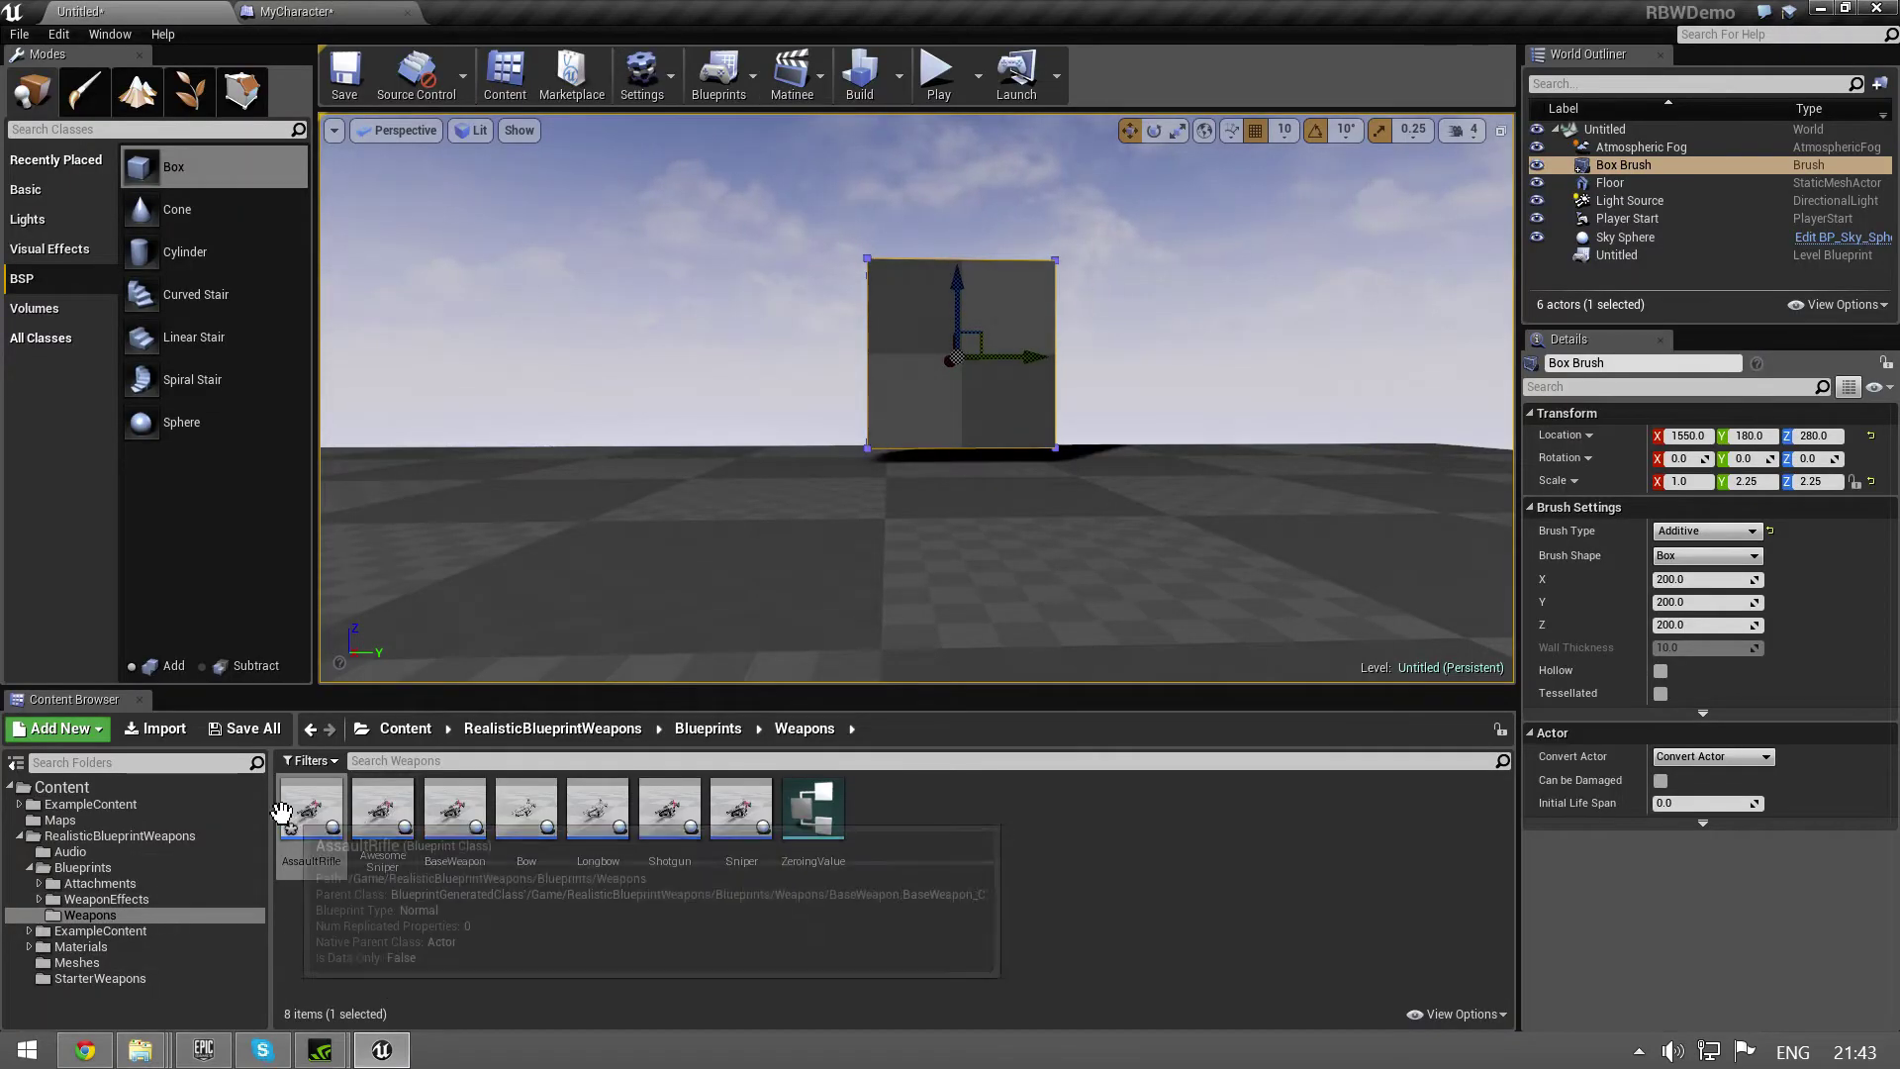
Open the AssaultRifle Blueprint and enable Shoot to Location in its Class Defaults
click(316, 821)
double_click(315, 820)
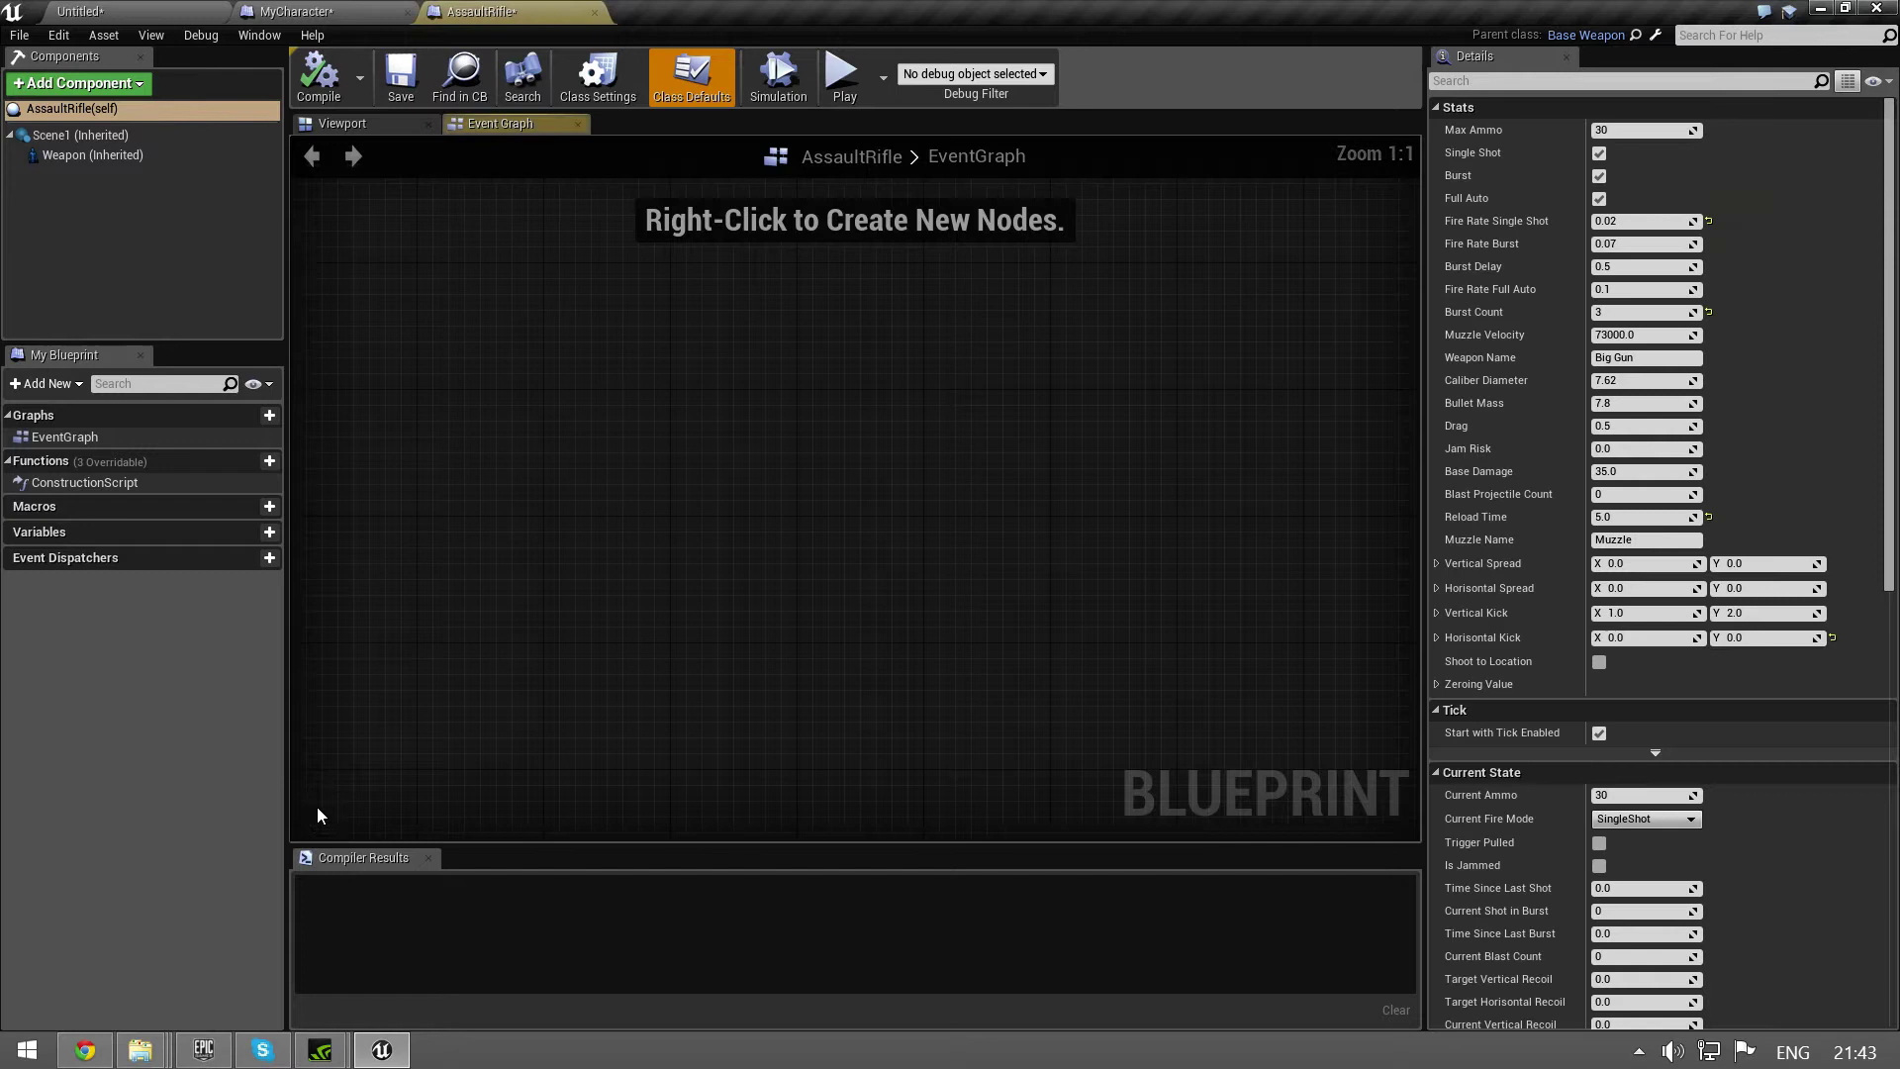
click(1600, 661)
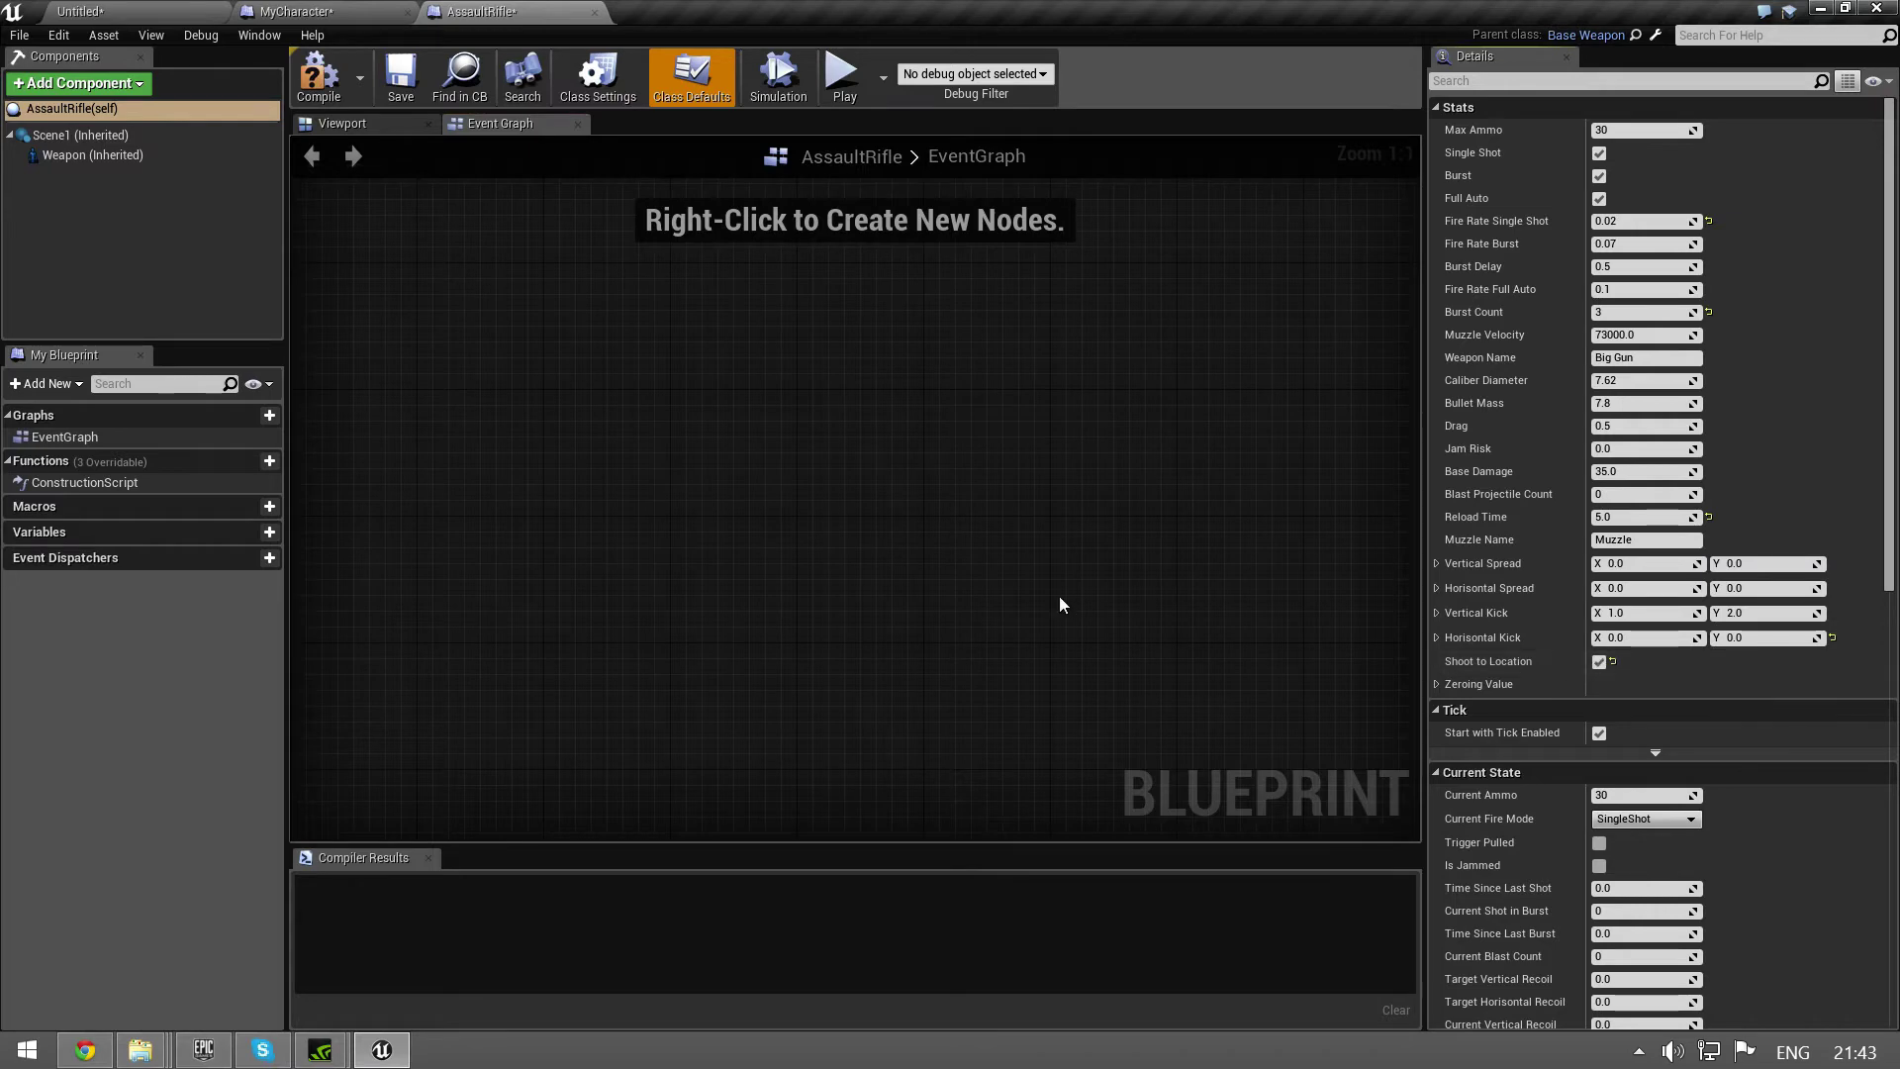
Test-play the updated rifle with two shots at the cube, then end play and skip saving
click(845, 73)
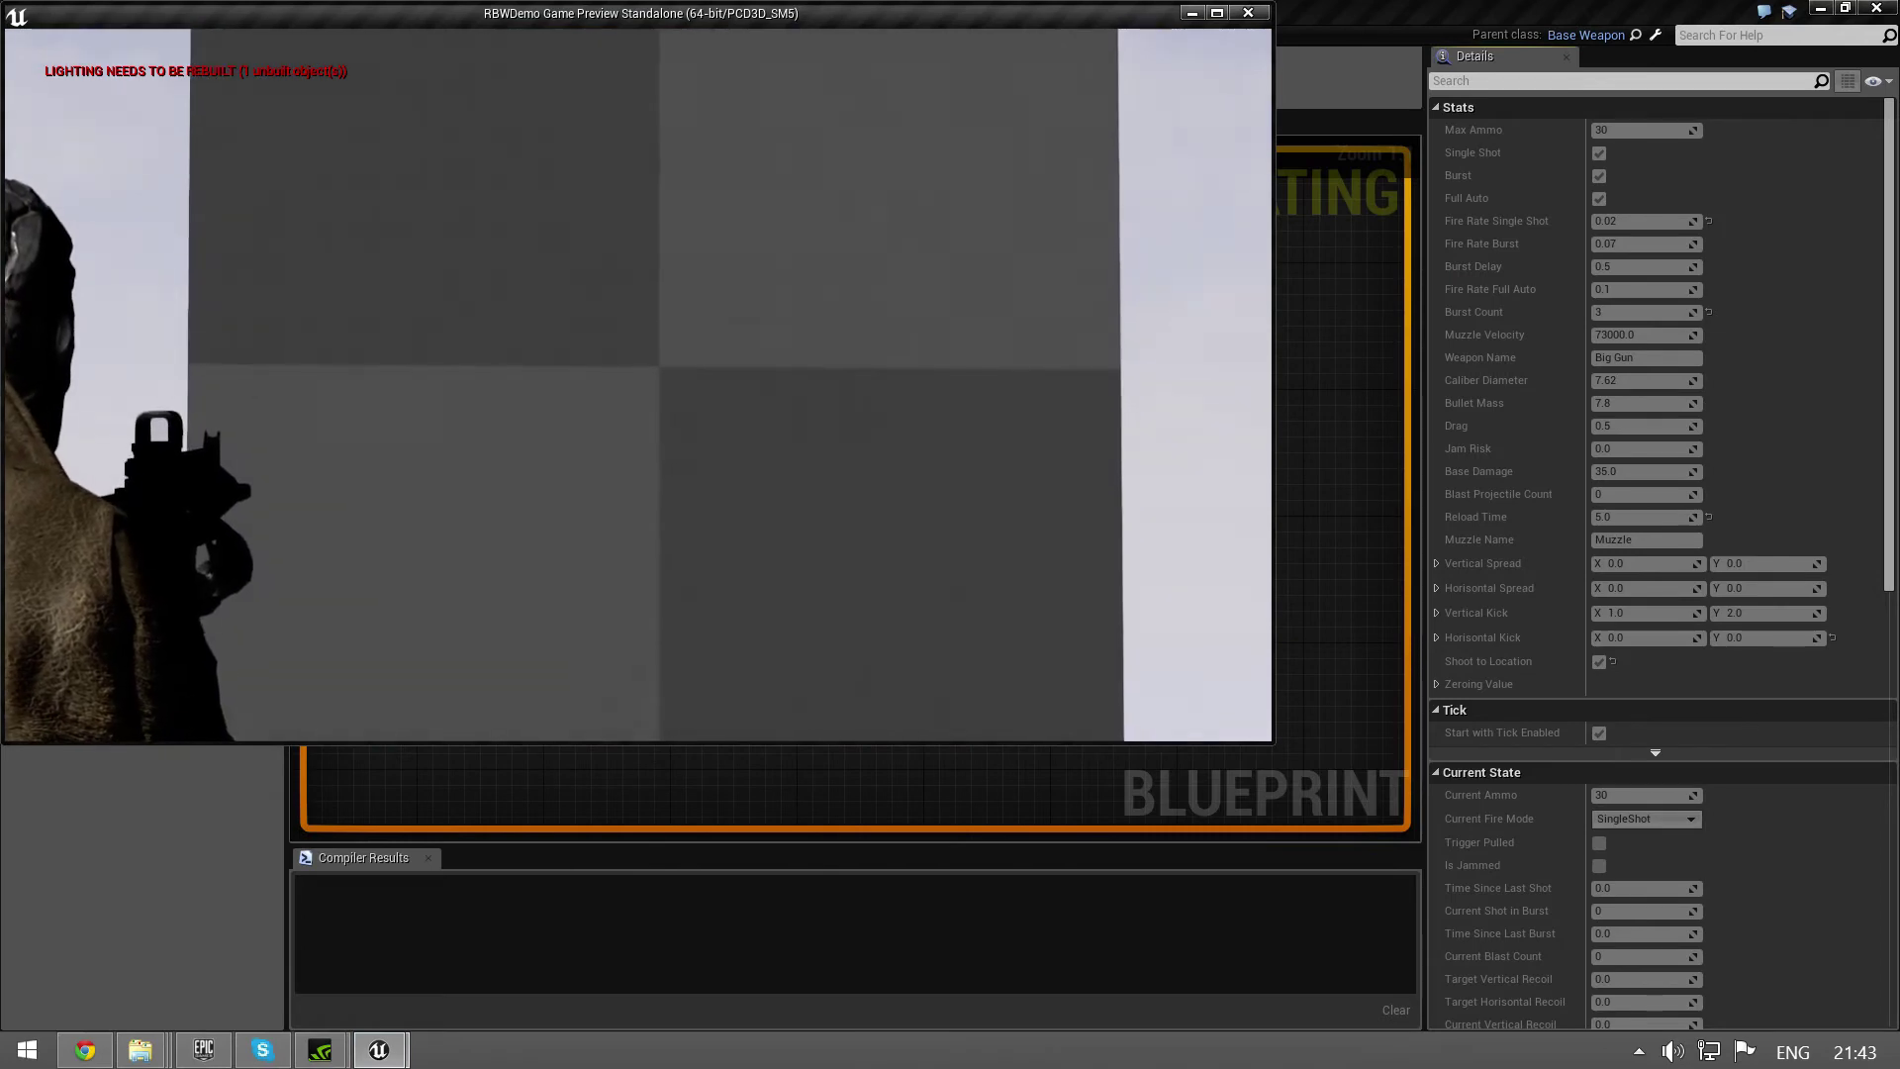
click(635, 386)
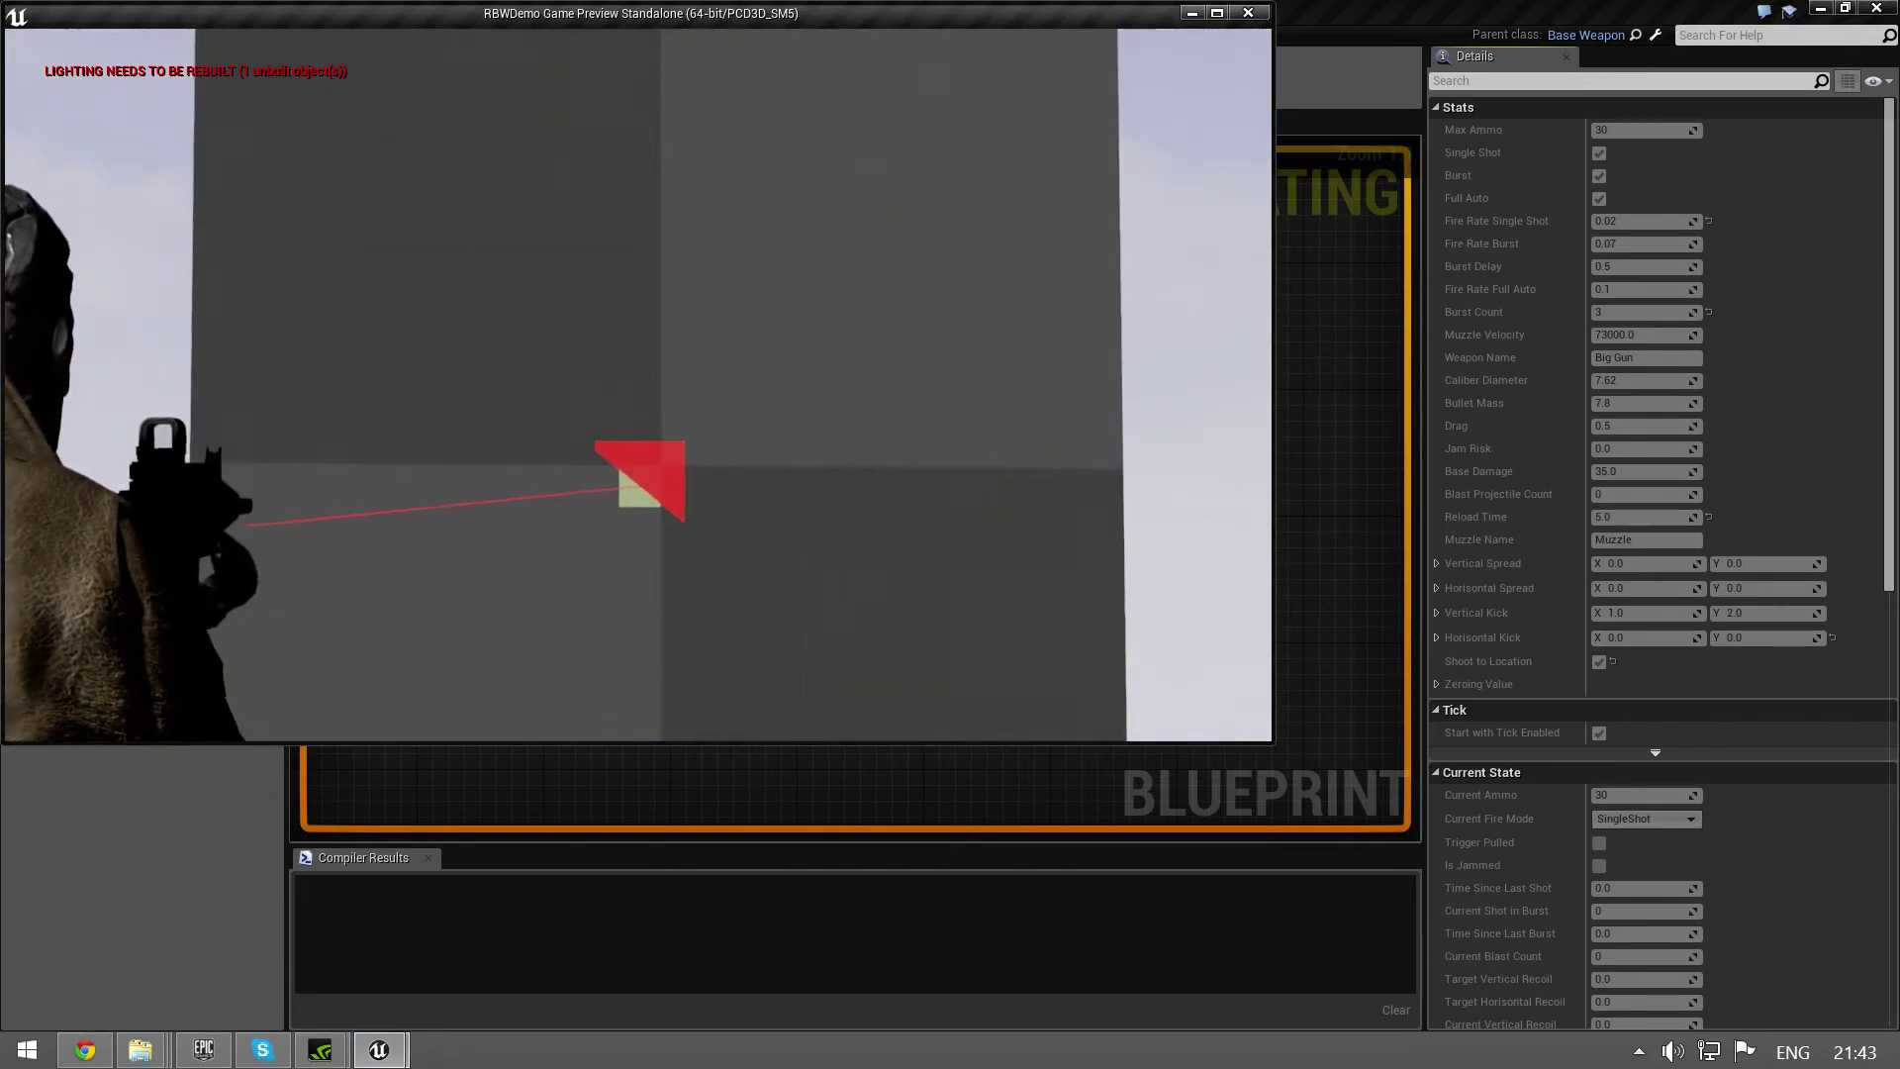
click(635, 386)
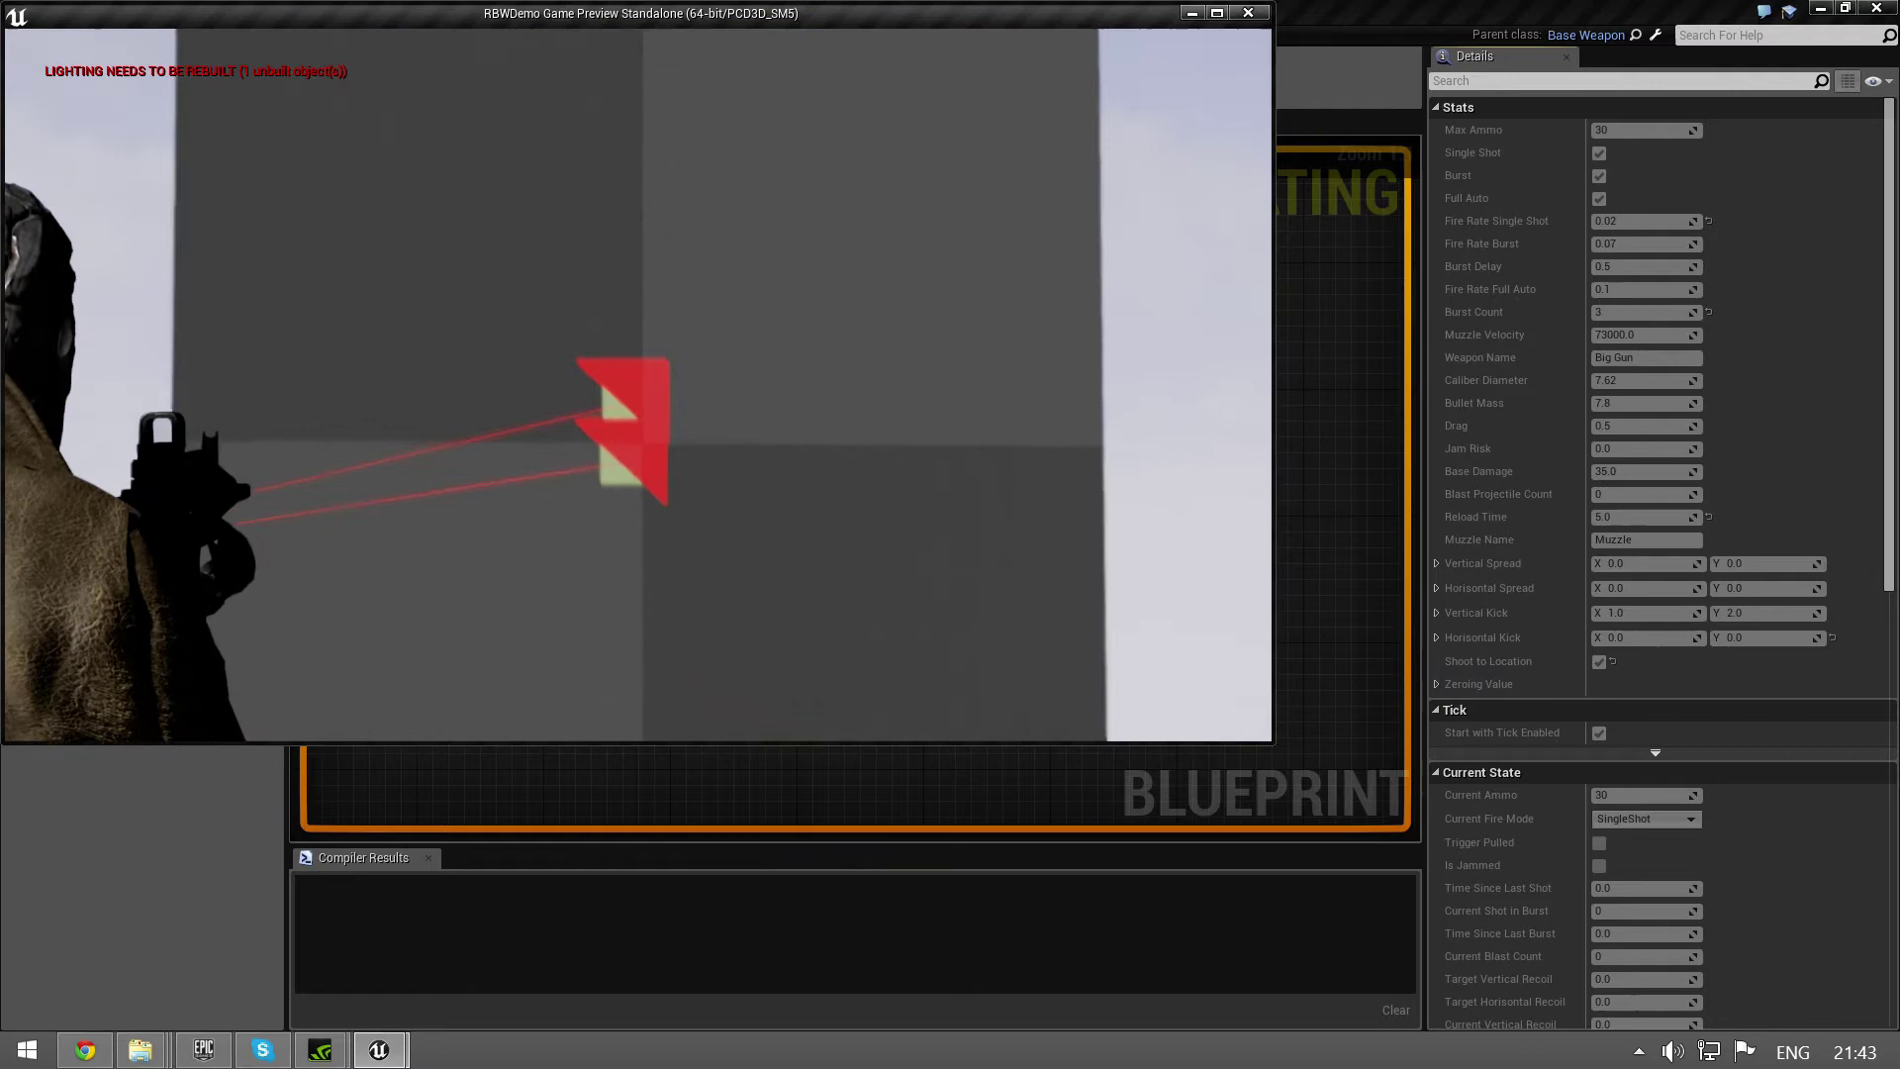
key(Escape)
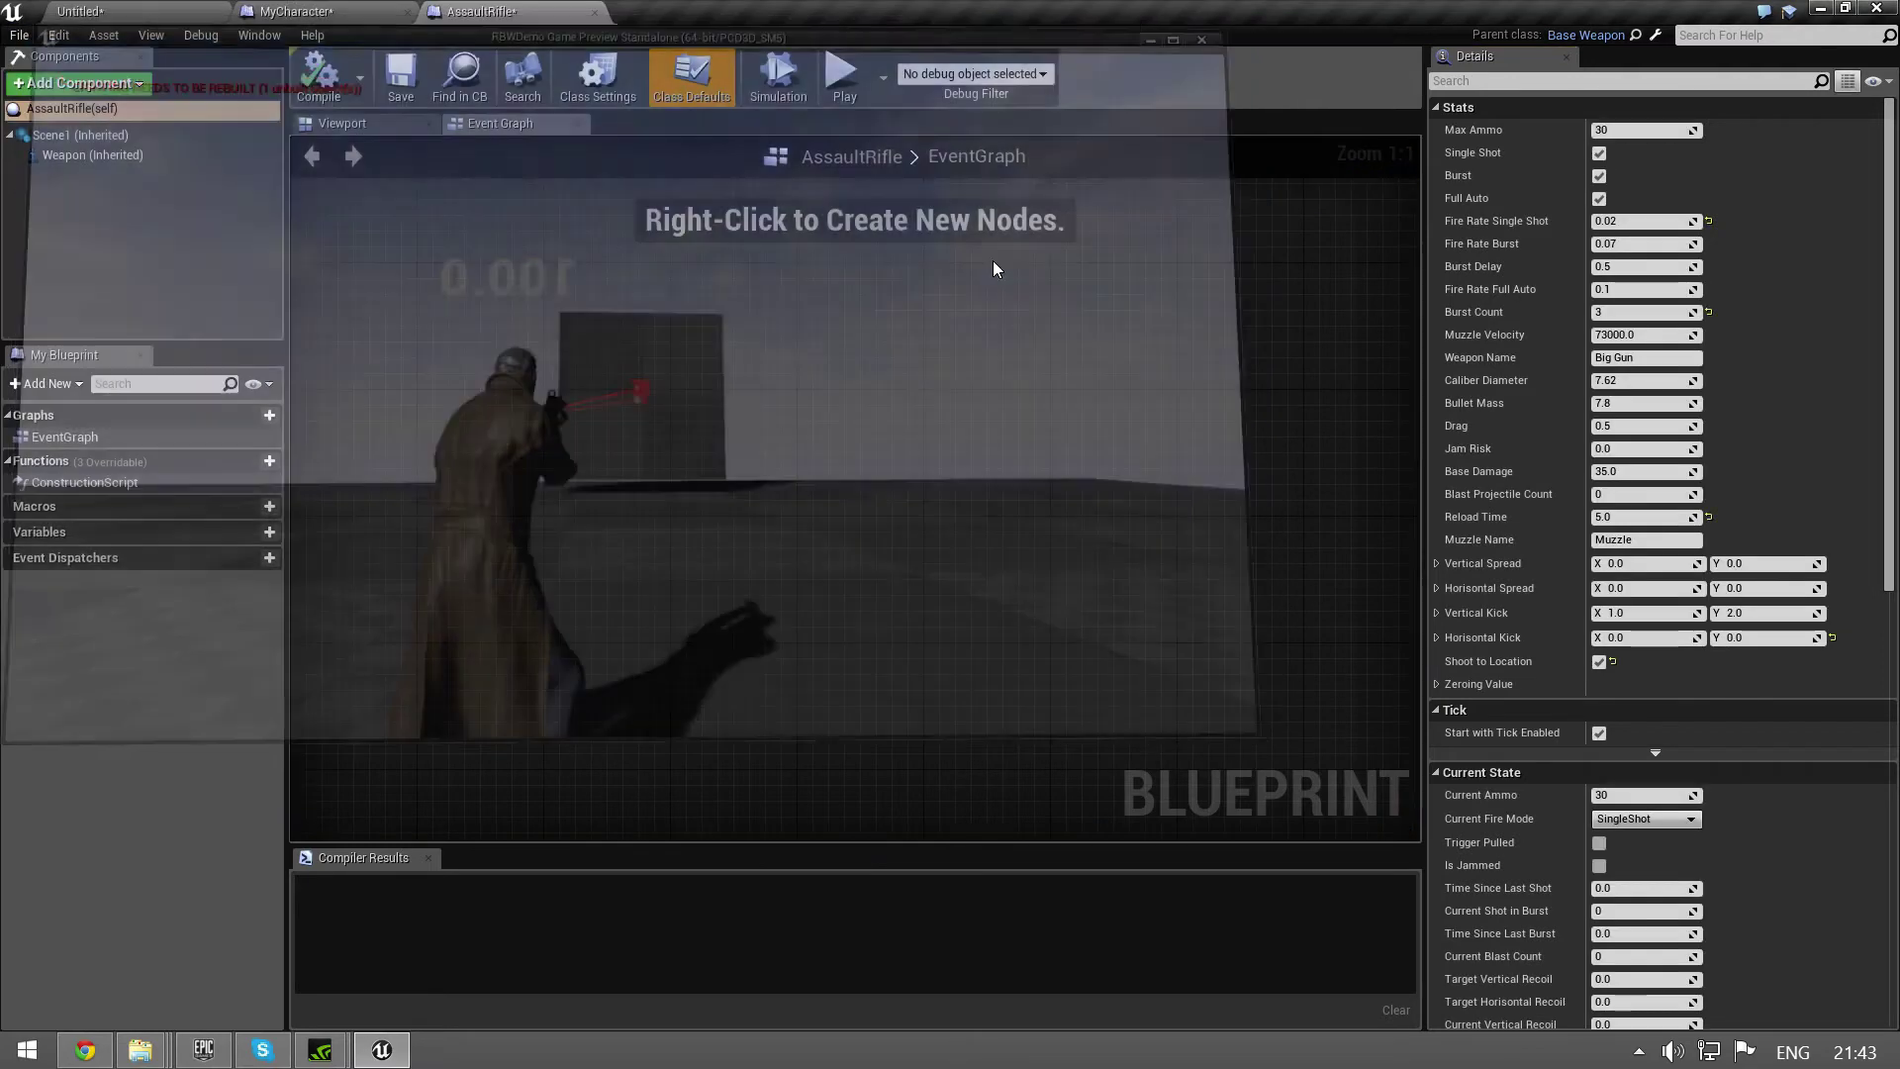
key(ctrl+s)
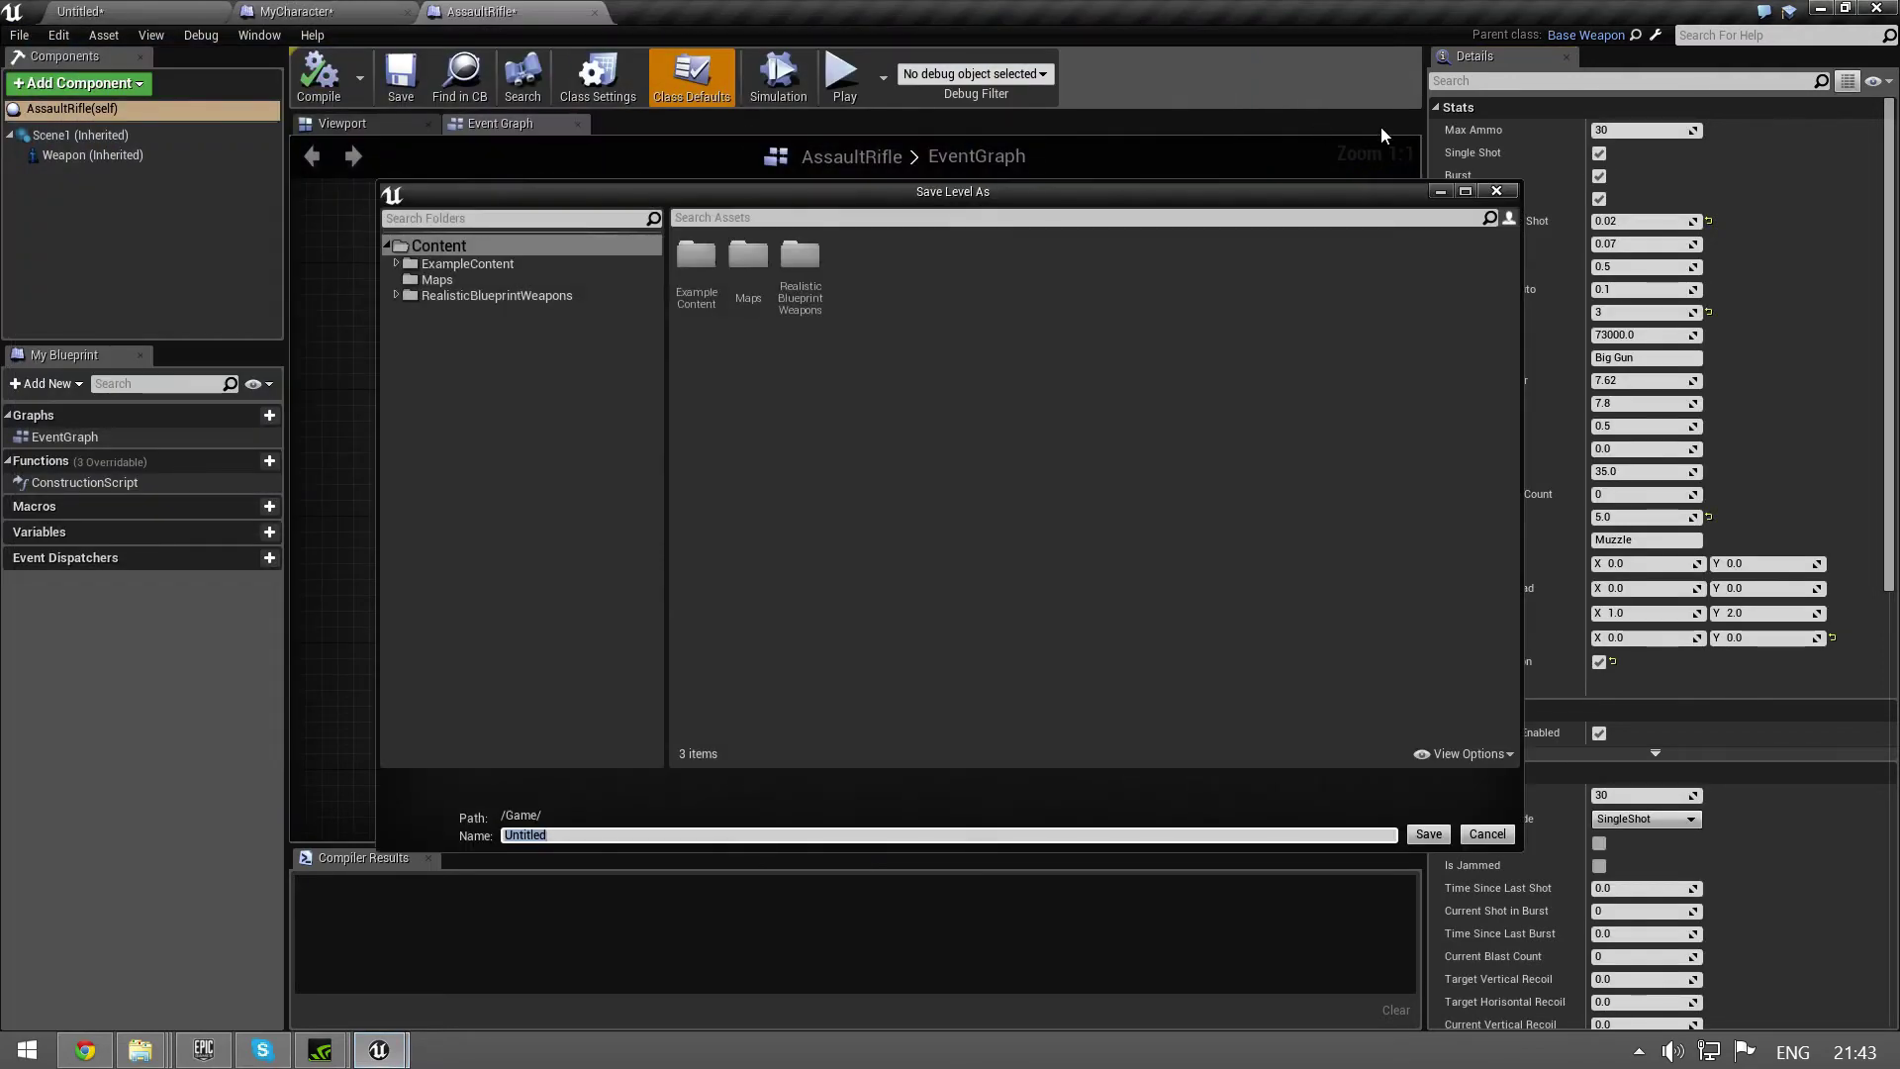
click(1502, 194)
Switch from the AssaultRifle Blueprint back to the MyCharacter Blueprint
click(297, 10)
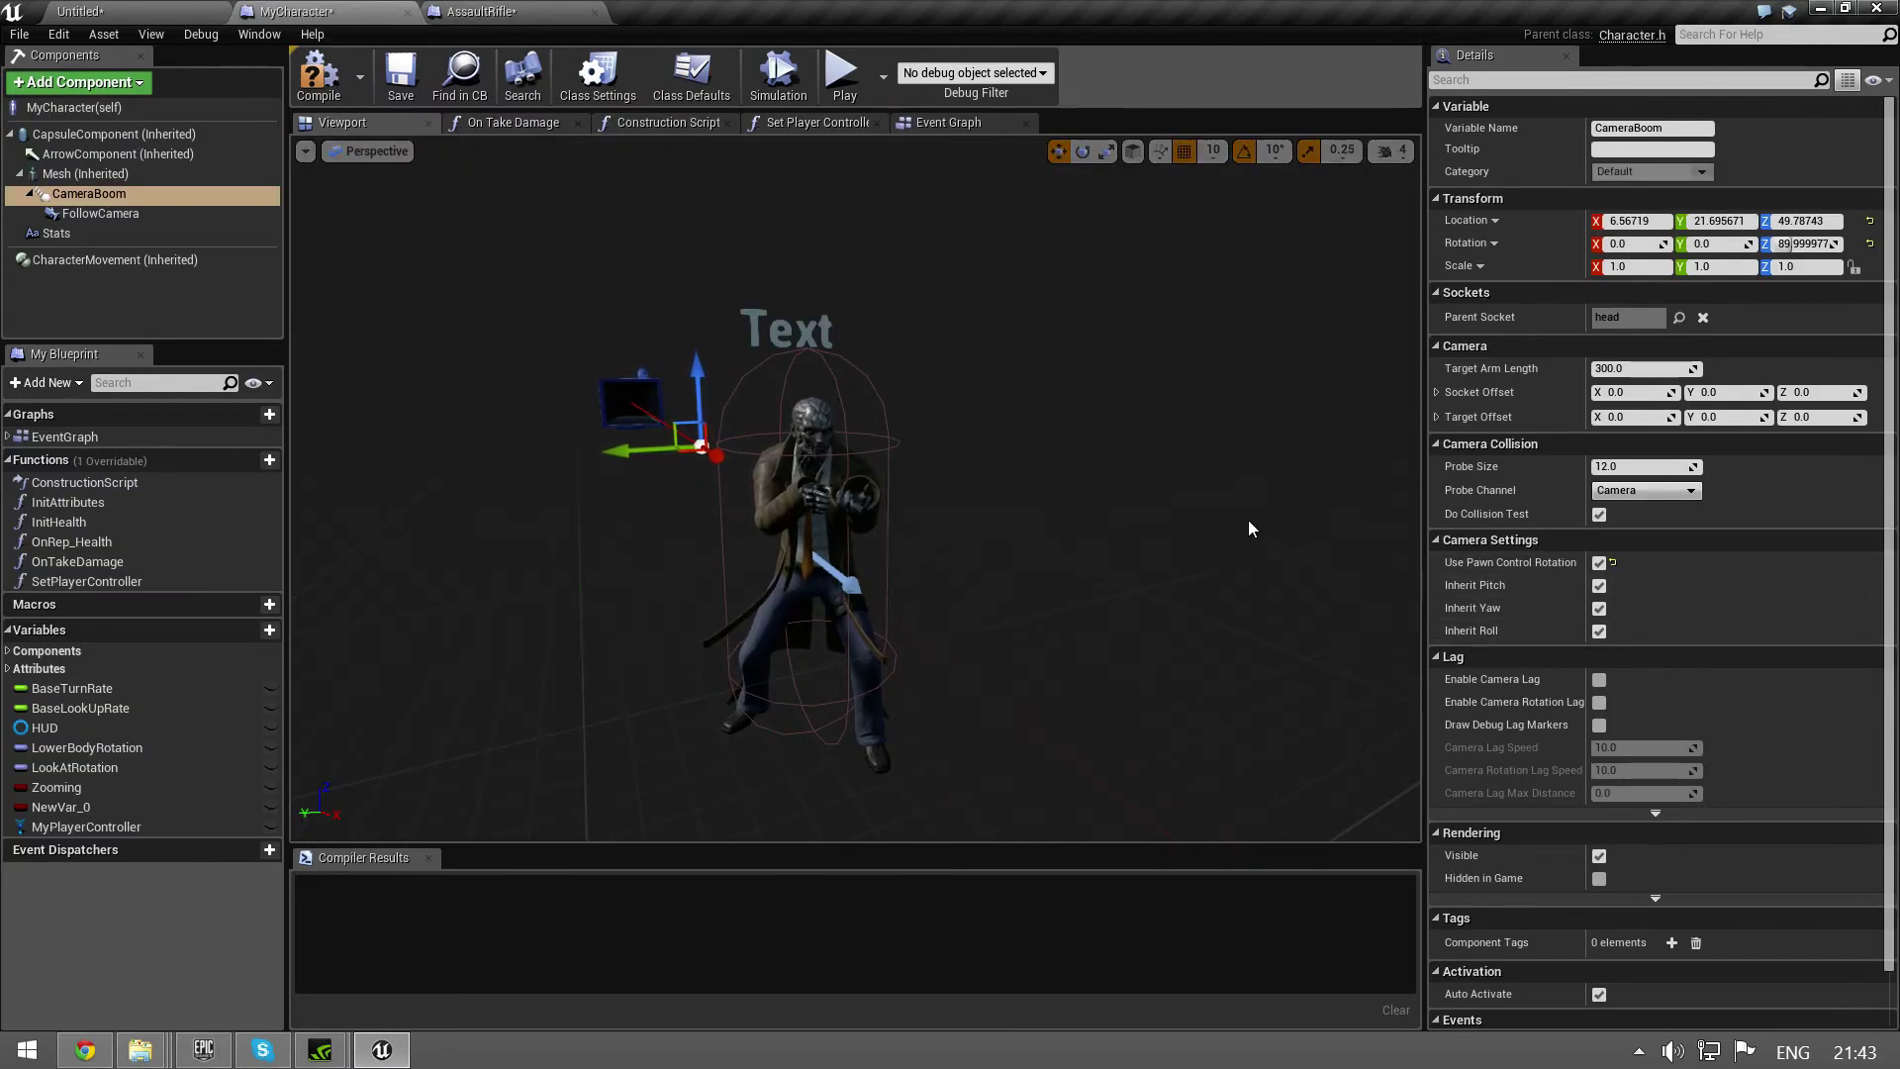
click(479, 11)
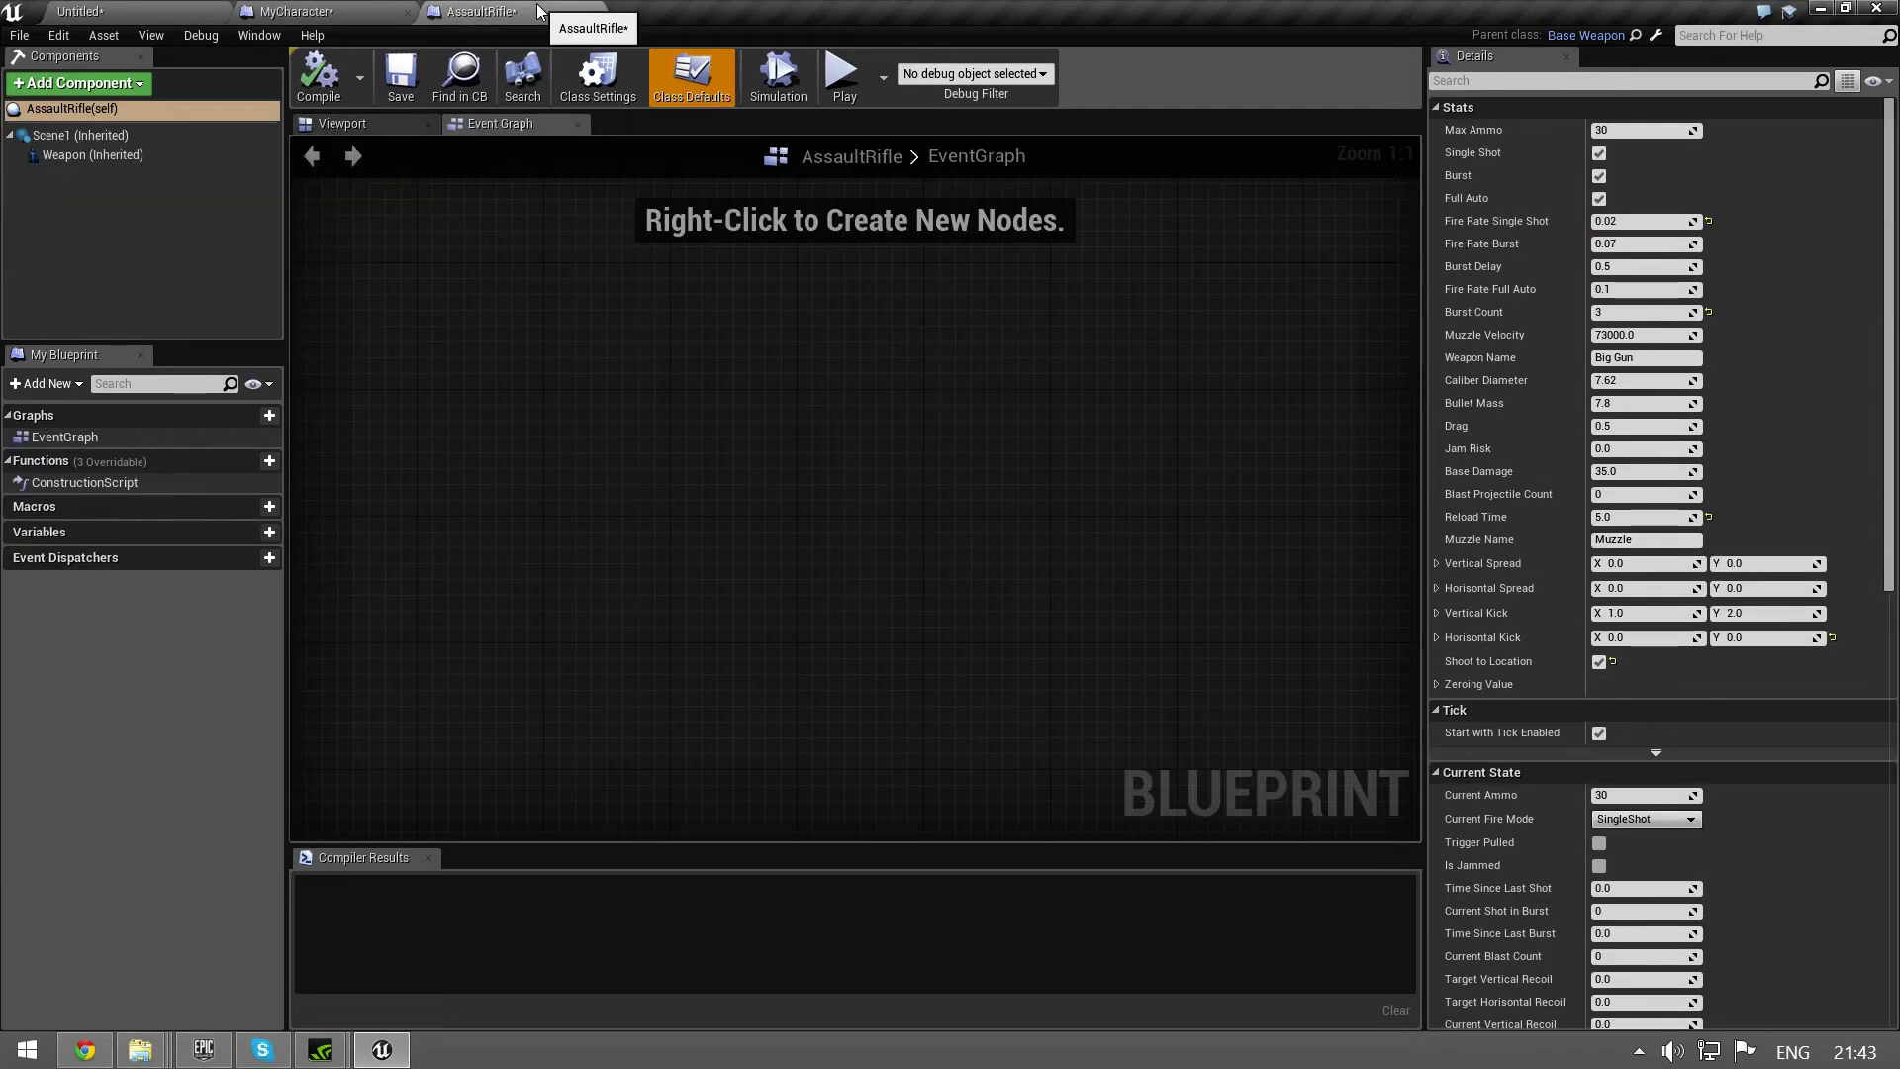
click(297, 12)
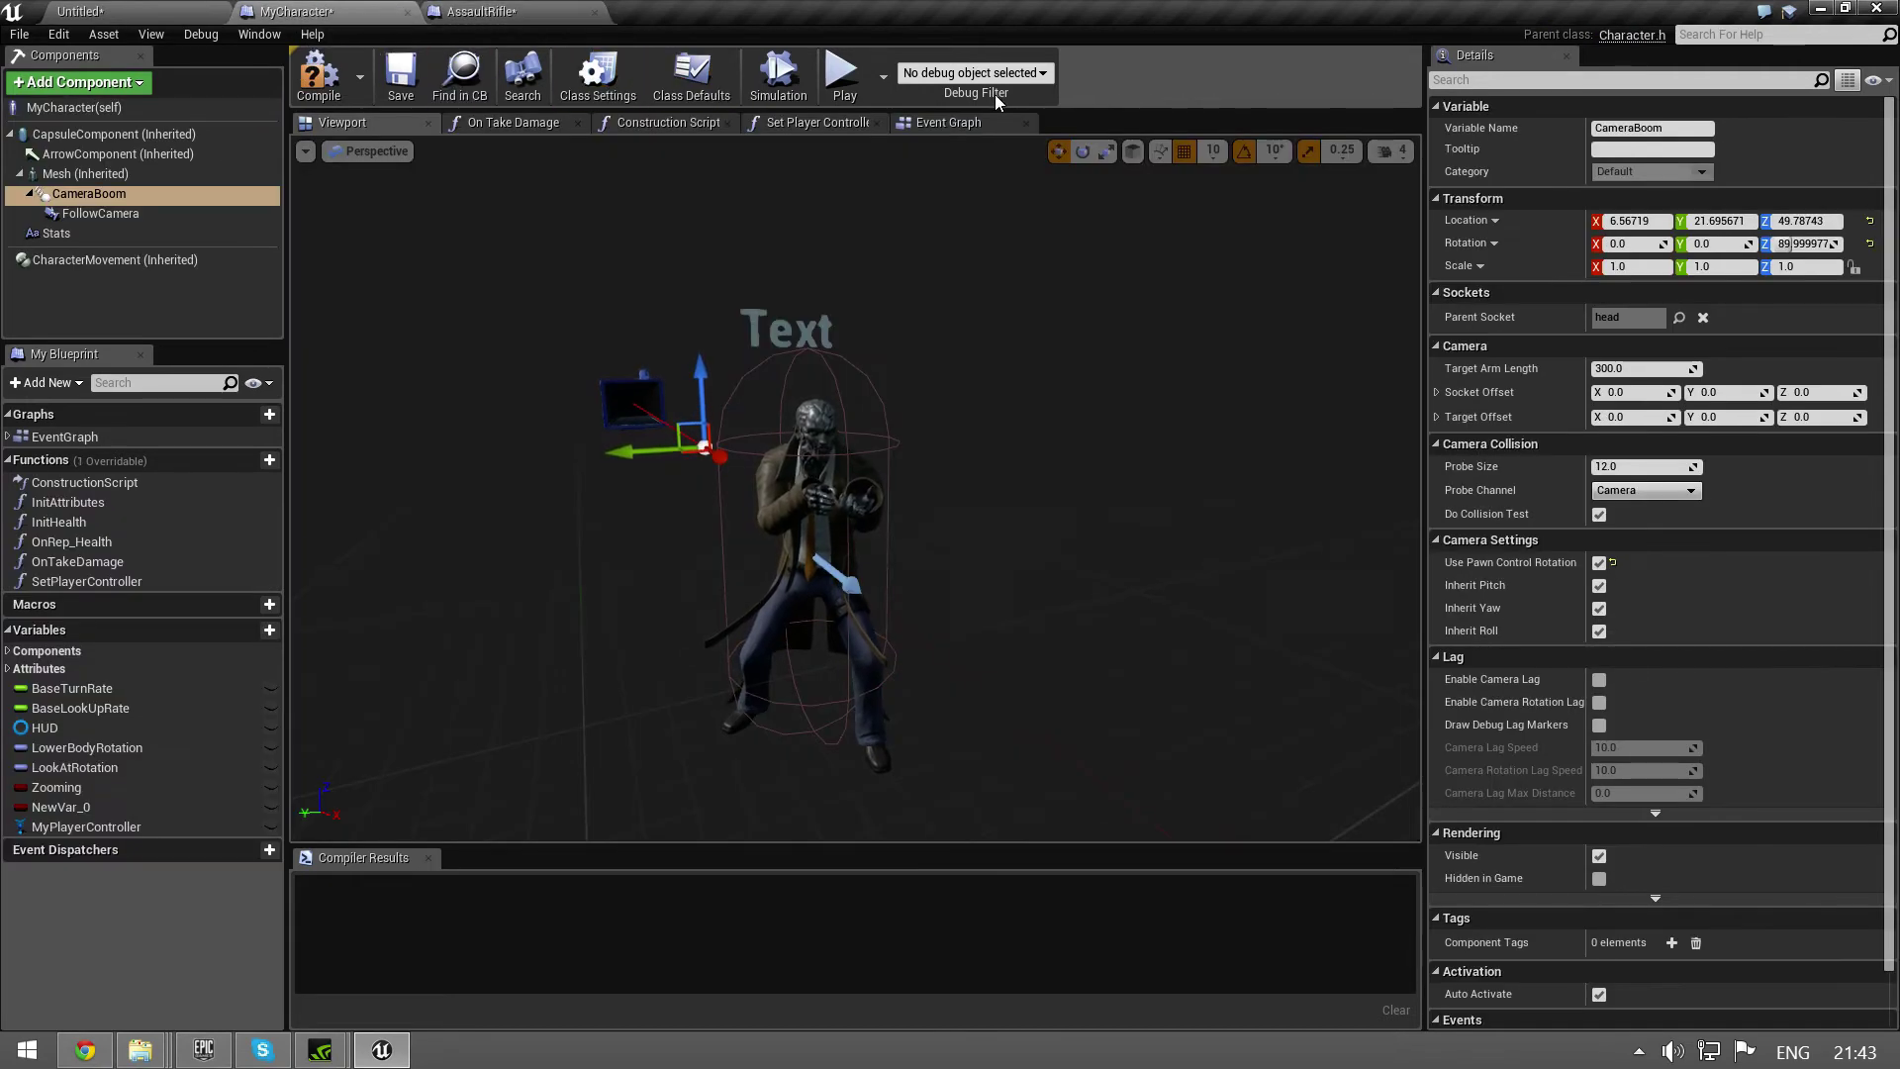
click(816, 122)
click(946, 123)
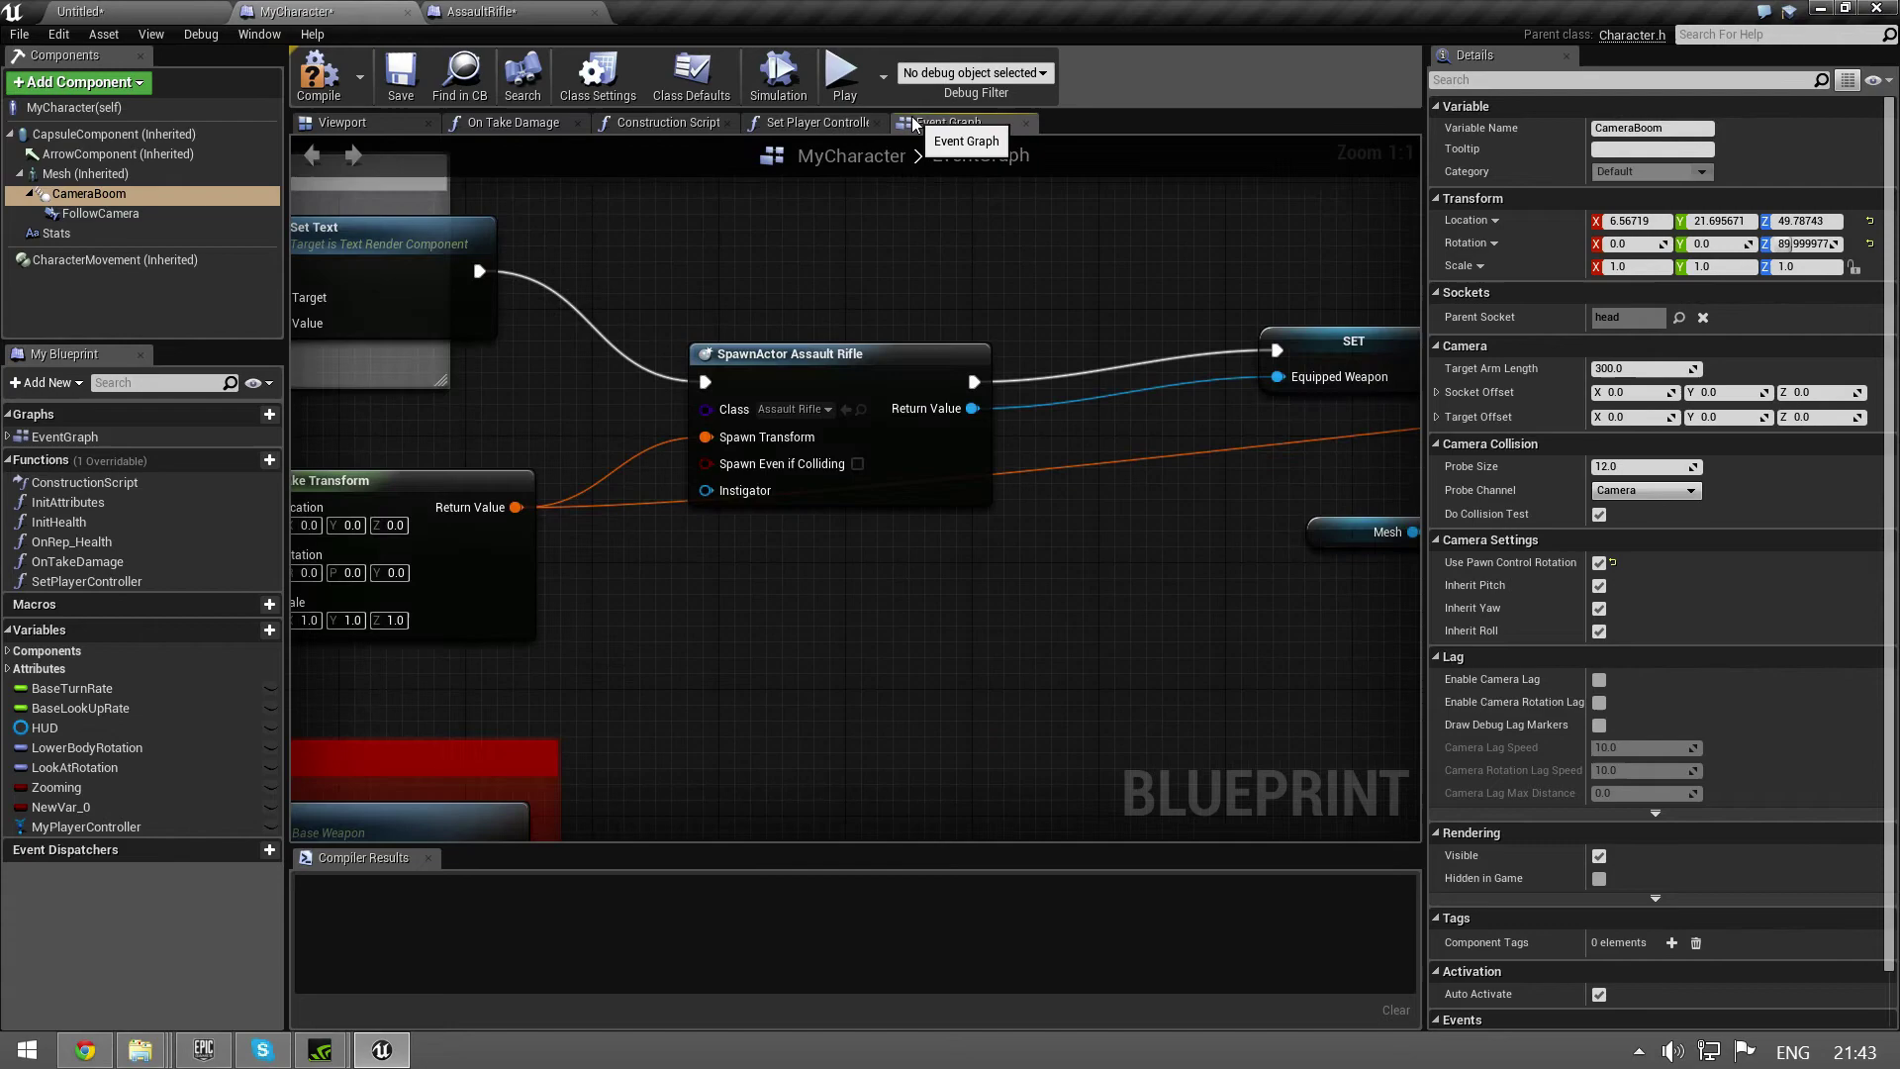
scroll(742, 446, down, 3)
scroll(891, 446, down, 3)
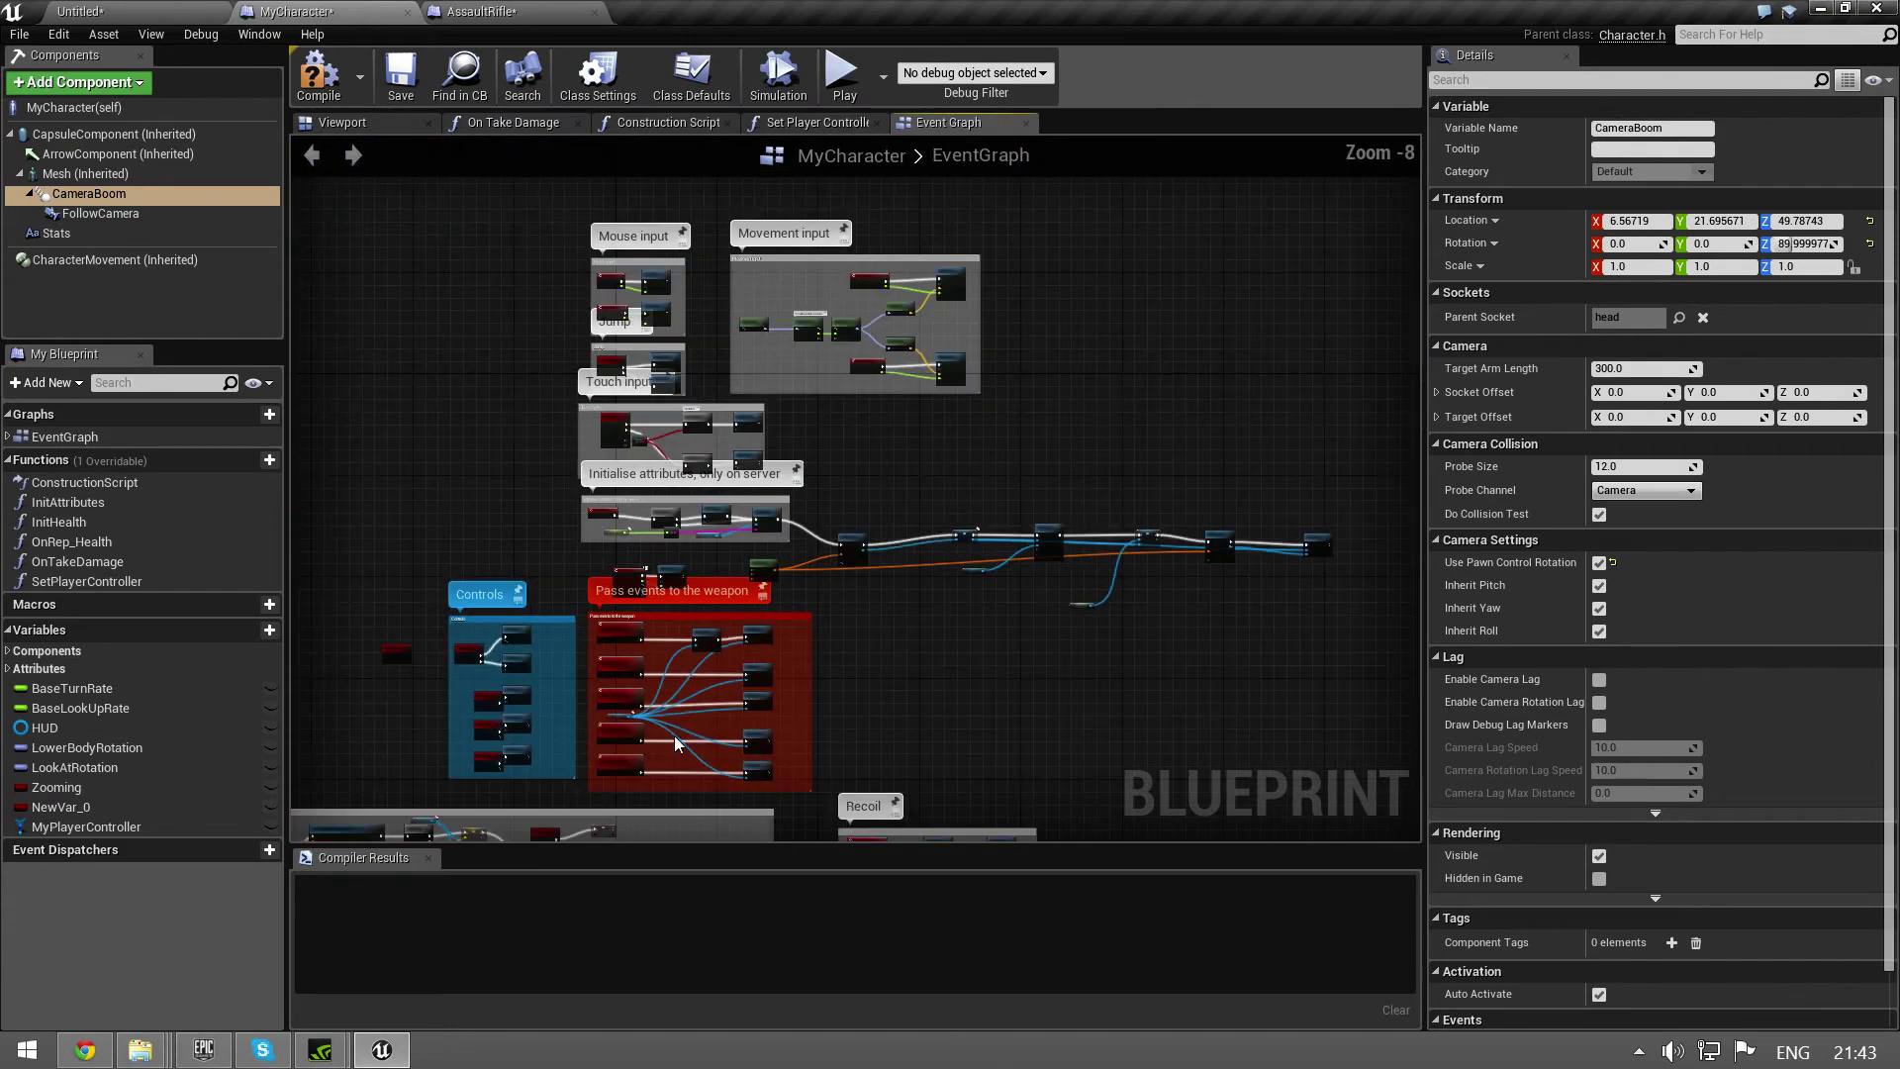
scroll(1040, 460, down, 2)
right_drag(1039, 460, 950, 445)
scroll(950, 447, up, 3)
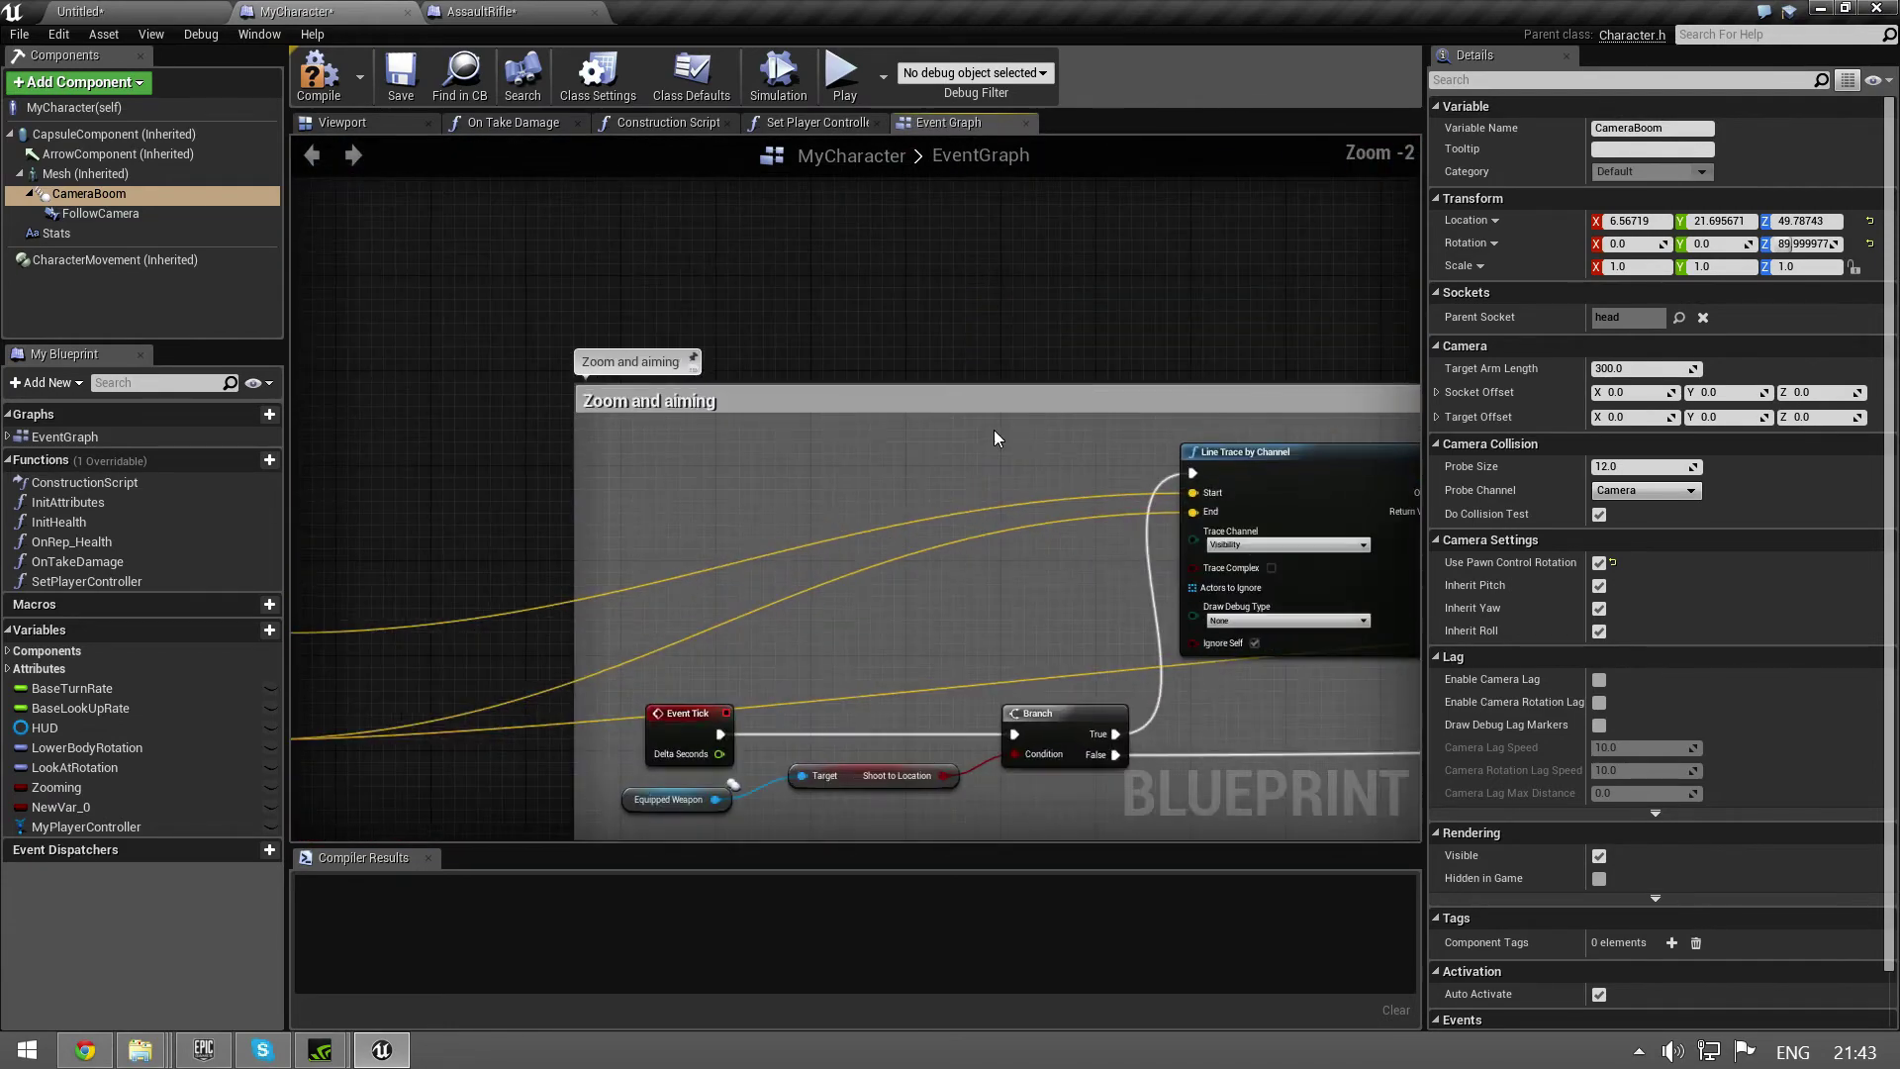
scroll(742, 475, up, 3)
scroll(549, 516, up, 3)
mouse_move(669, 519)
right_down()
mouse_move(654, 743)
mouse_move(874, 596)
mouse_move(799, 631)
right_up()
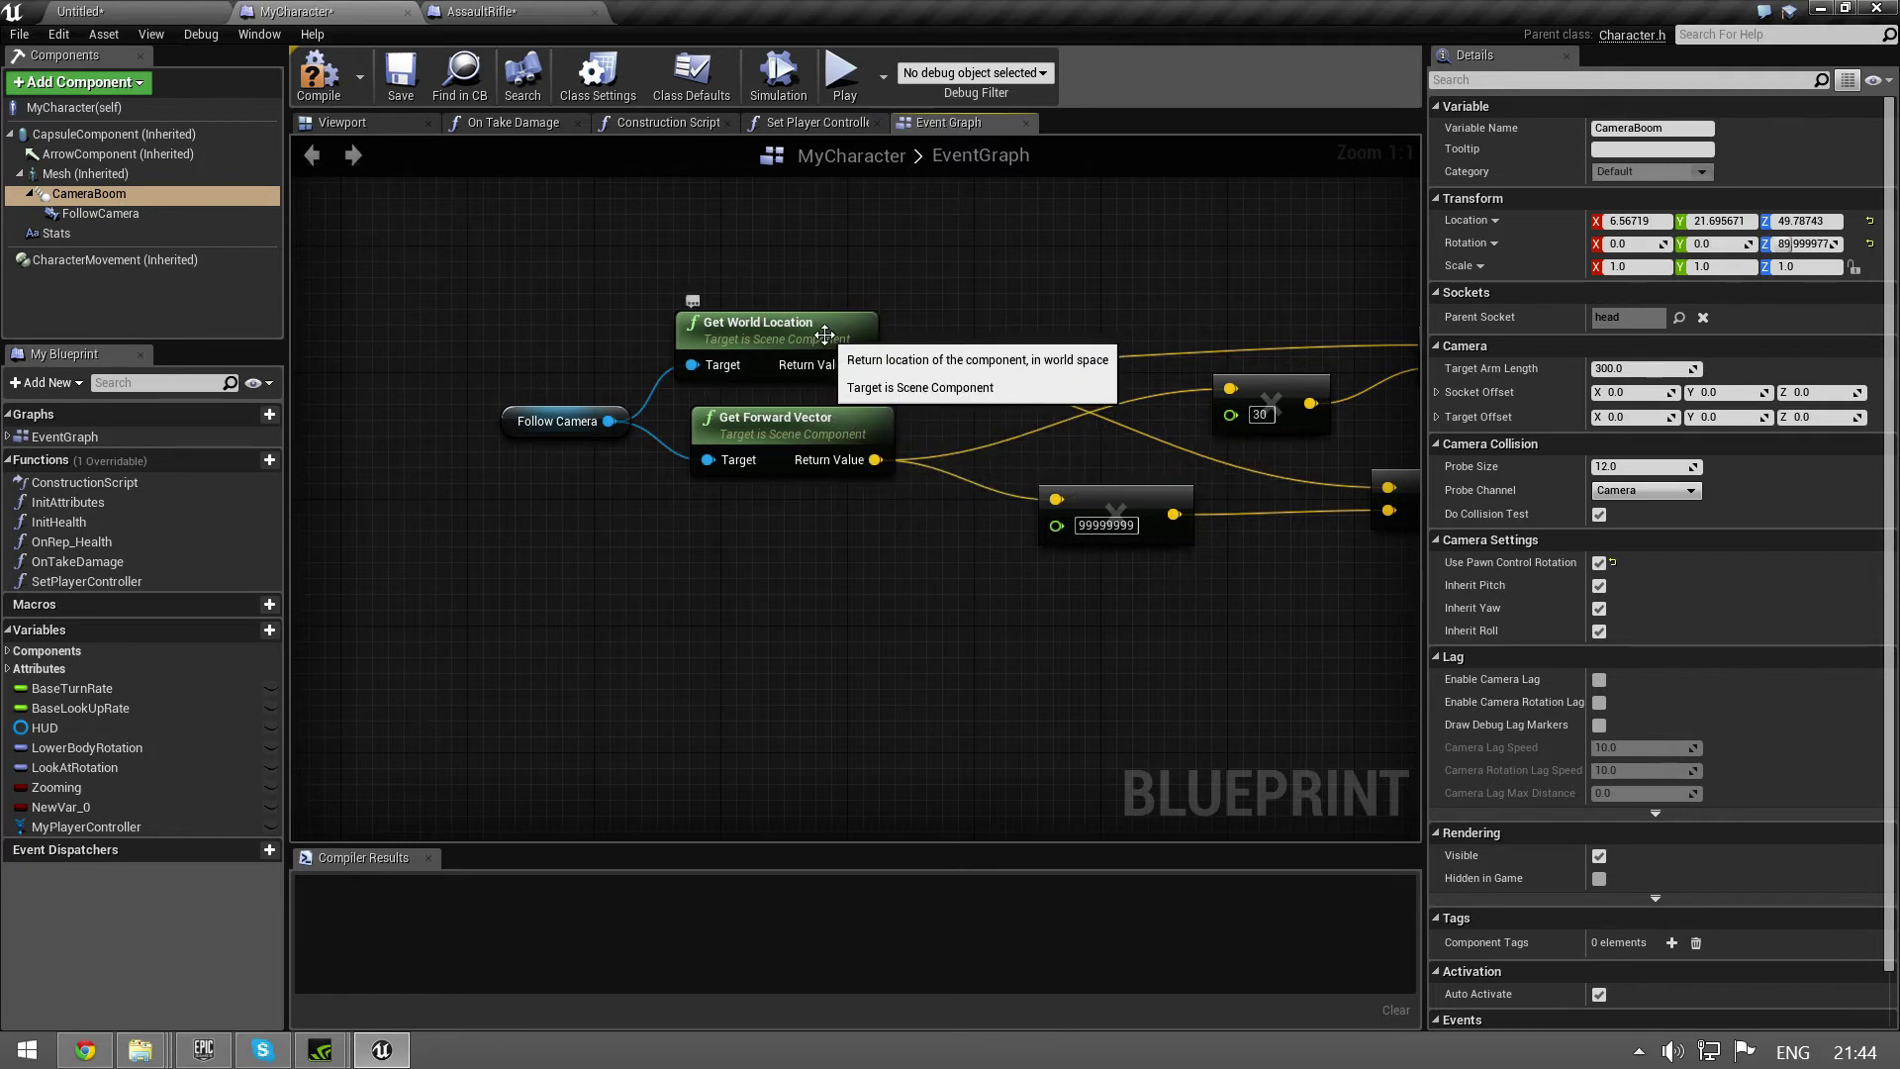
right_drag(1115, 424, 648, 443)
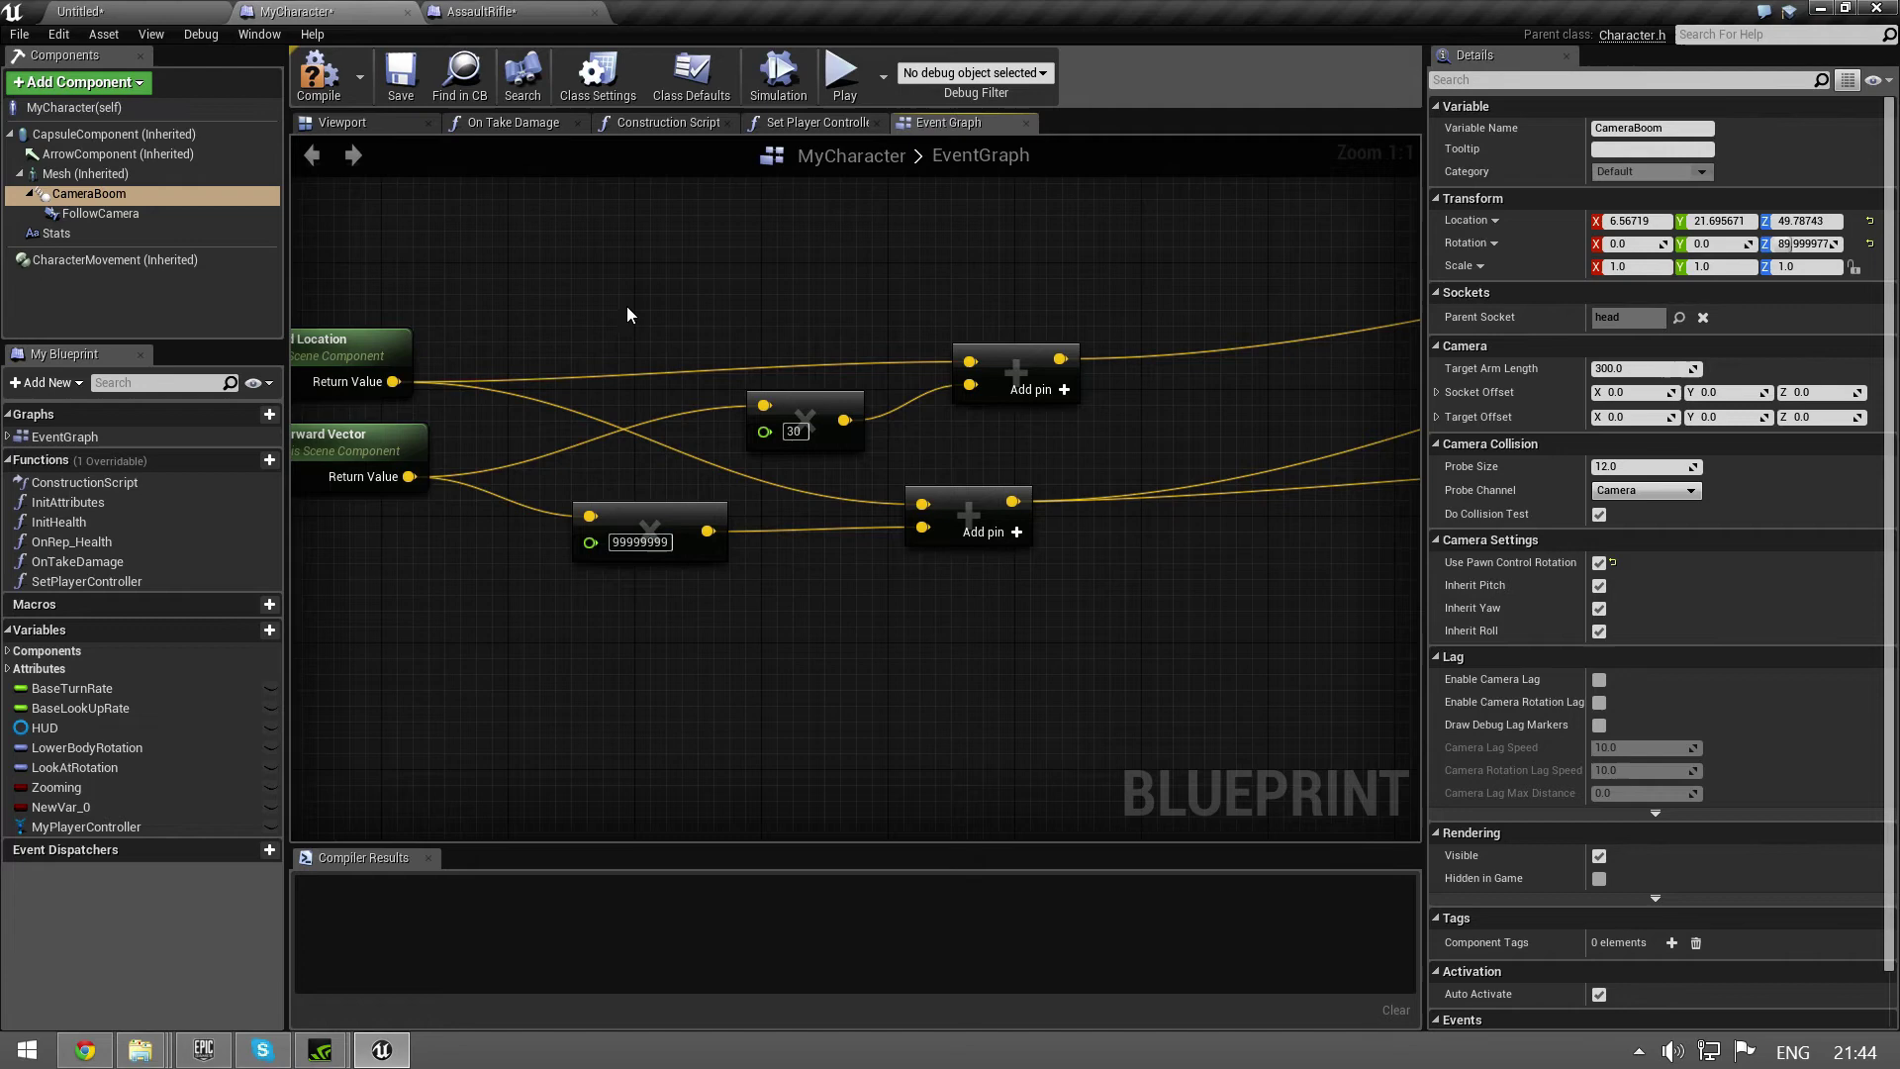
drag(471, 256, 1122, 638)
right_drag(1295, 636, 579, 709)
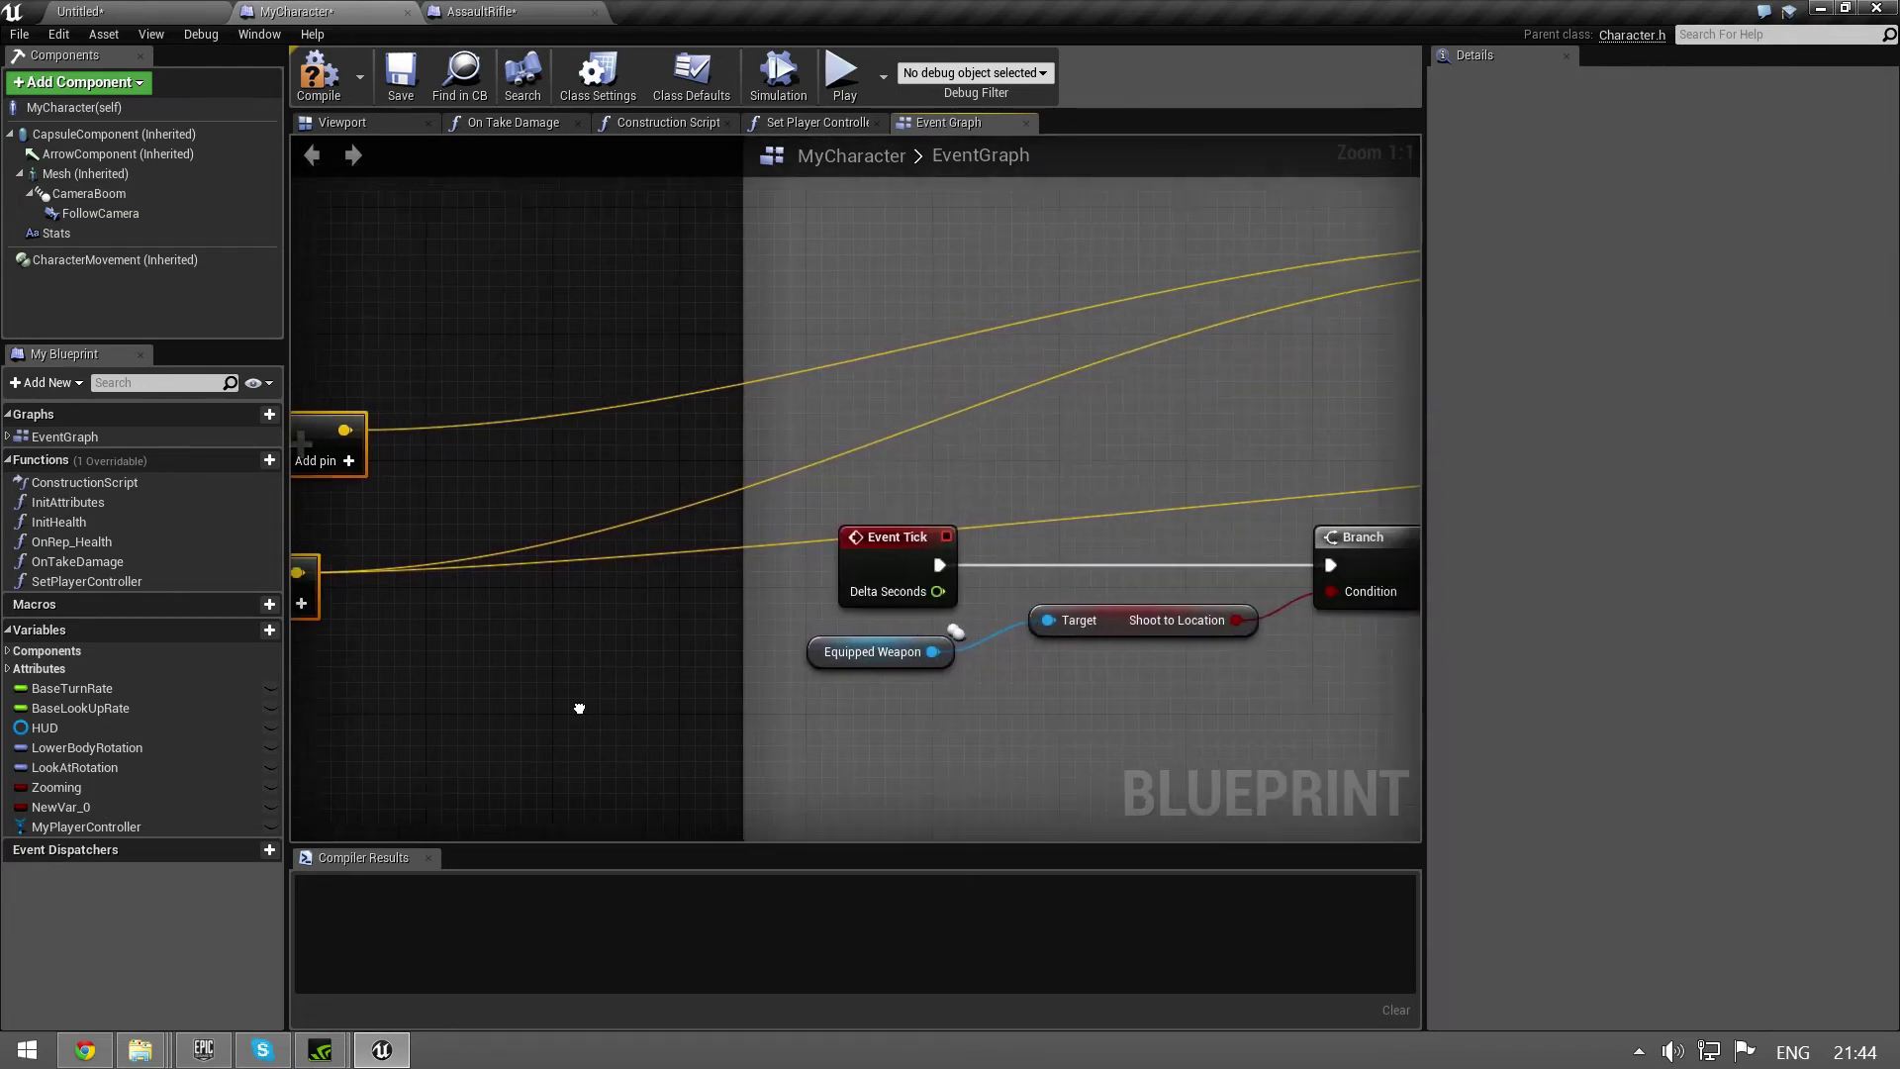
scroll(532, 619, down, 1)
scroll(555, 610, down, 1)
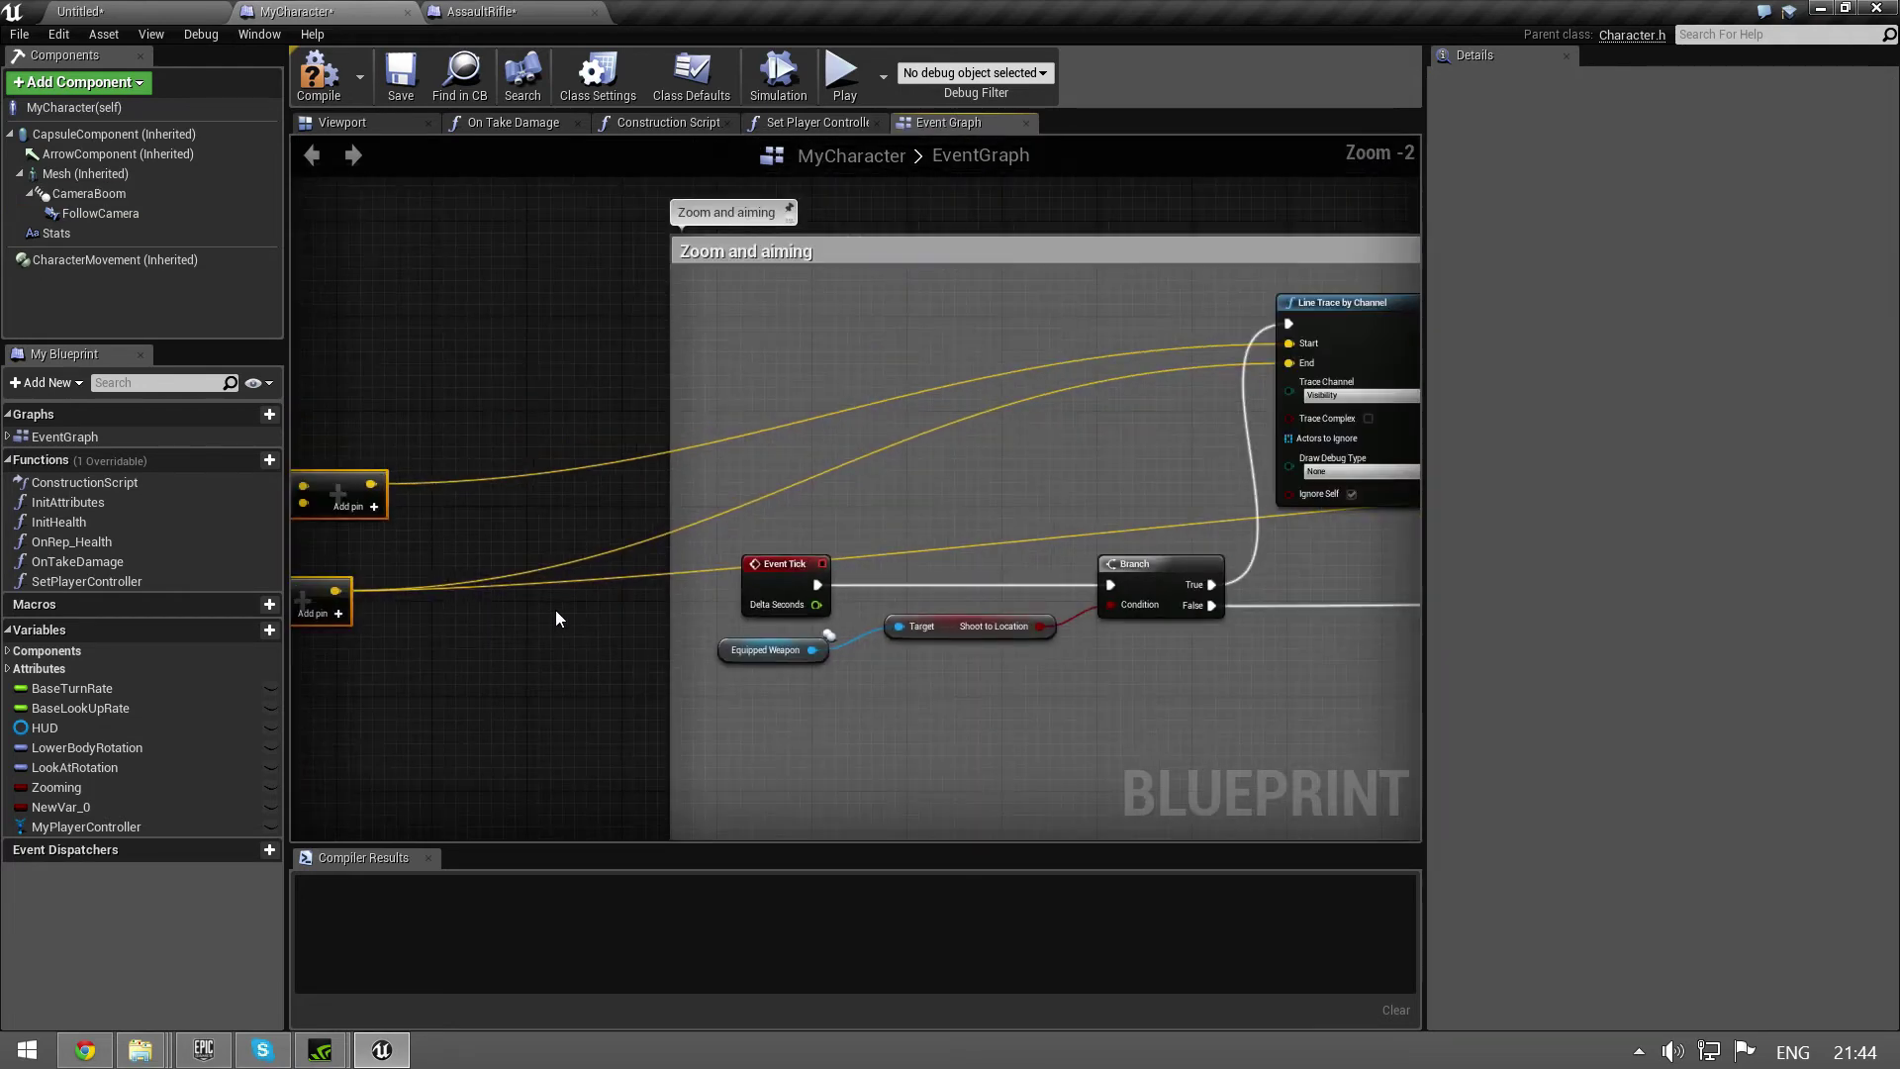
scroll(557, 611, down, 1)
mouse_move(969, 510)
right_down()
mouse_move(925, 472)
mouse_move(987, 386)
right_up()
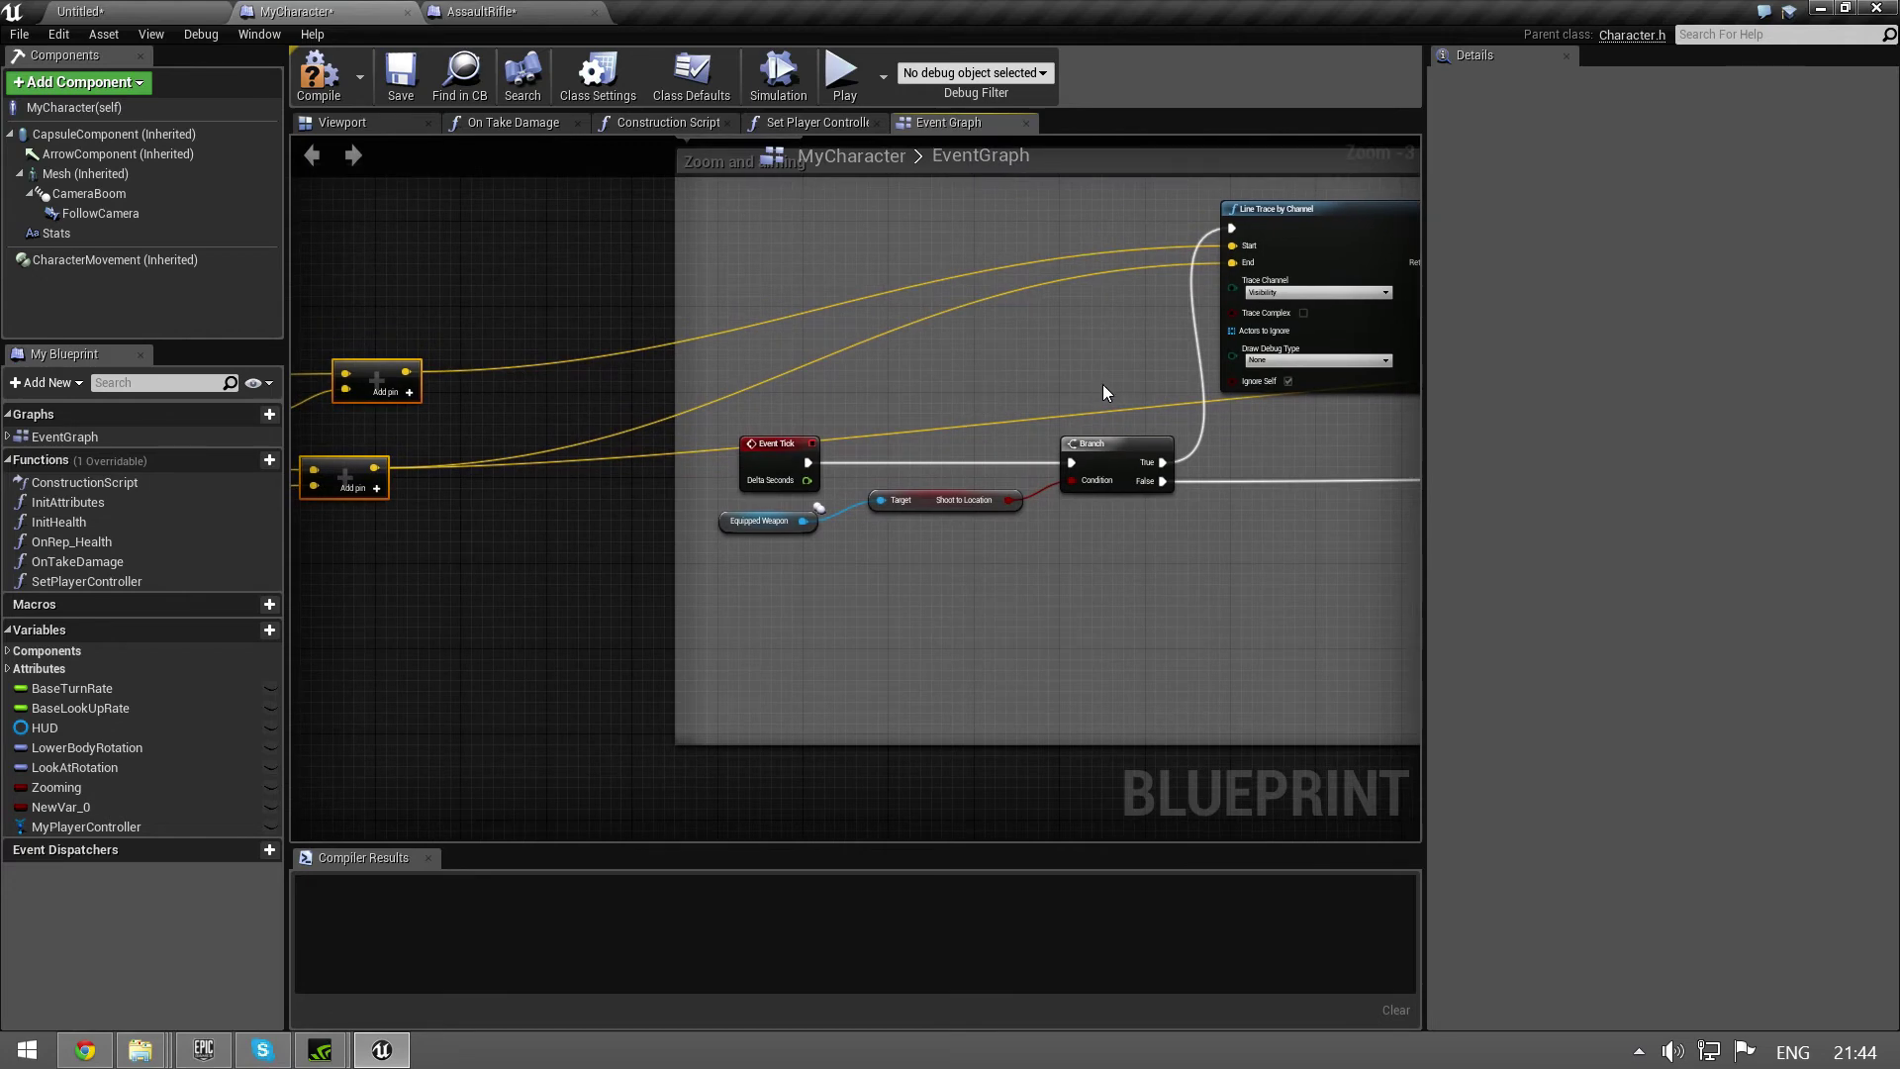
right_drag(450, 471, 1284, 526)
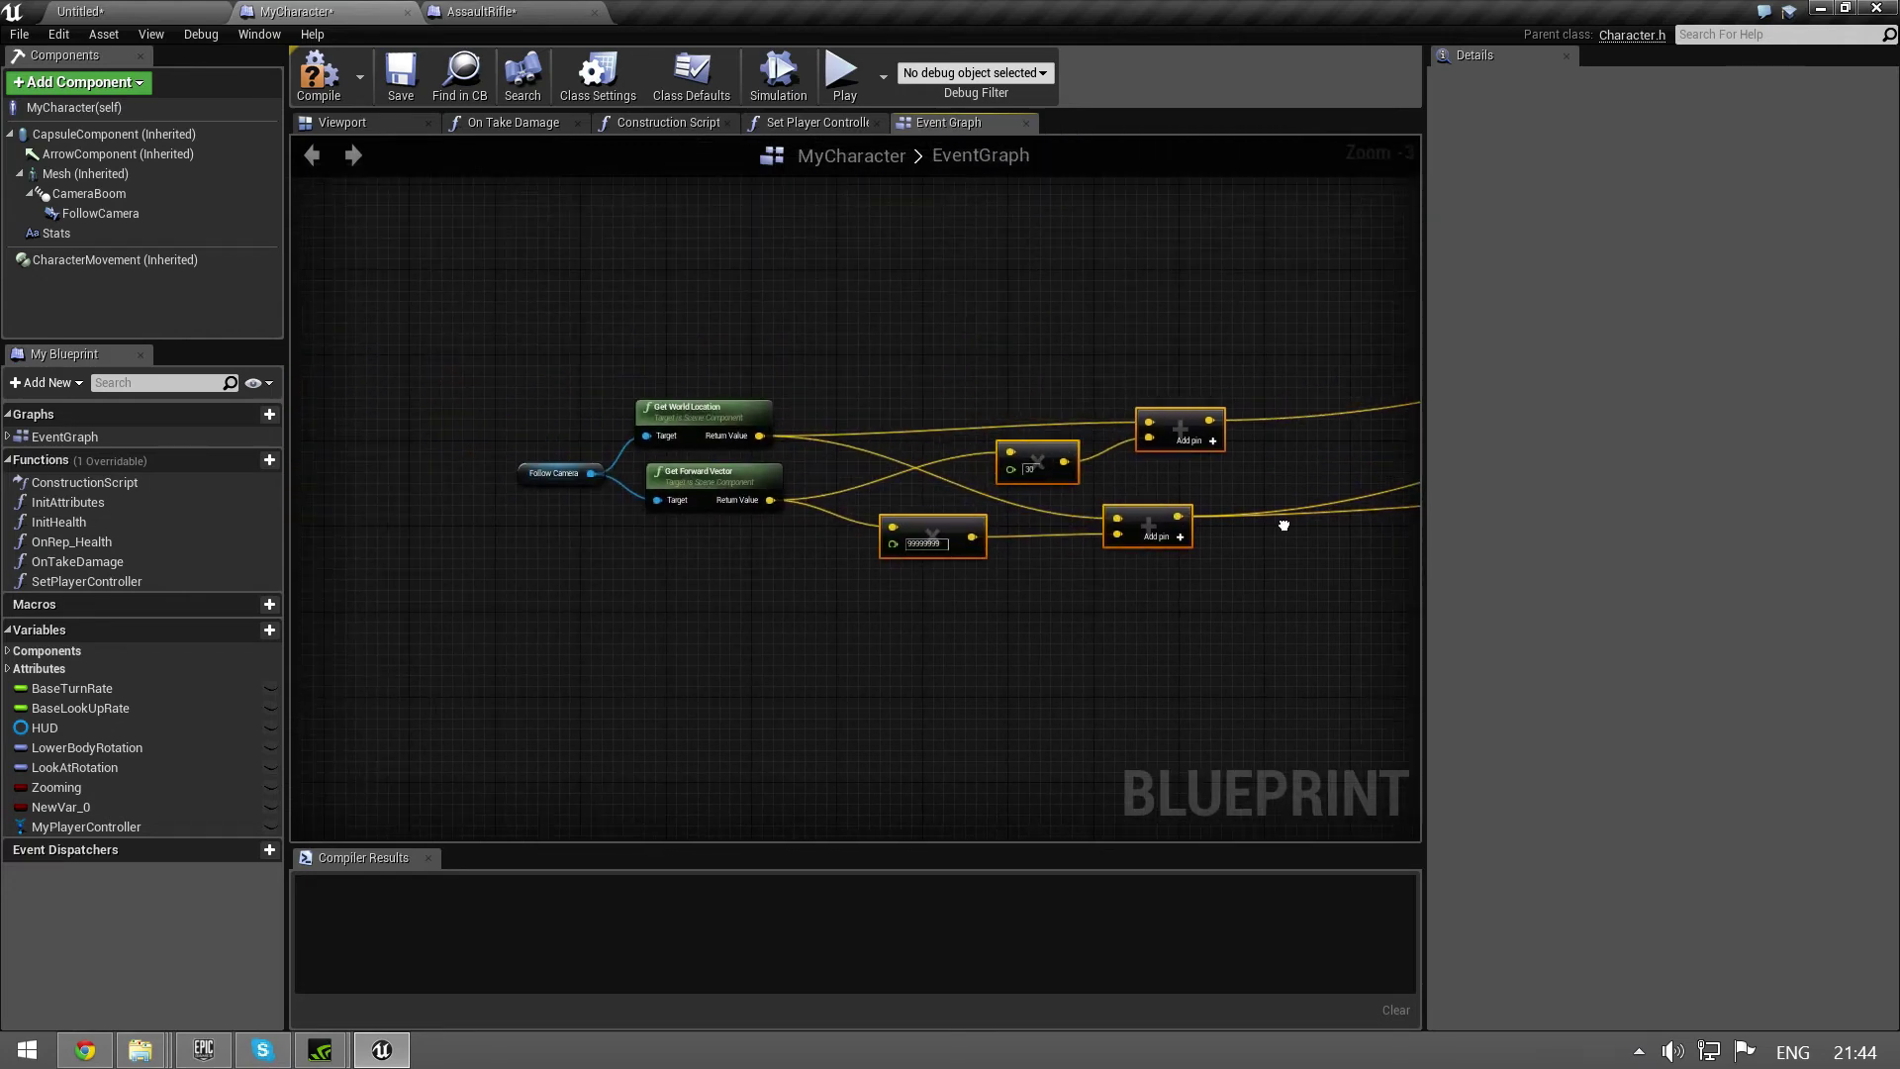
mouse_move(1367, 347)
right_down()
mouse_move(984, 382)
mouse_move(988, 416)
right_up()
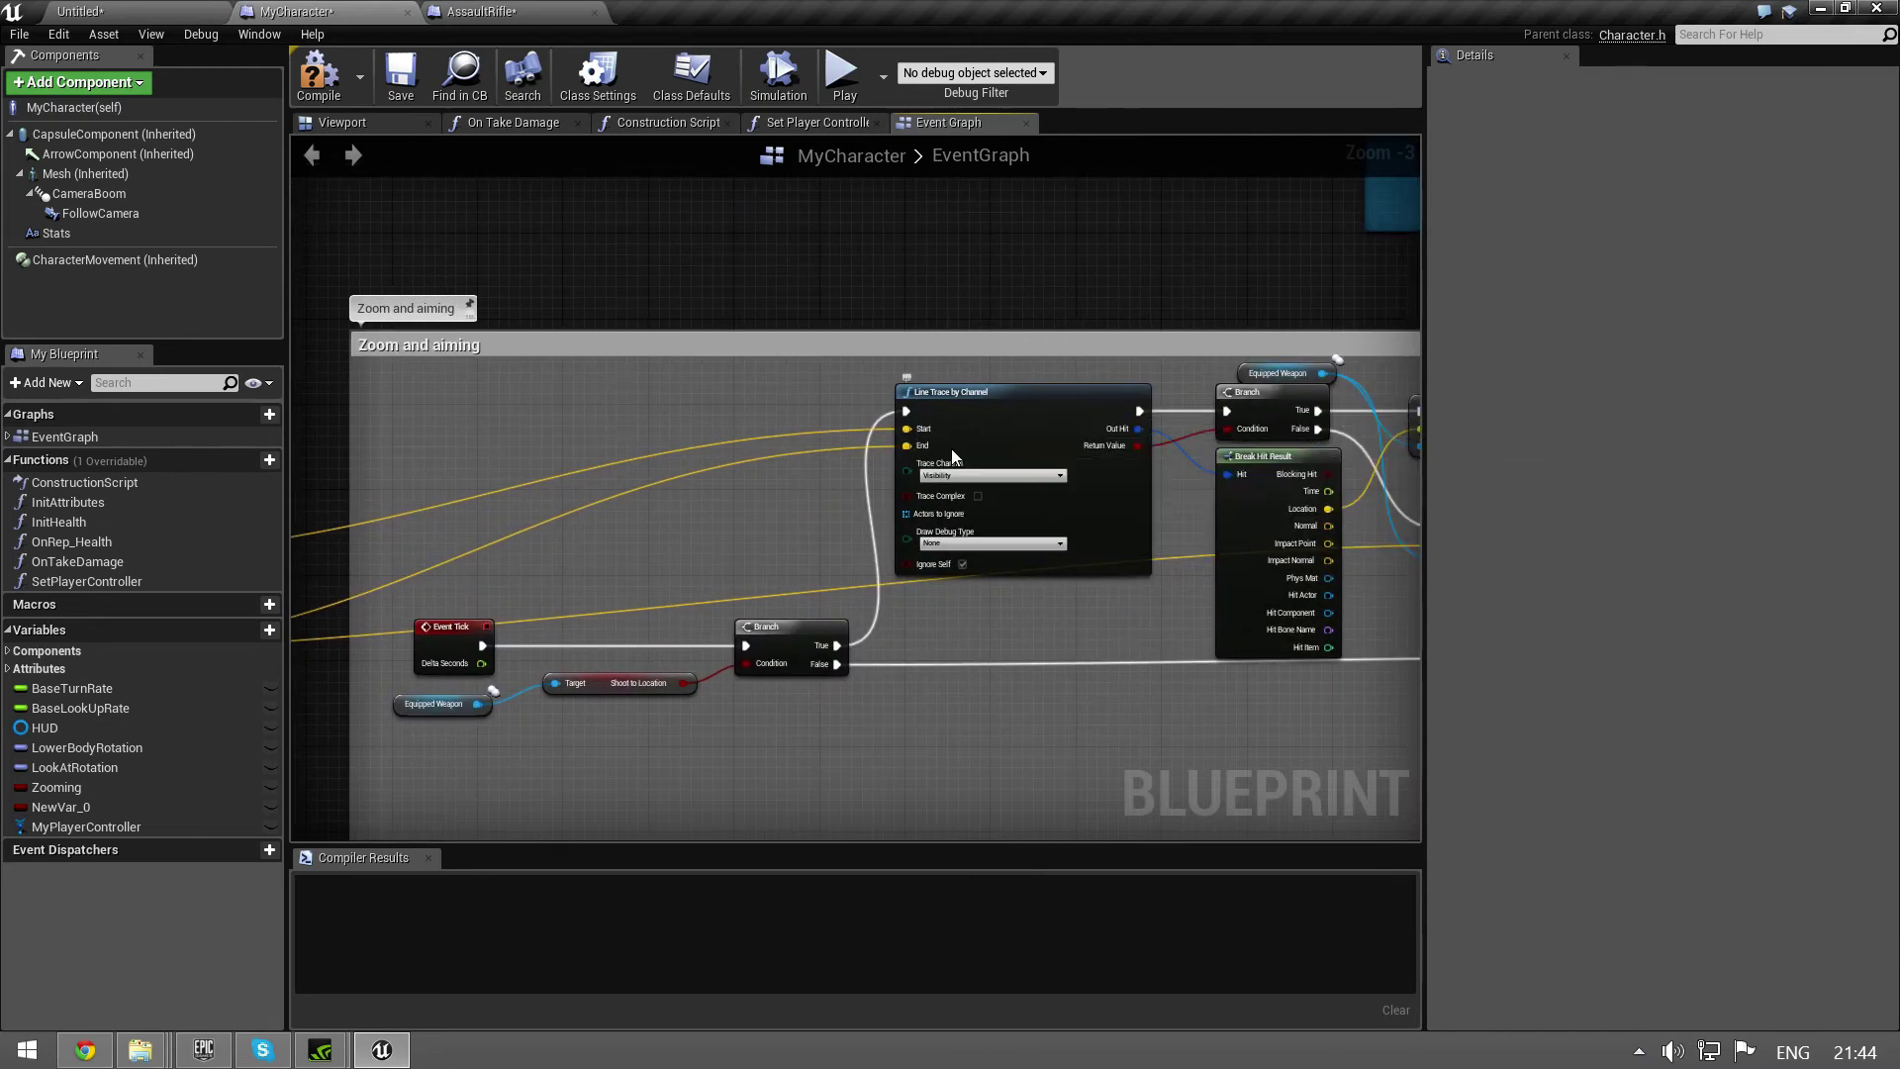
right_drag(1324, 506, 1010, 445)
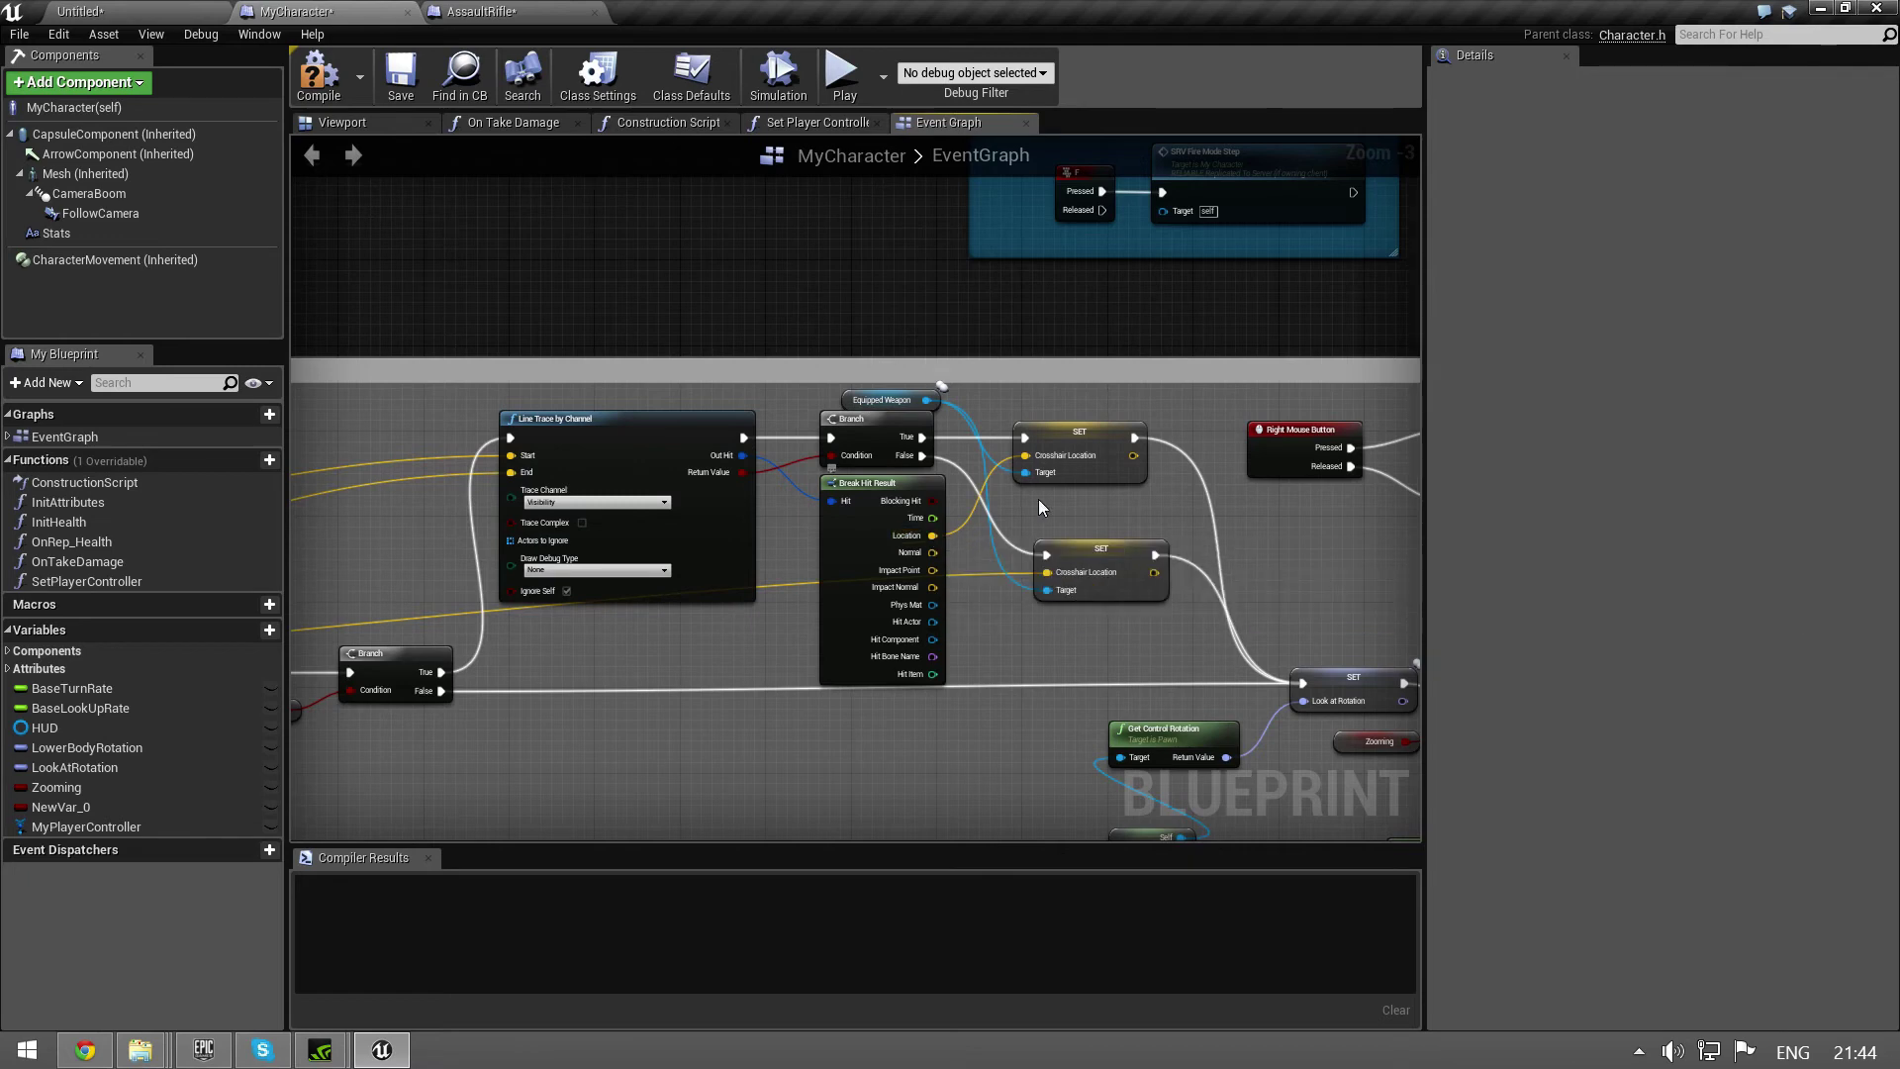
click(886, 403)
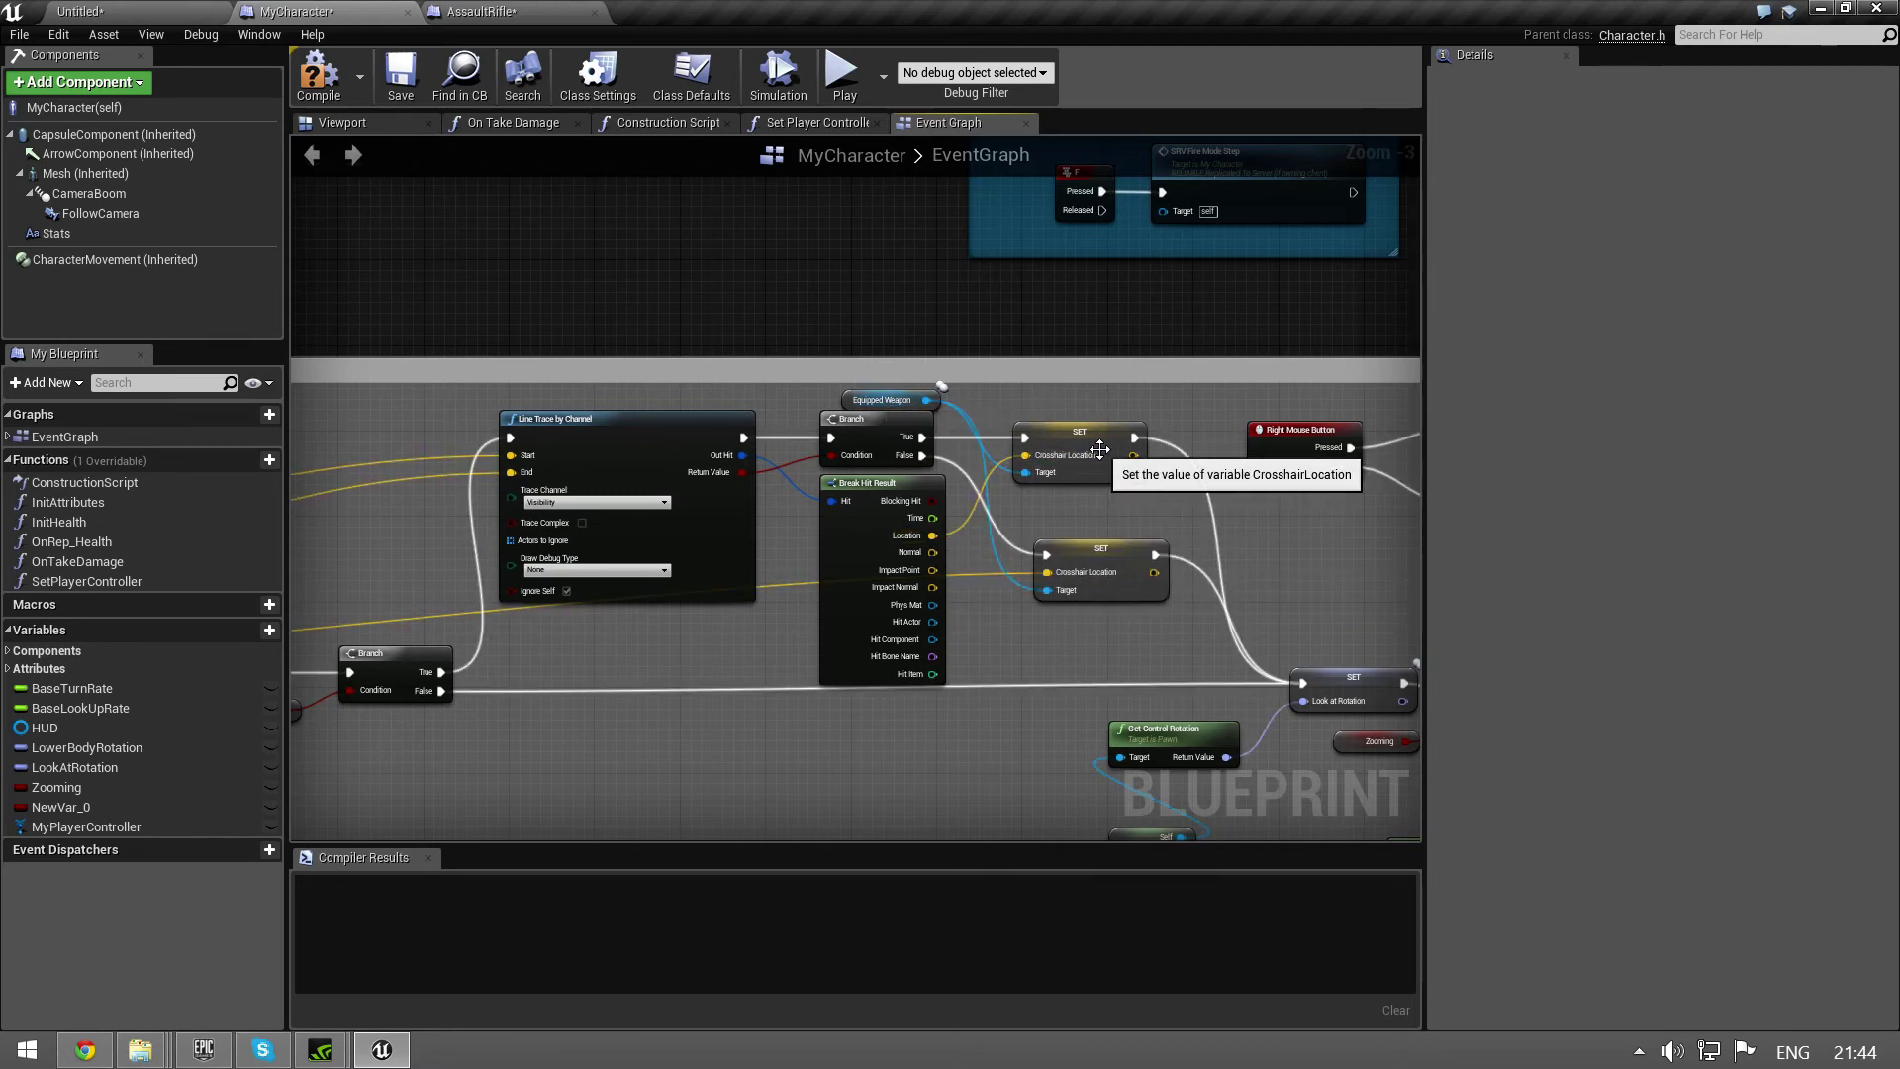
right_drag(1246, 548, 1128, 445)
right_drag(742, 520, 577, 568)
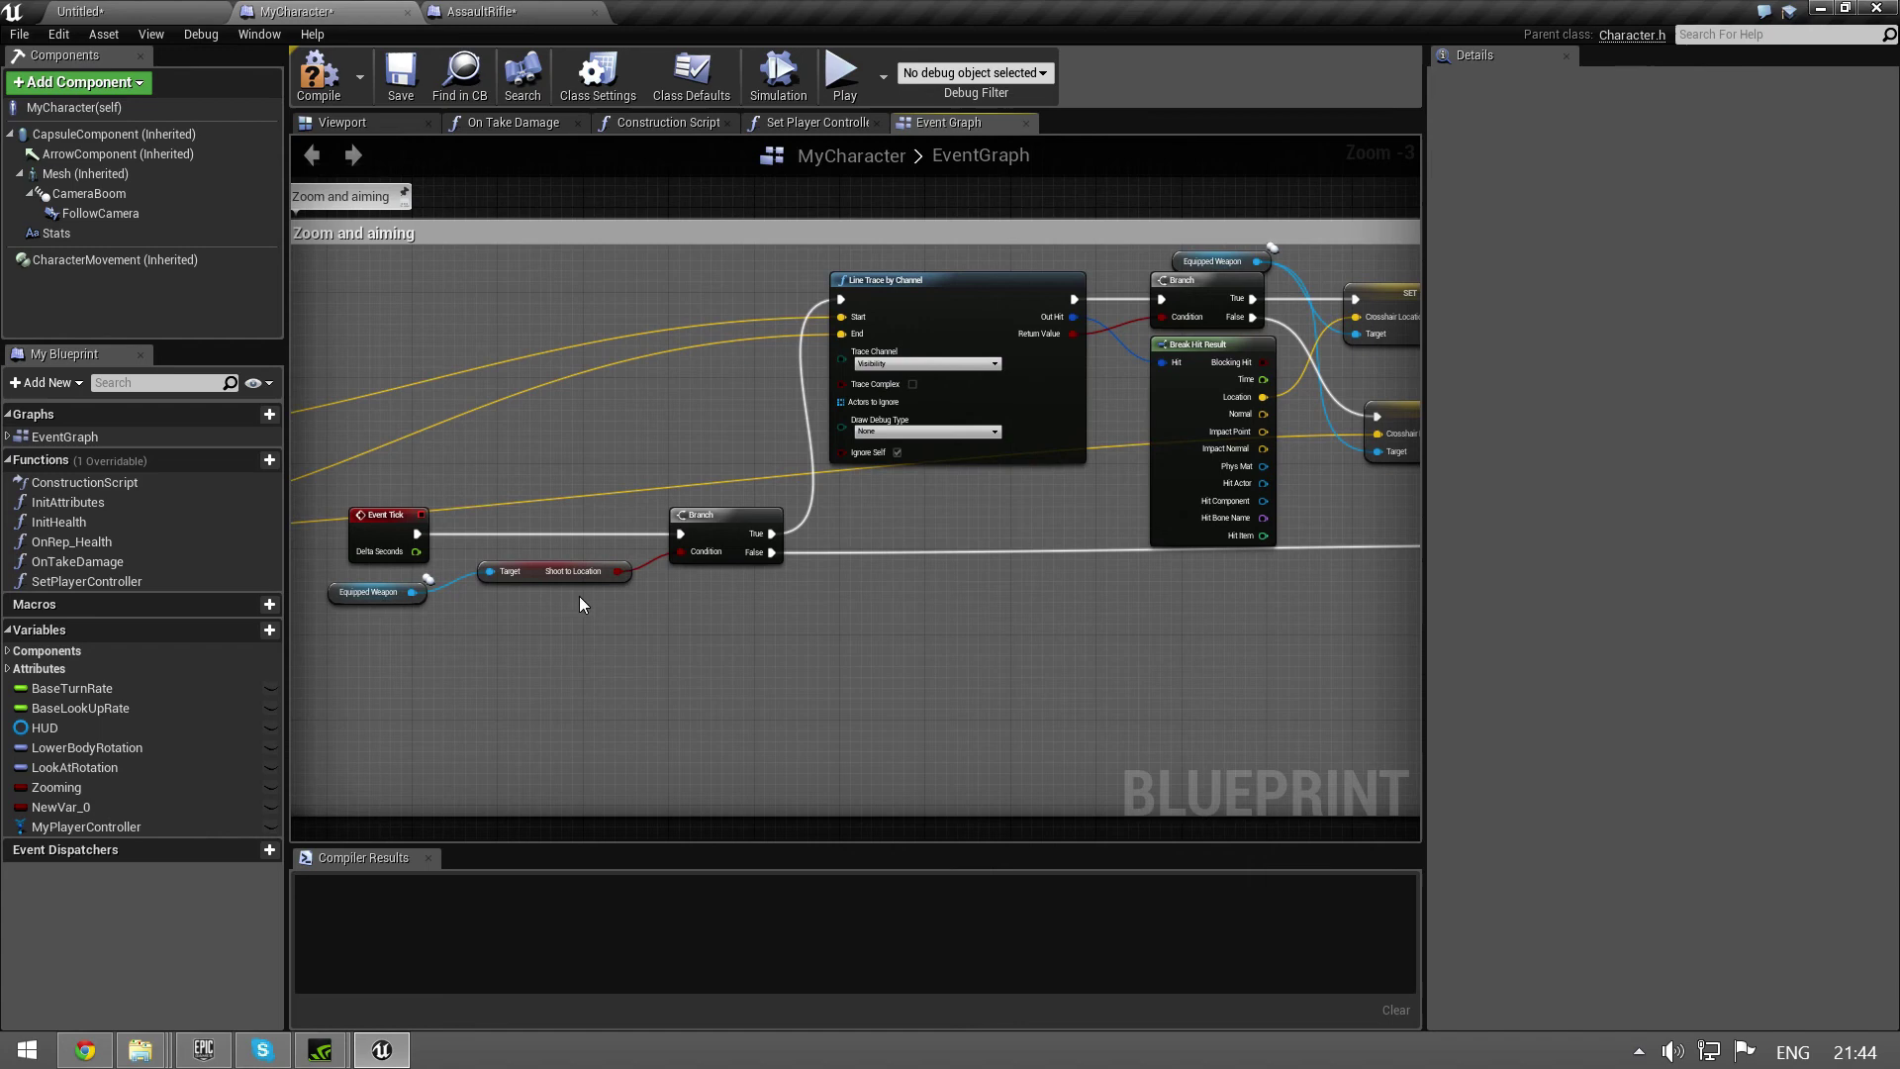
click(639, 654)
right_drag(1337, 368, 1064, 389)
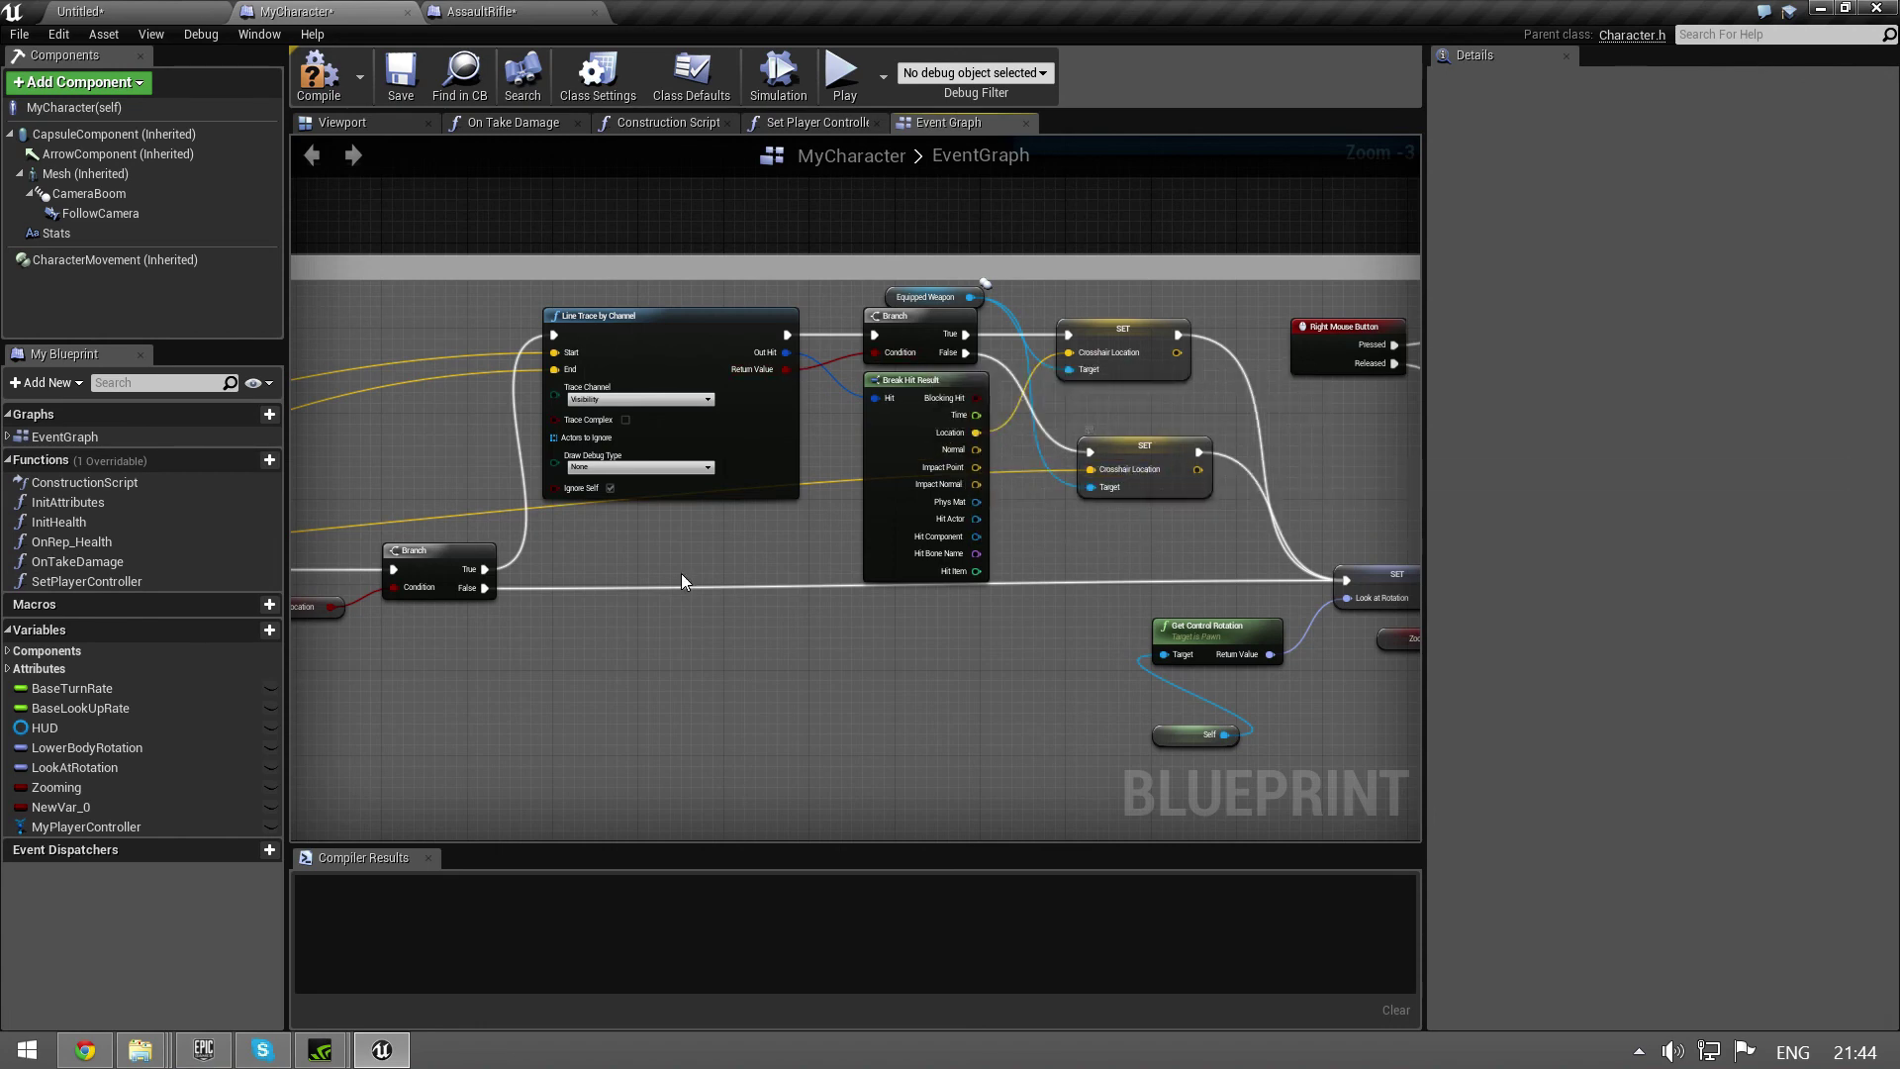
right_drag(380, 724, 1039, 446)
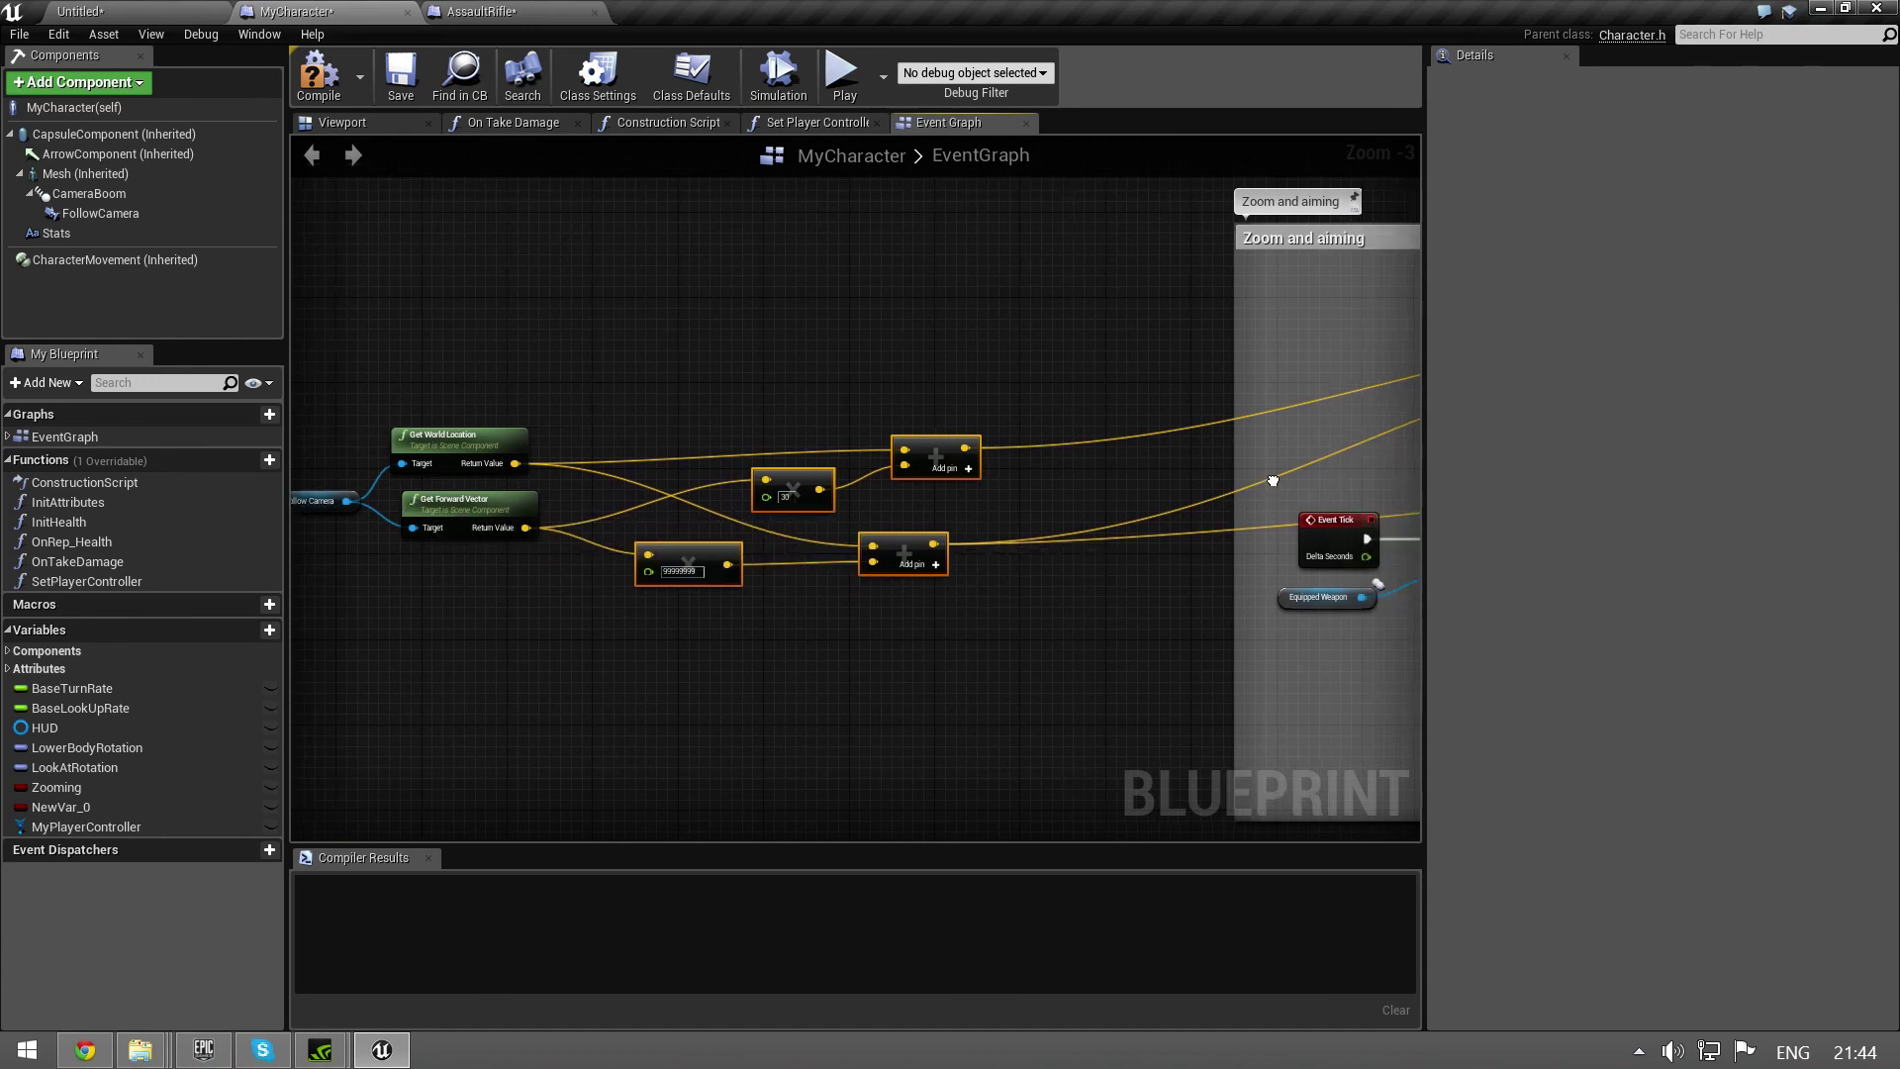
right_drag(1263, 519, 594, 669)
right_drag(762, 531, 655, 519)
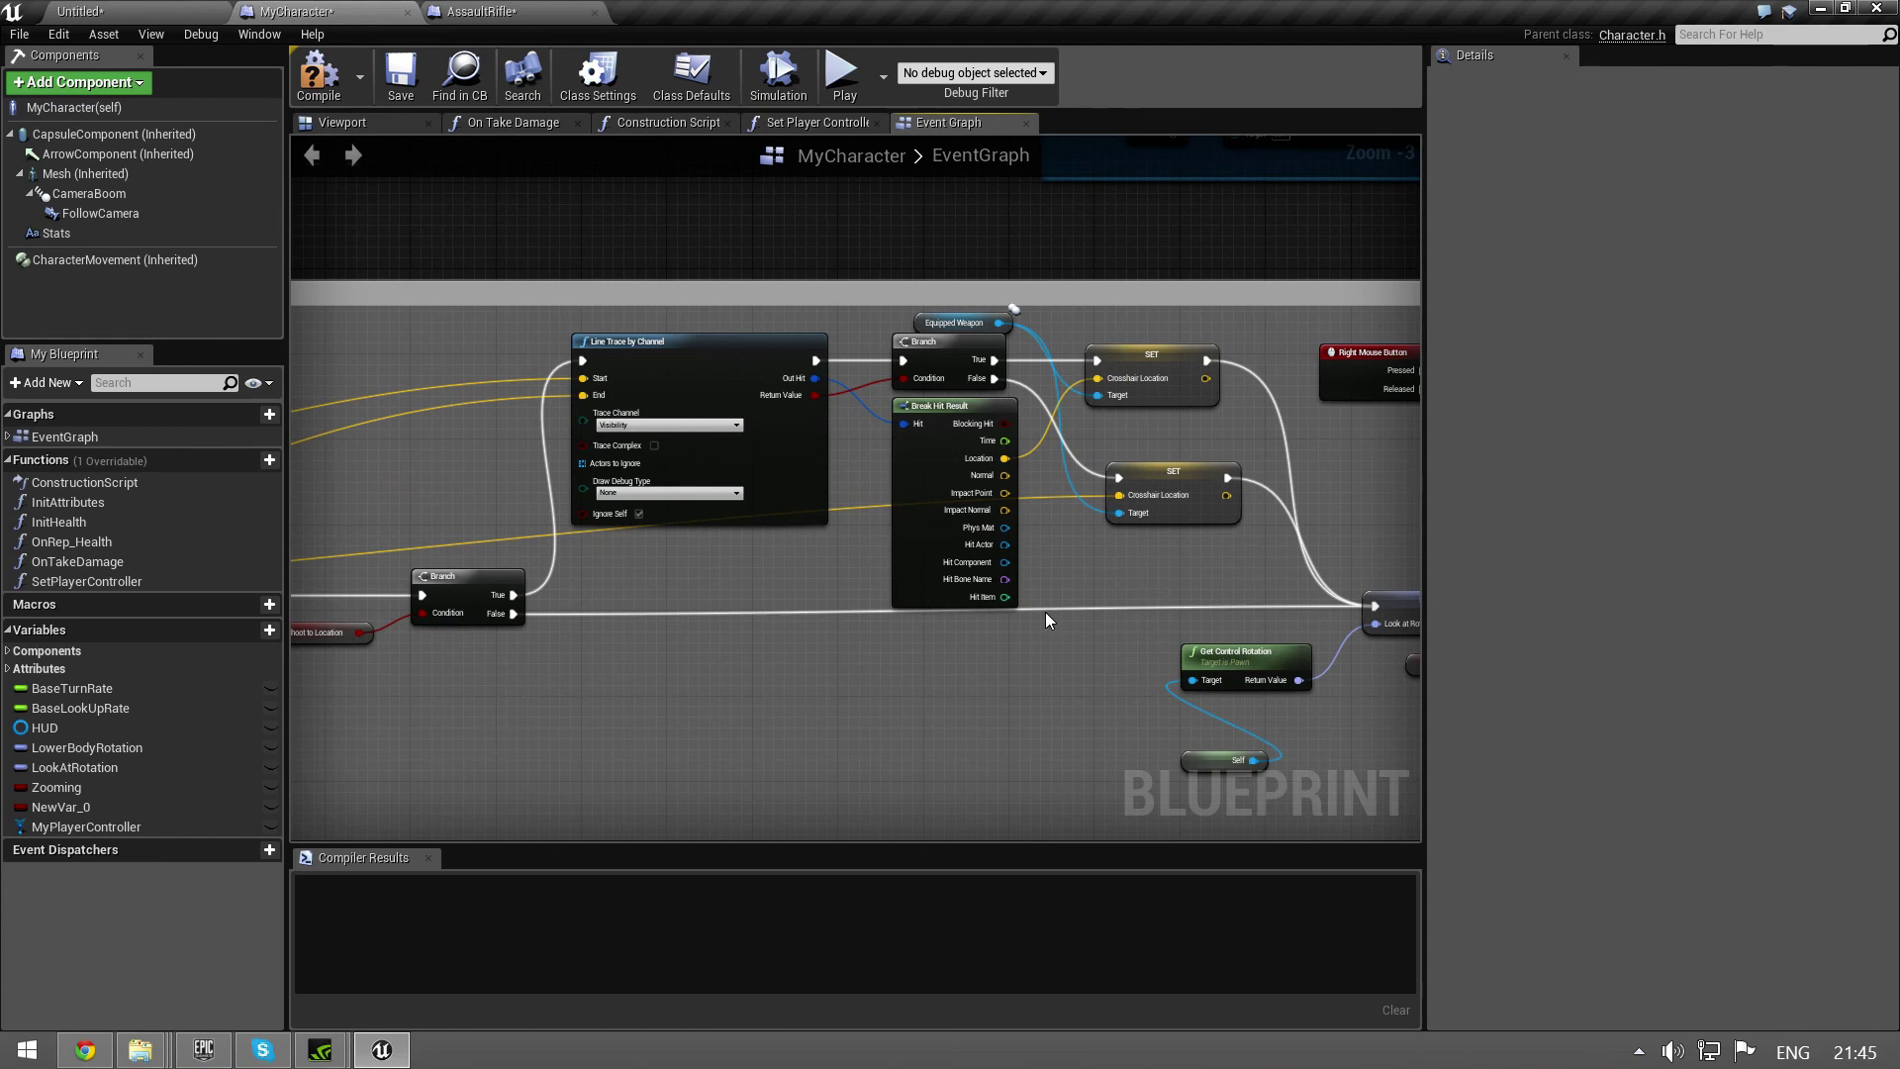
Play the level, fire three rifle shots, and look around to see the hits on the cube
click(858, 77)
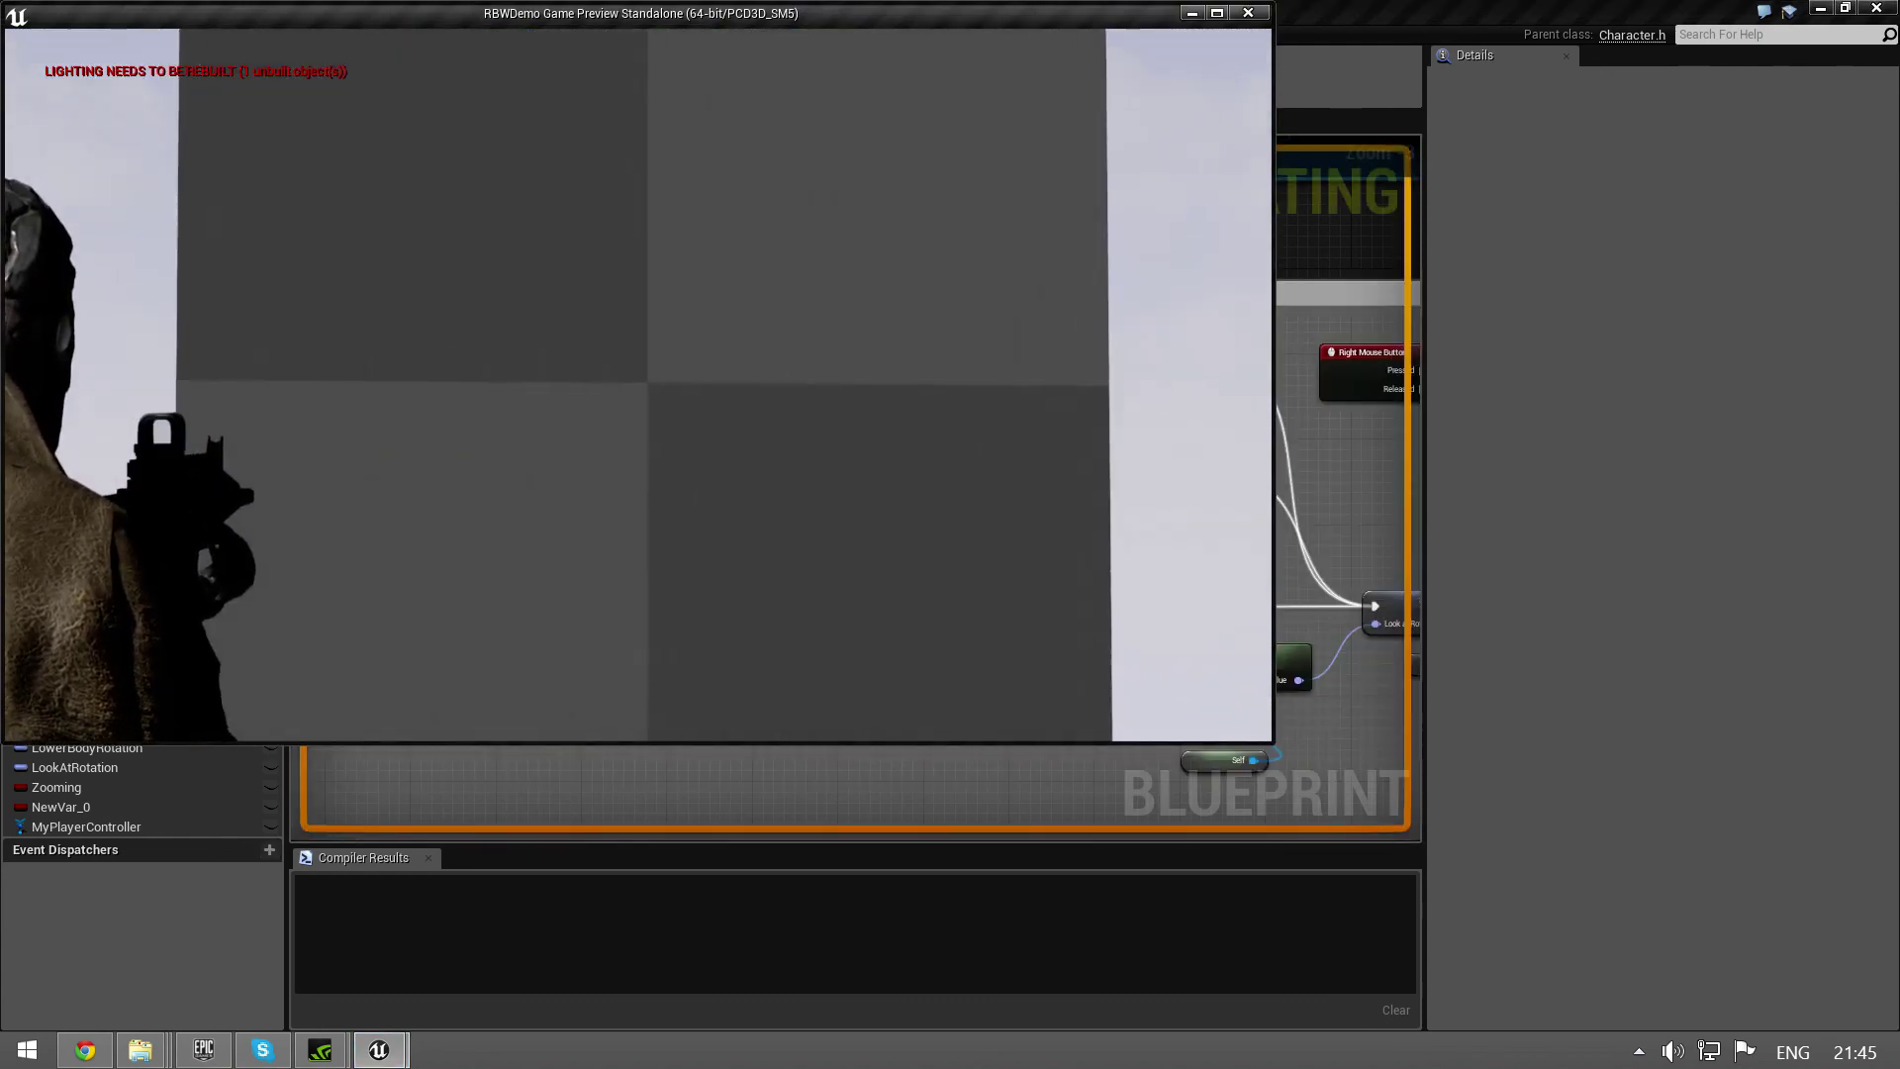
click(636, 384)
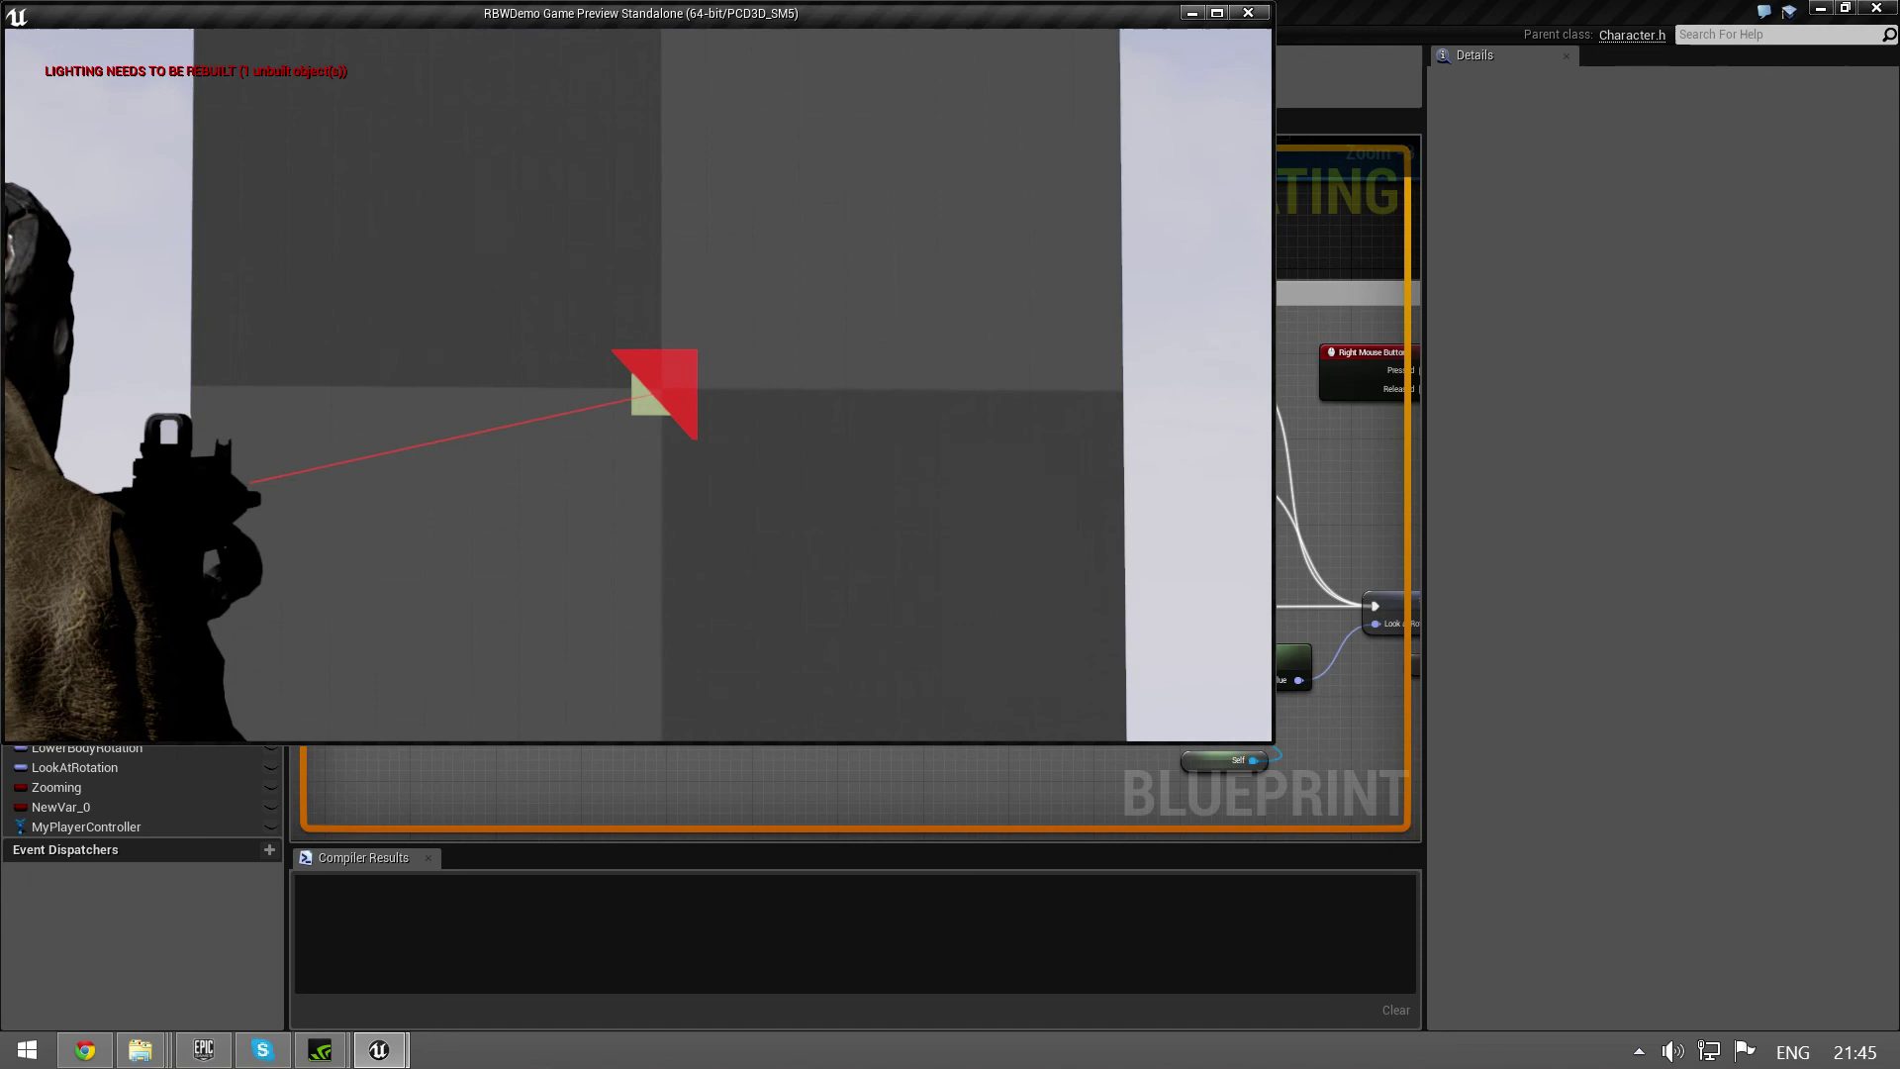
click(636, 383)
click(635, 384)
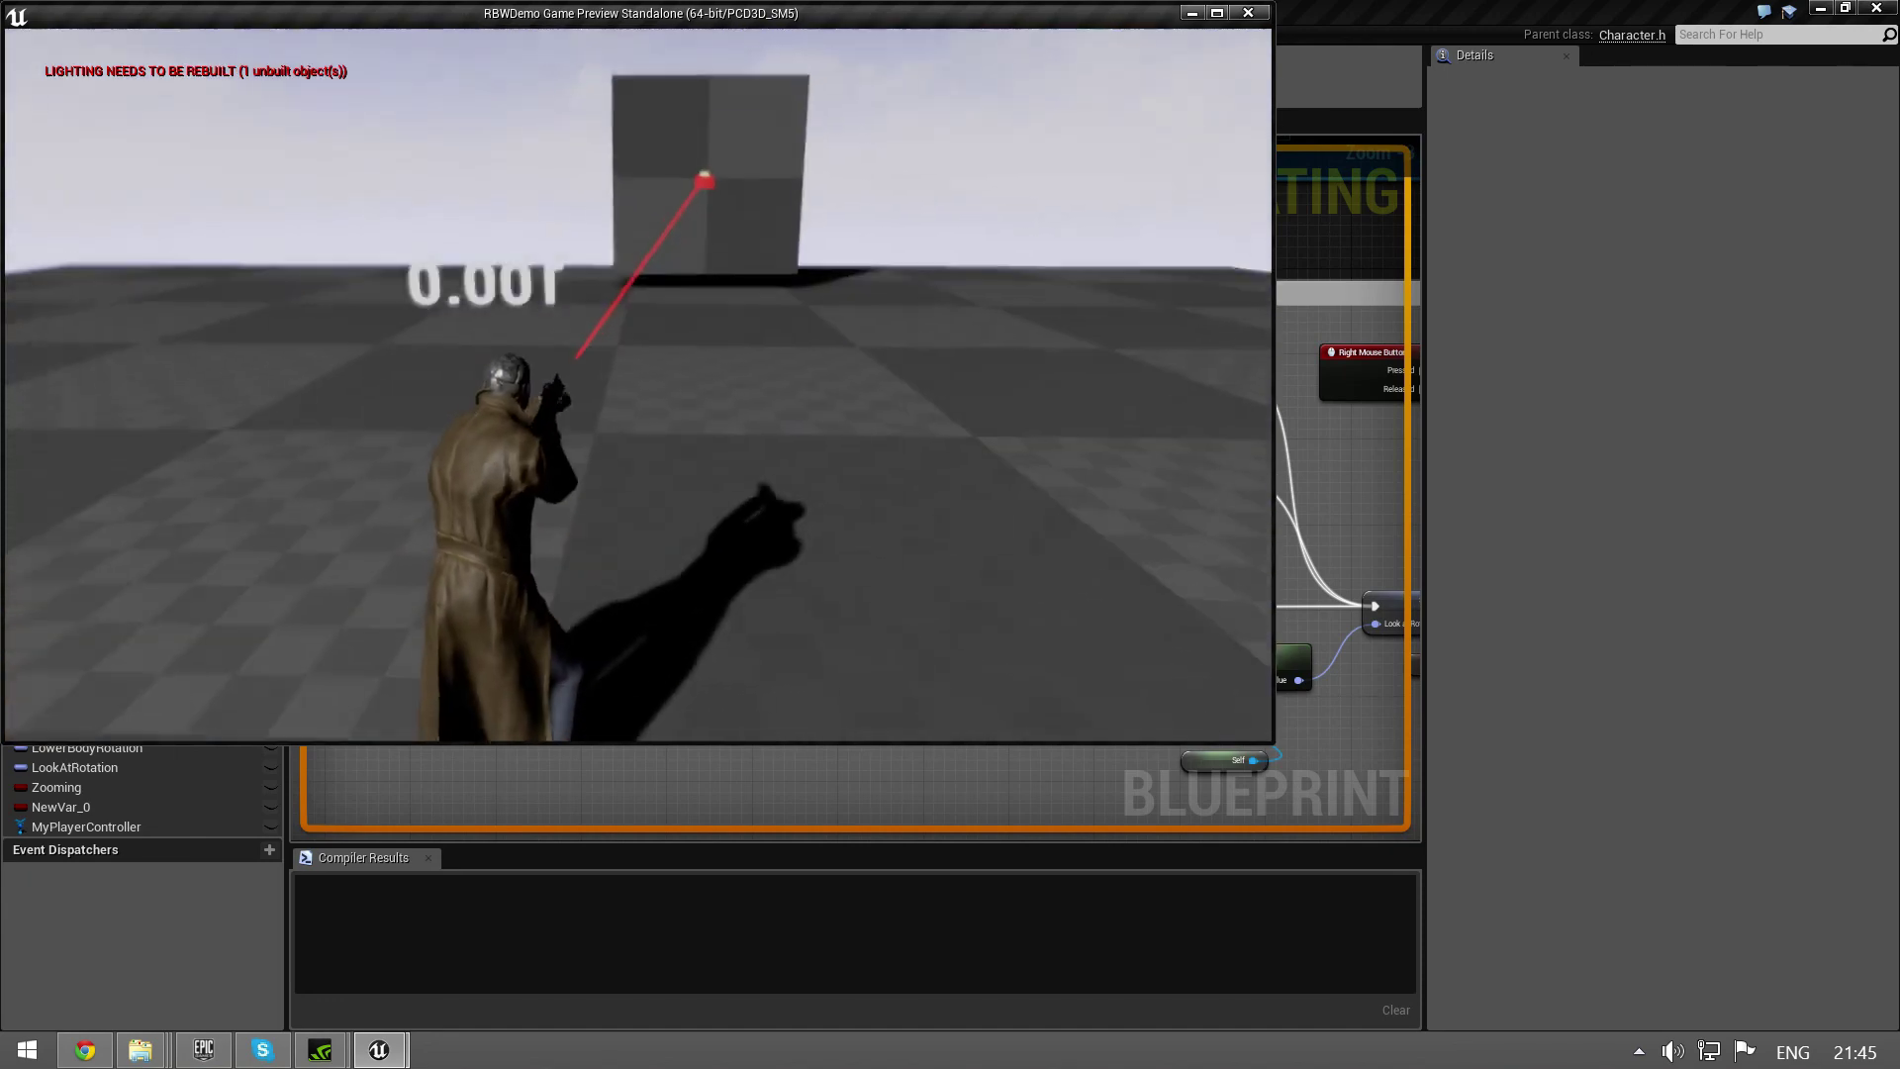
drag(636, 383, 635, 475)
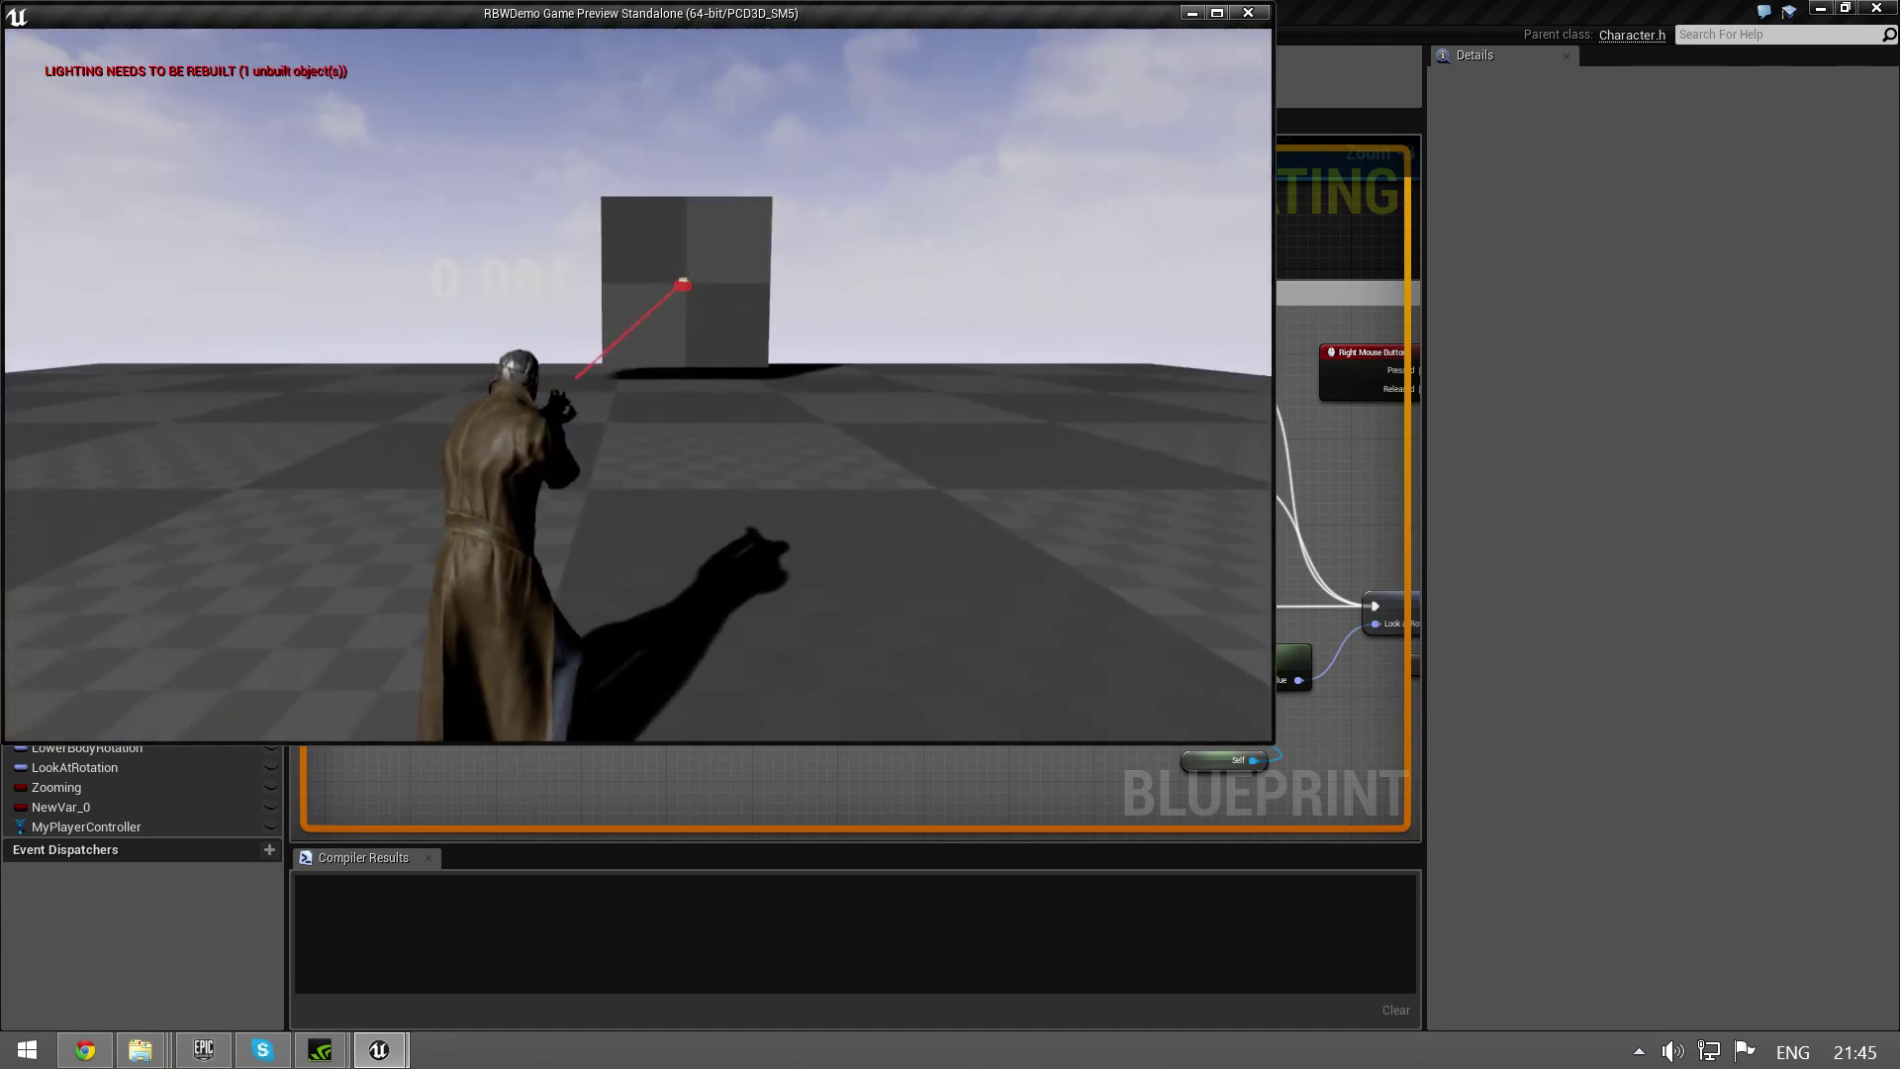